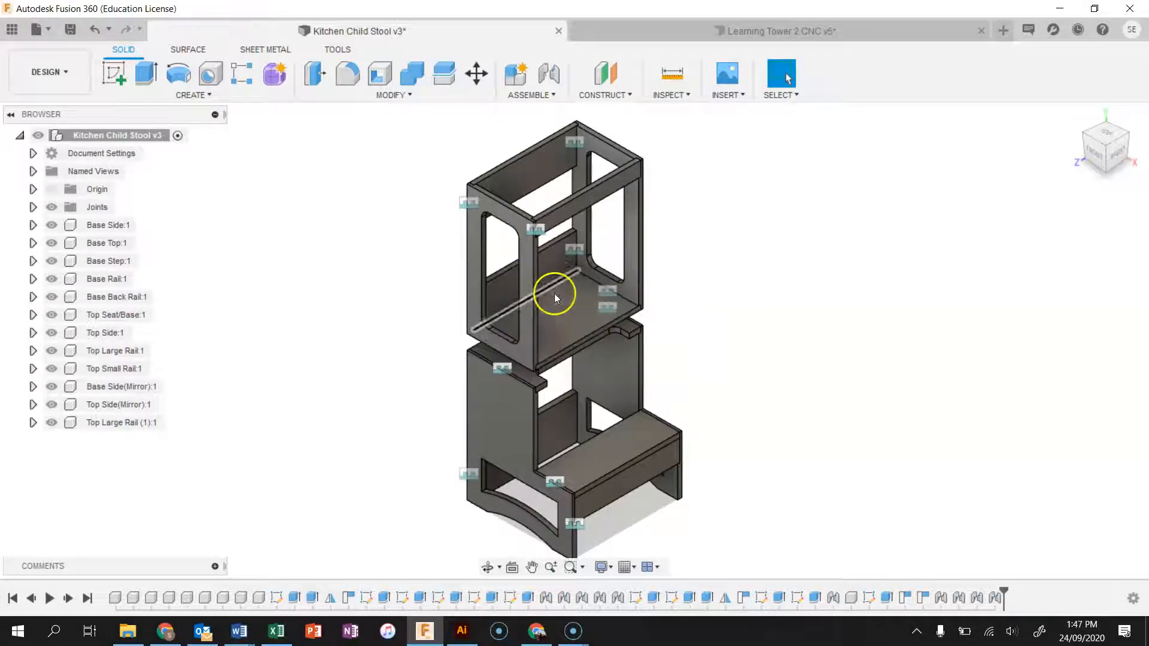
- Create a new empty design and start a sketch on the horizontal plane
left_click(805, 37)
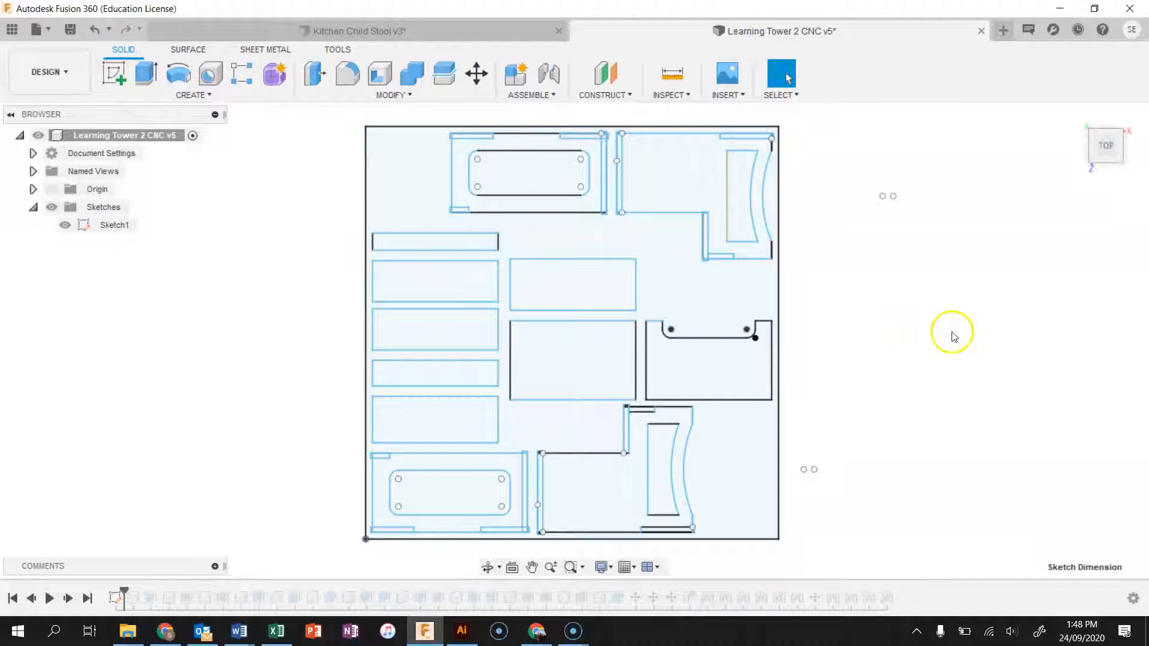
left_click(1007, 31)
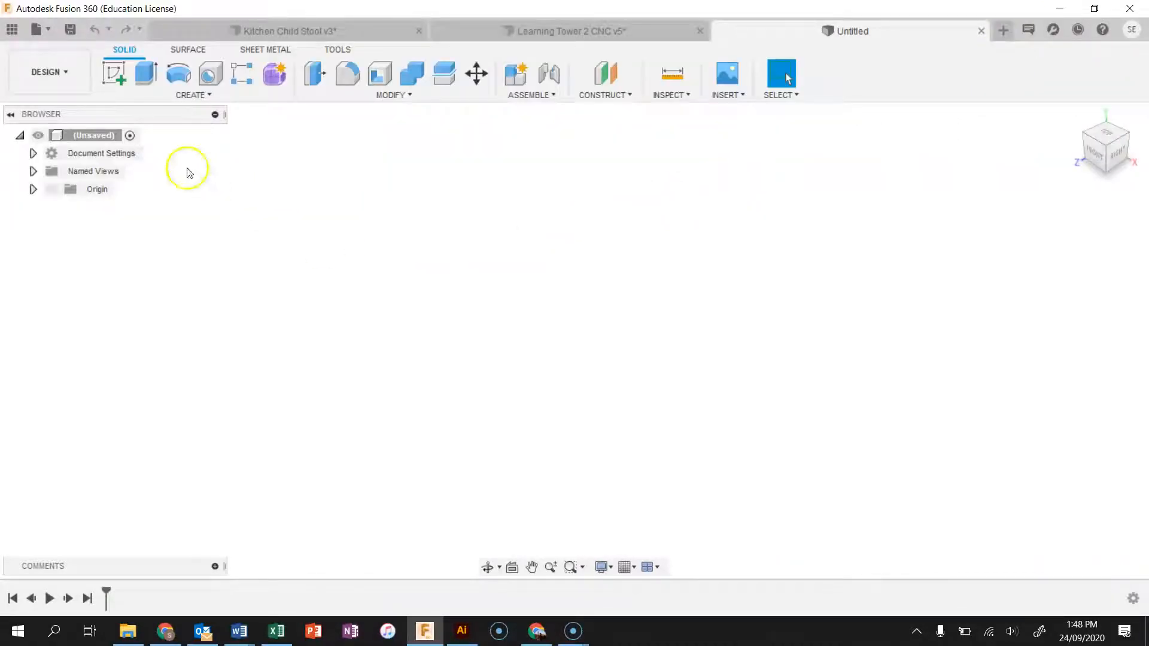
left_click(114, 77)
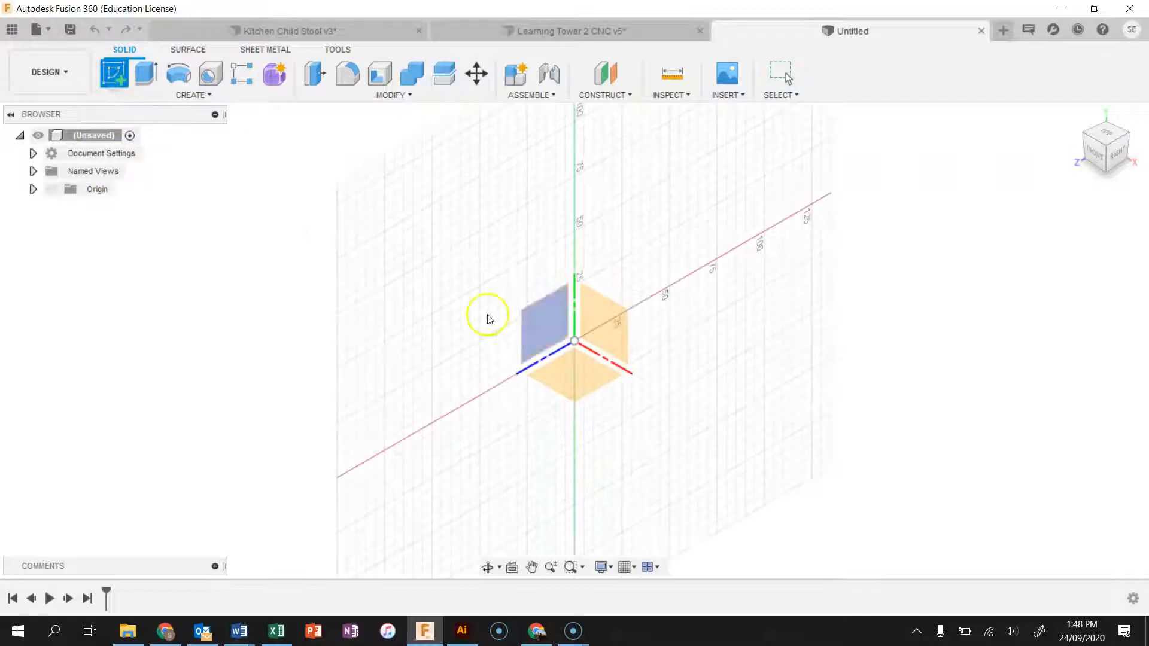
left_click(587, 376)
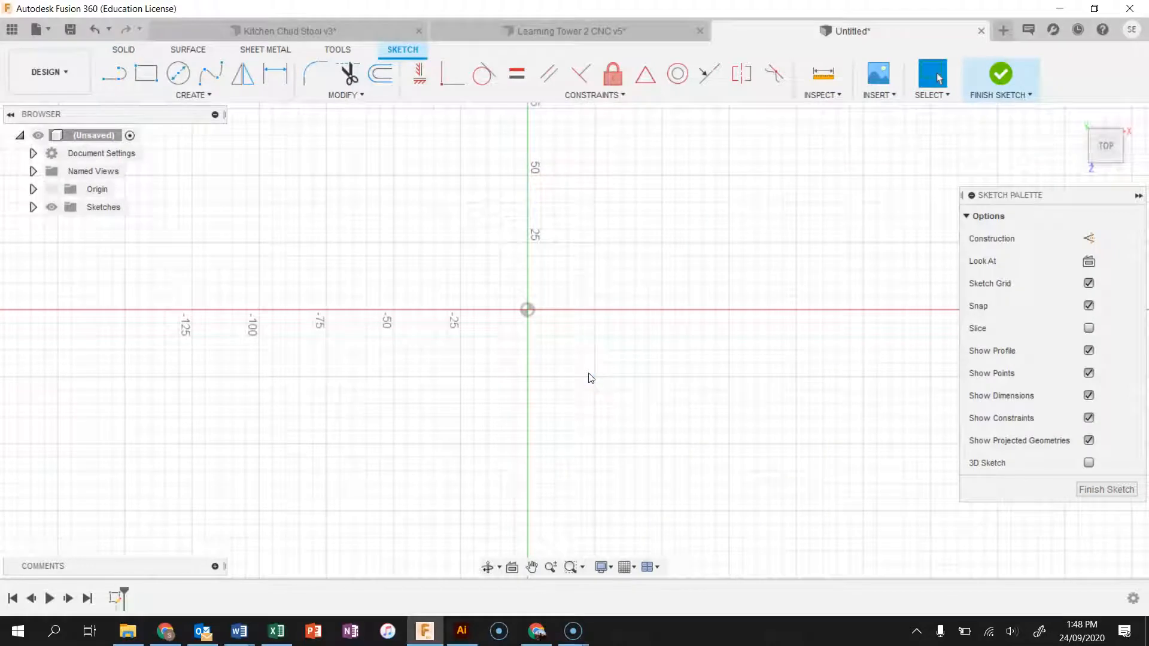
- Draw a rectangle from the origin, 1200 mm high and 2400 mm wide, as the sheet outline
left_click(148, 77)
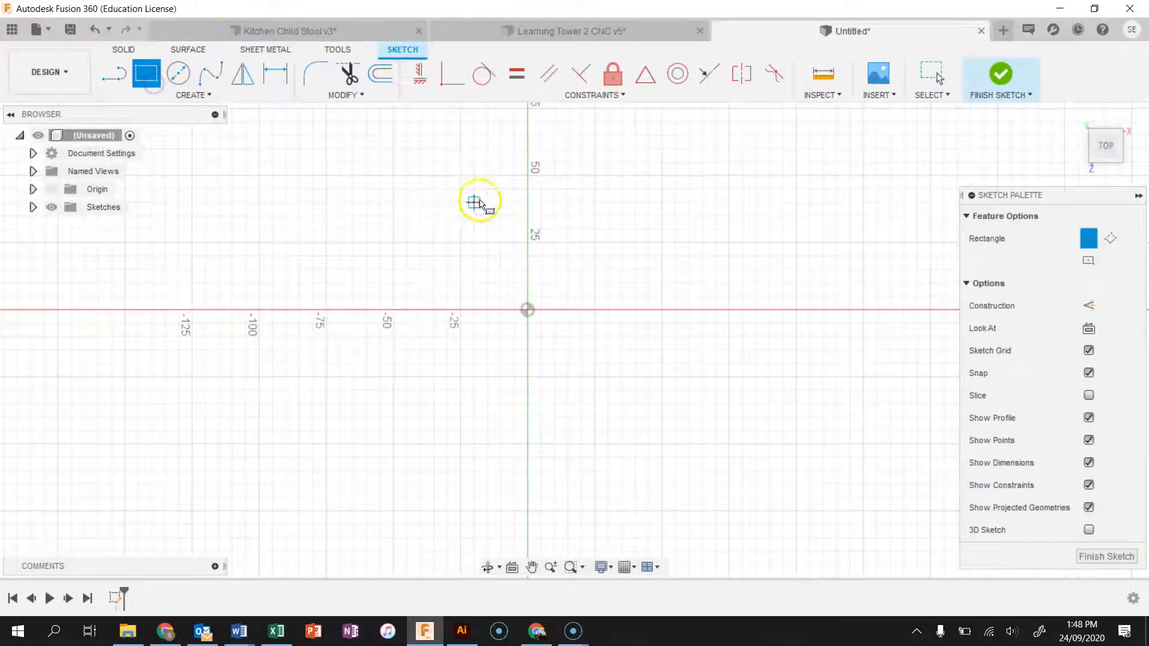
left_click(527, 309)
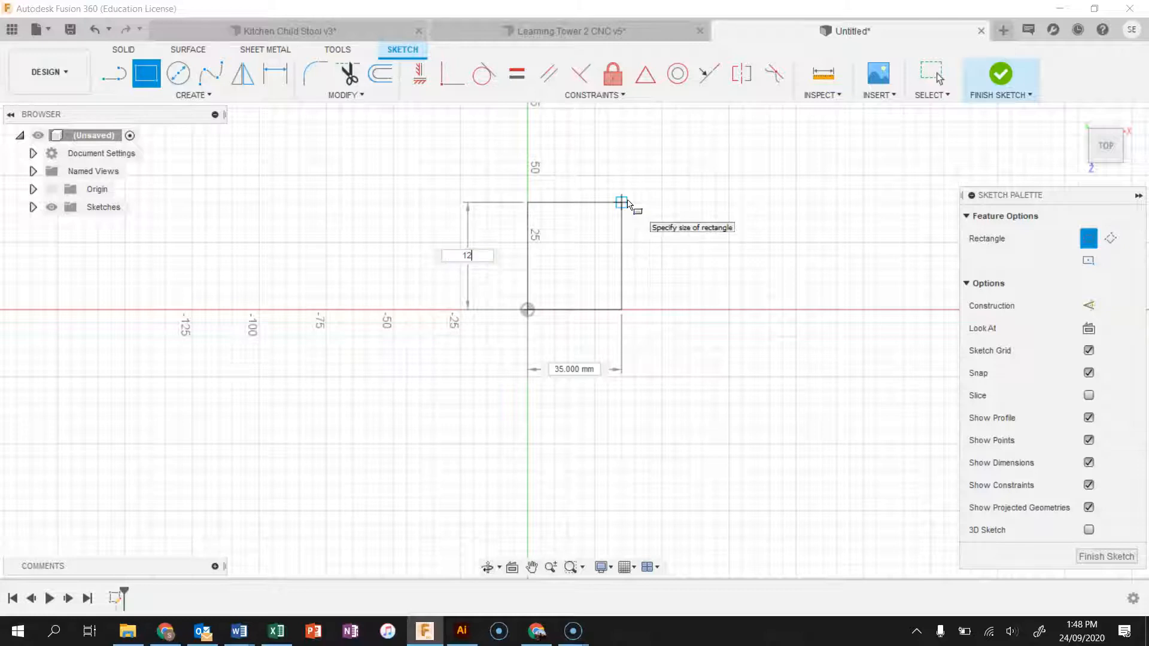
type("1200")
key("Tab")
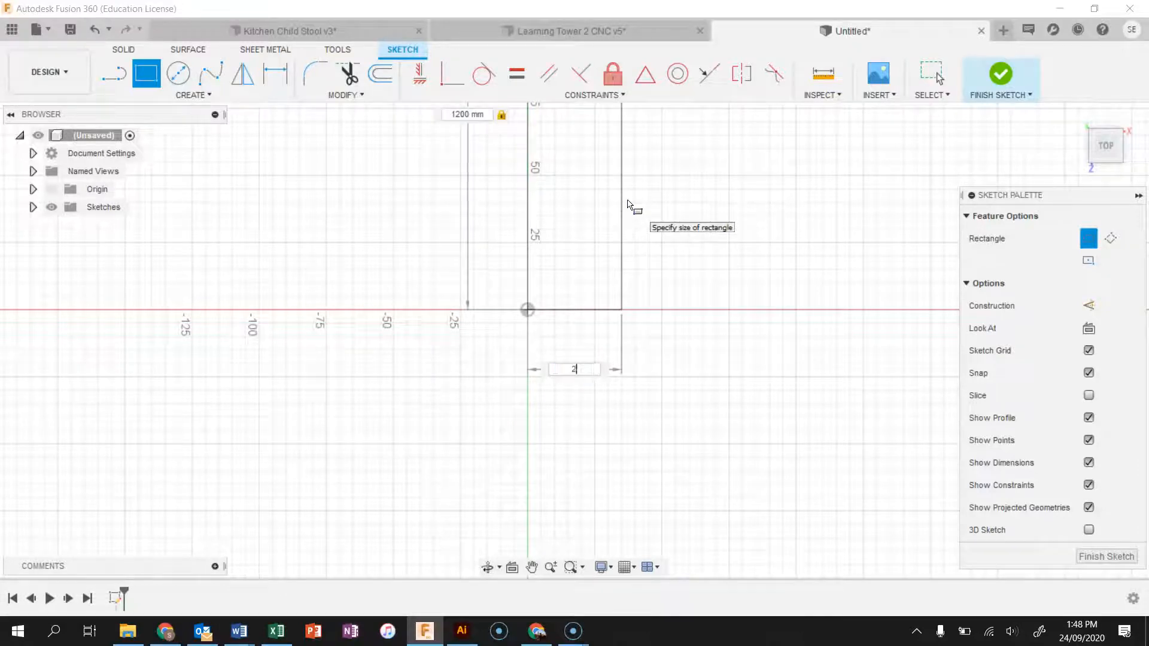
key("Tab")
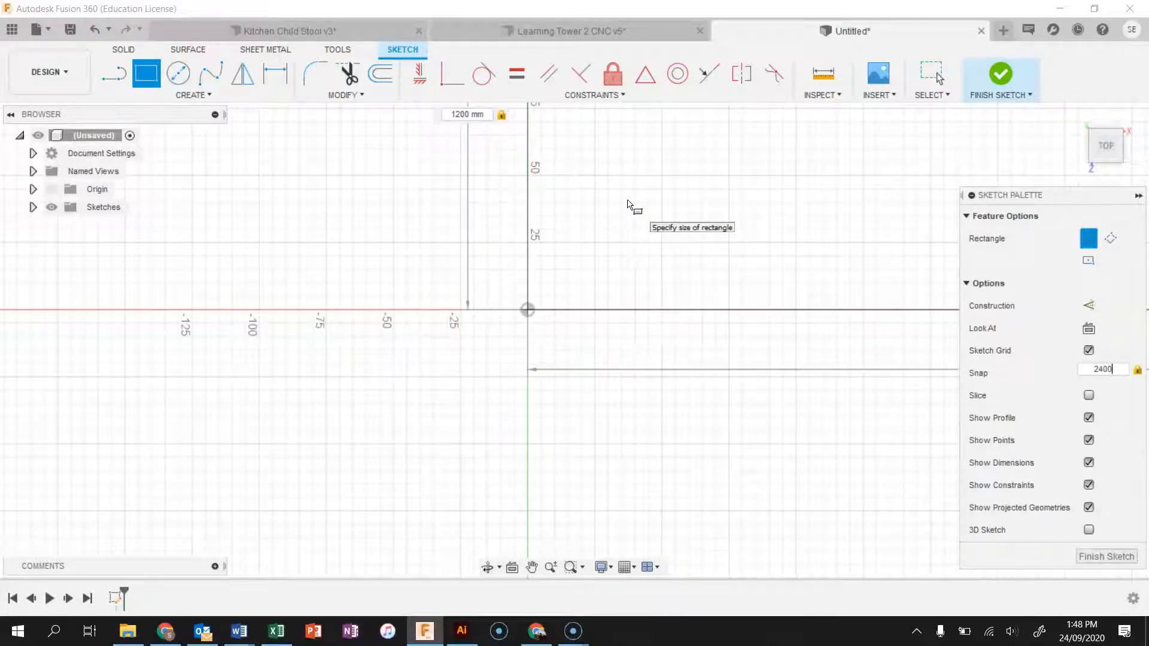
key("Return")
key("Escape")
- Move the sheet outline's height and width dimensions clear of its edges
scroll(628, 203, "down", 3)
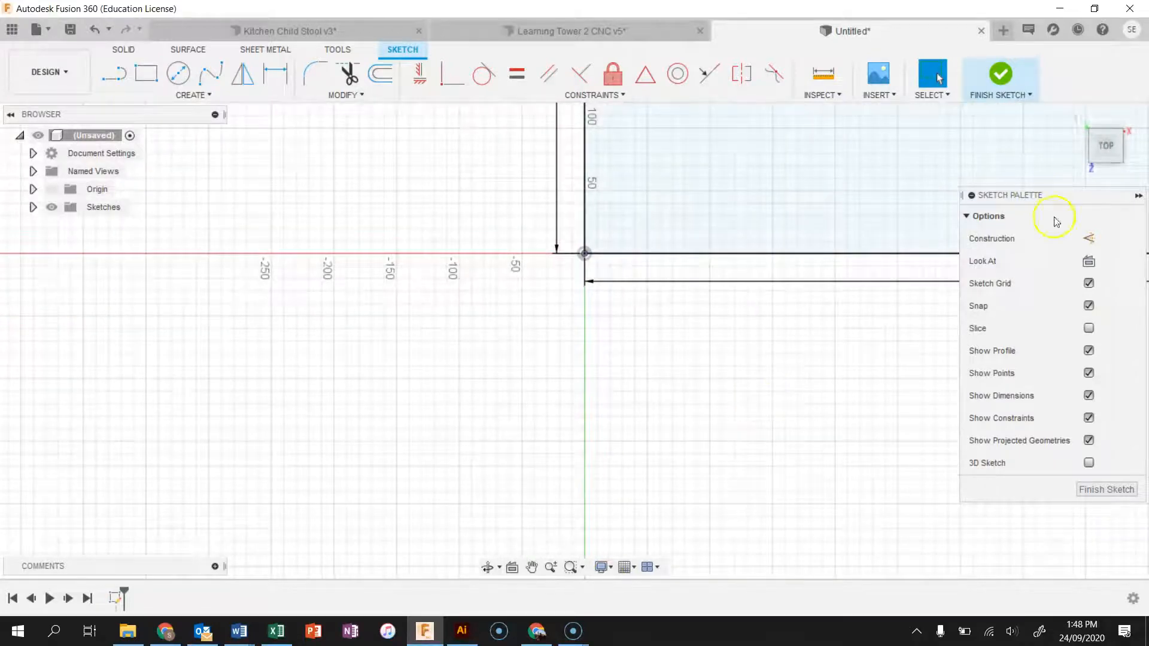
left_click(582, 571)
left_click(619, 547)
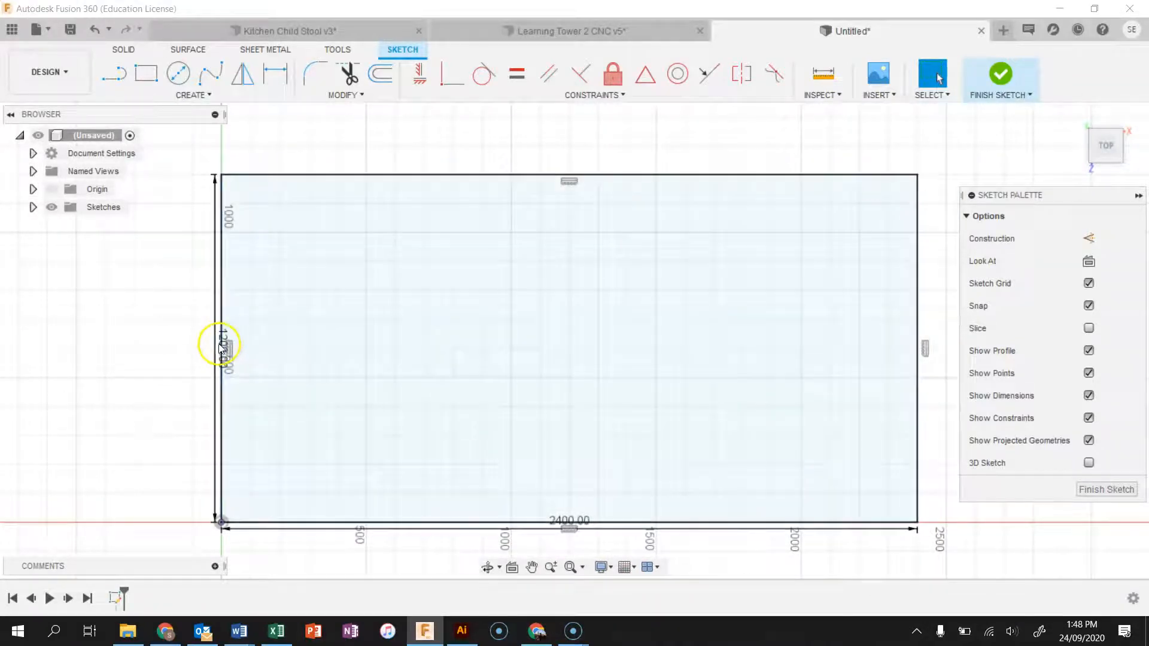
mouse_move(214, 347)
left_mouse_down()
mouse_move(197, 343)
mouse_move(225, 334)
mouse_move(186, 342)
left_mouse_up()
left_click_drag(559, 520, 566, 561)
scroll(580, 499, "up", 1)
scroll(579, 499, "down", 3)
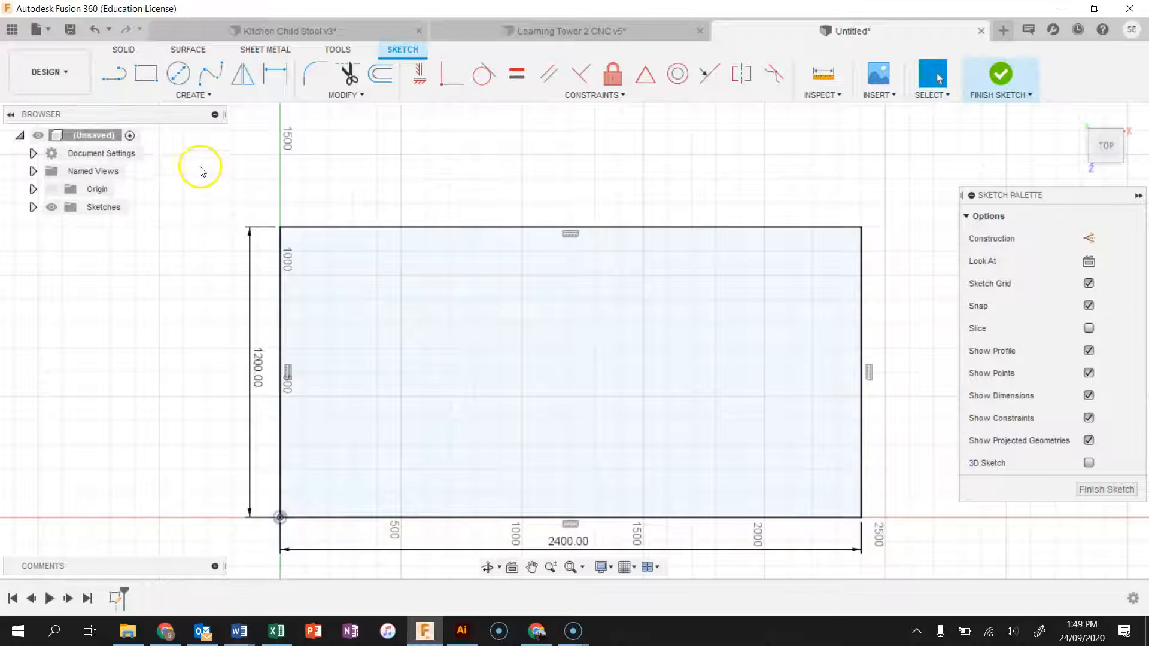
- Draw a rectangle 400 mm high and 600 mm wide inside the sheet, near the origin corner
left_click(146, 75)
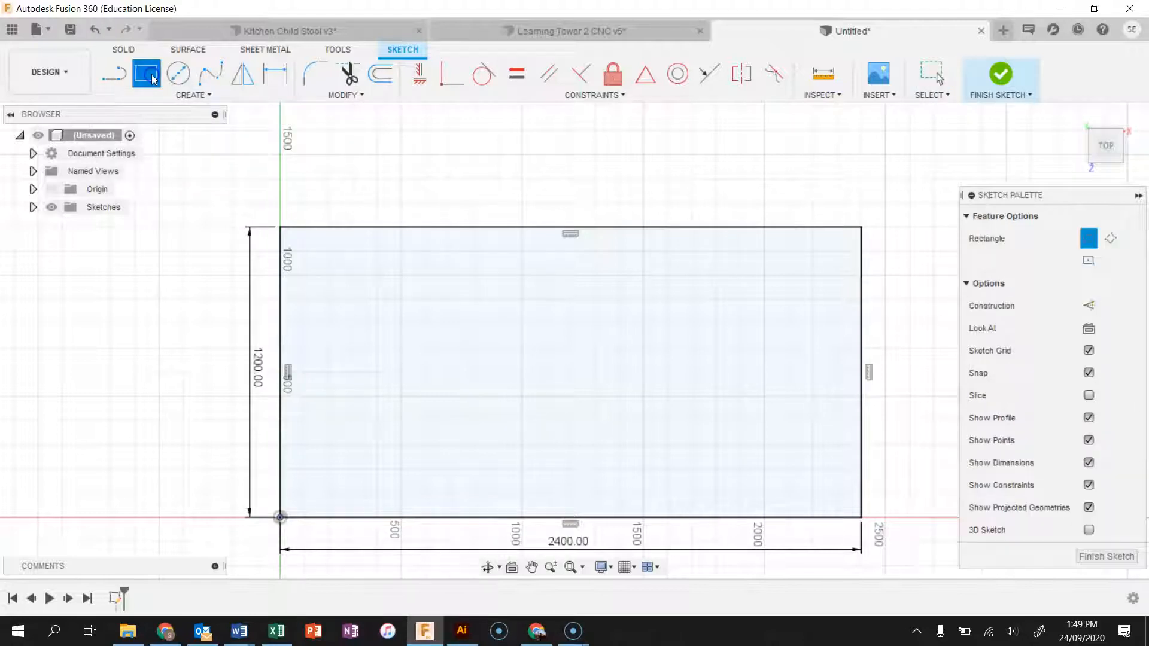
left_click(293, 506)
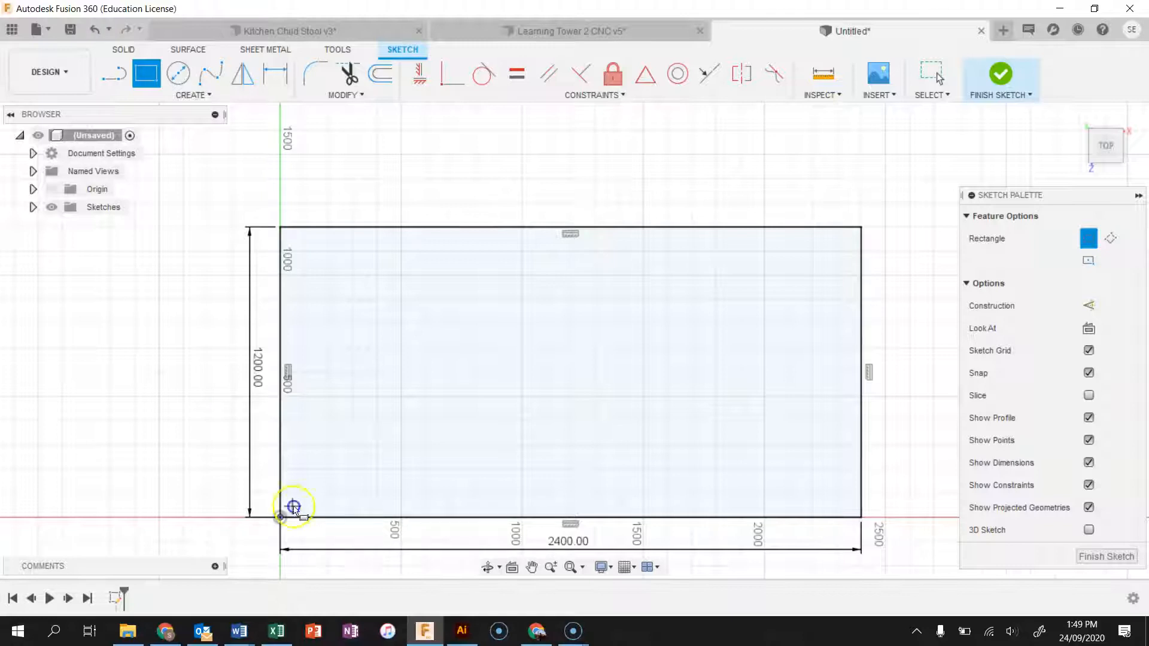
type("40")
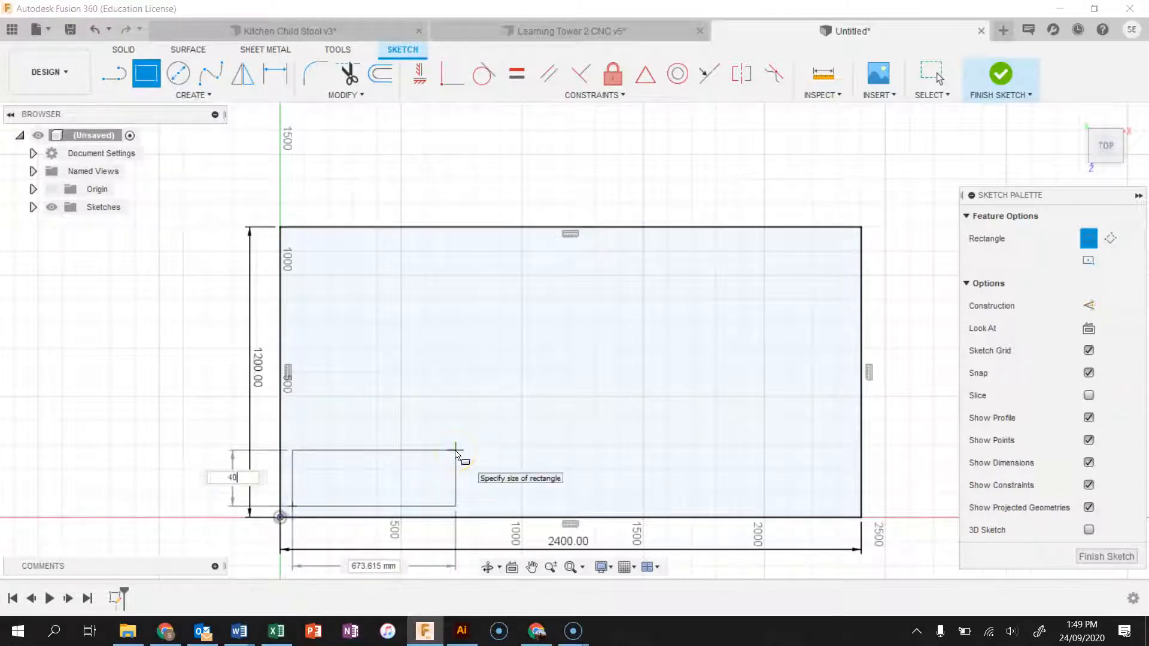
type("0")
key("Tab")
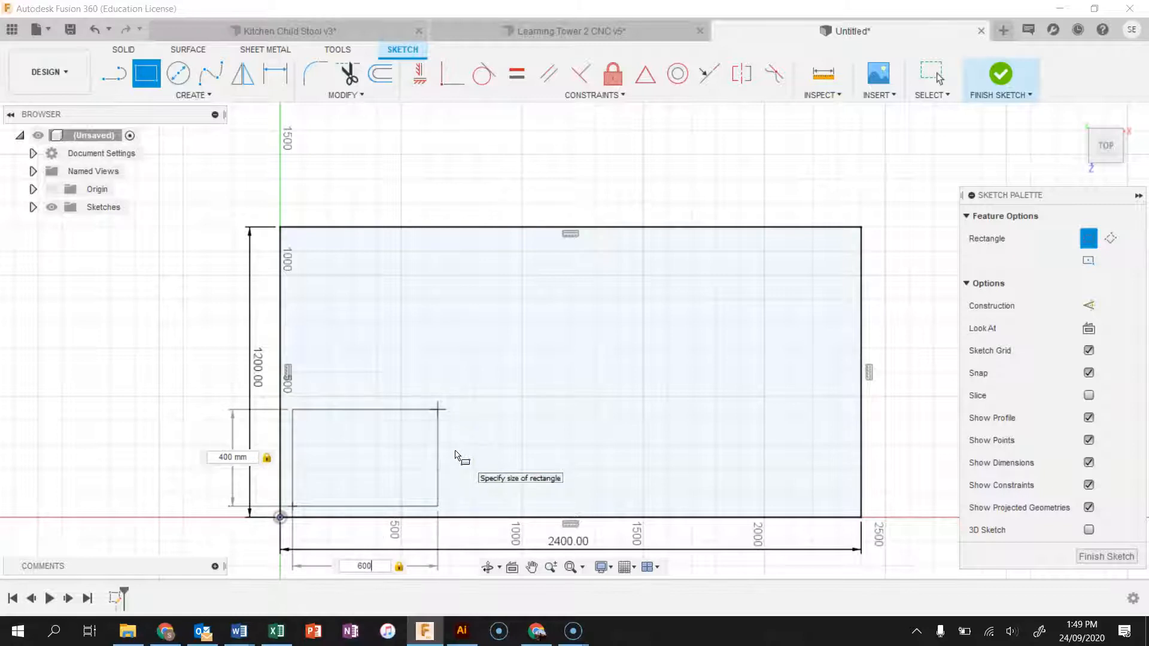
key("Return")
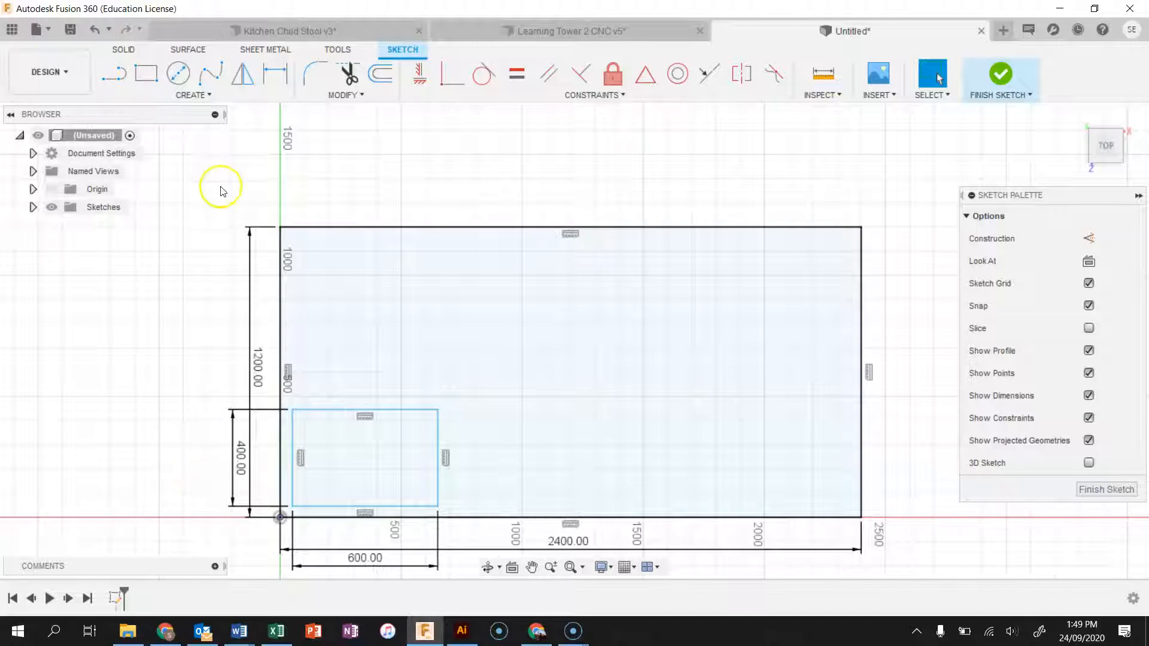
- Dimension the small rectangle's left side 20 mm from the sheet's left edge
left_click(276, 78)
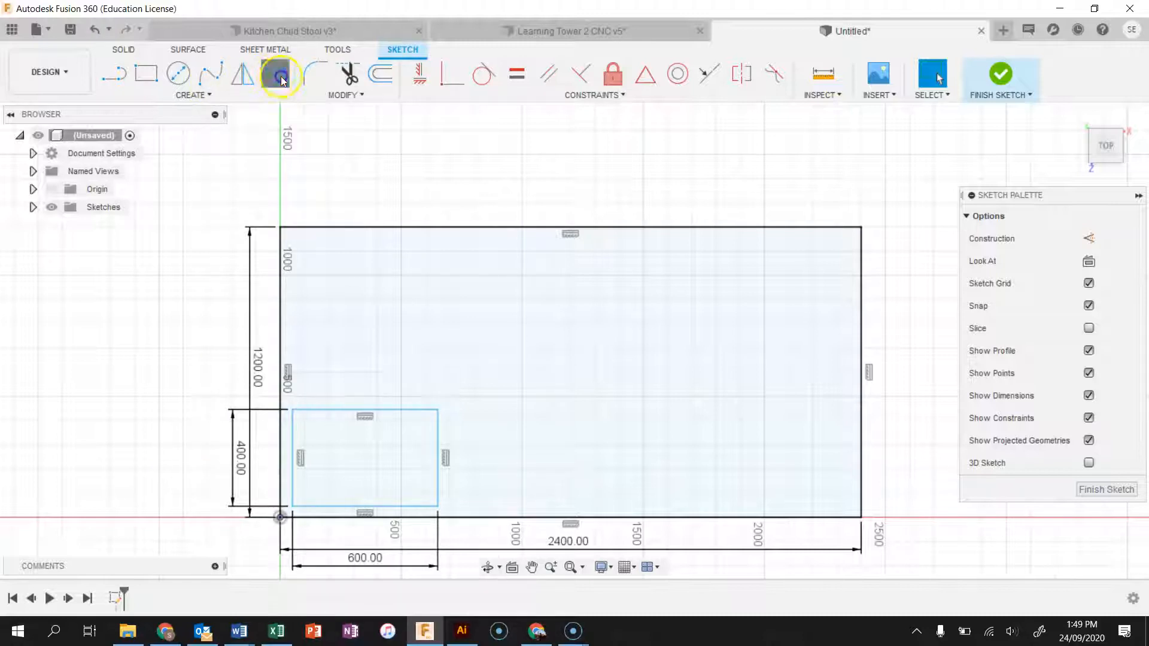
left_click(294, 443)
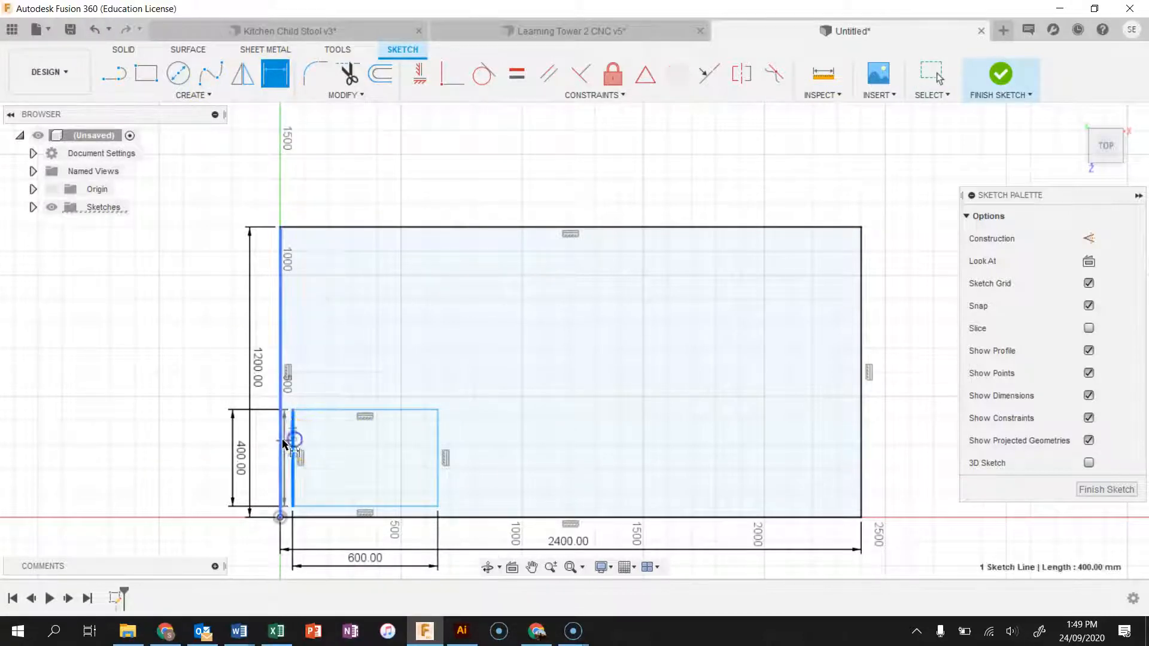
left_click(280, 440)
left_click(188, 382)
type("20")
key("Return")
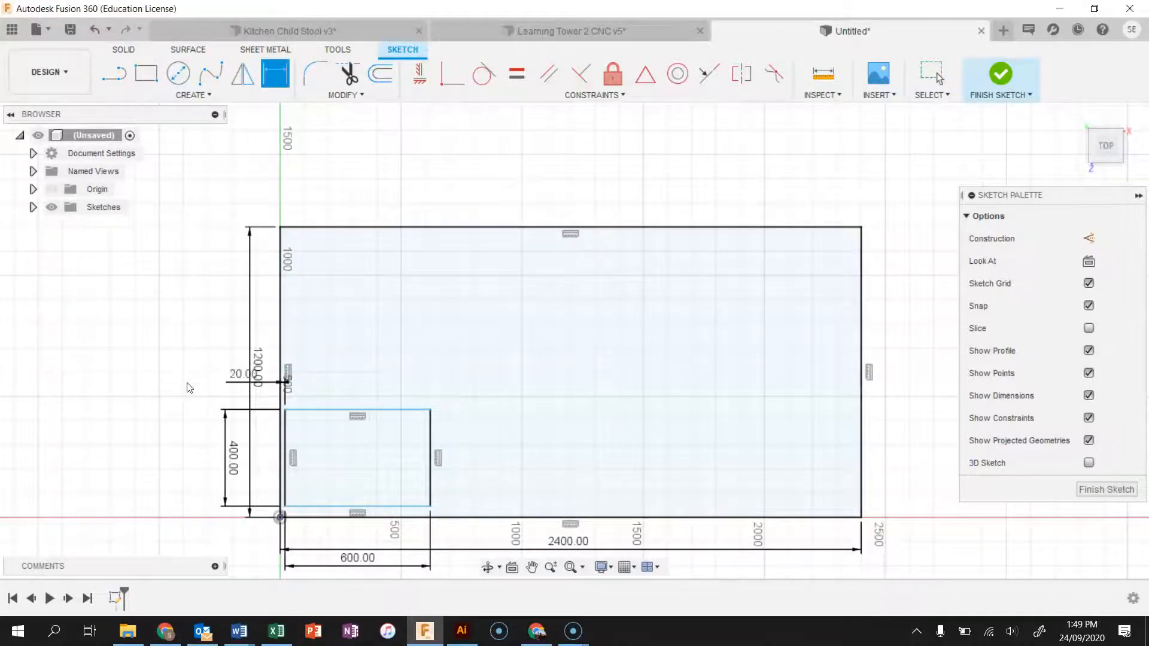
- Dimension the small rectangle's lower side 20 mm from the sheet's lower edge
scroll(342, 511, "down", 5)
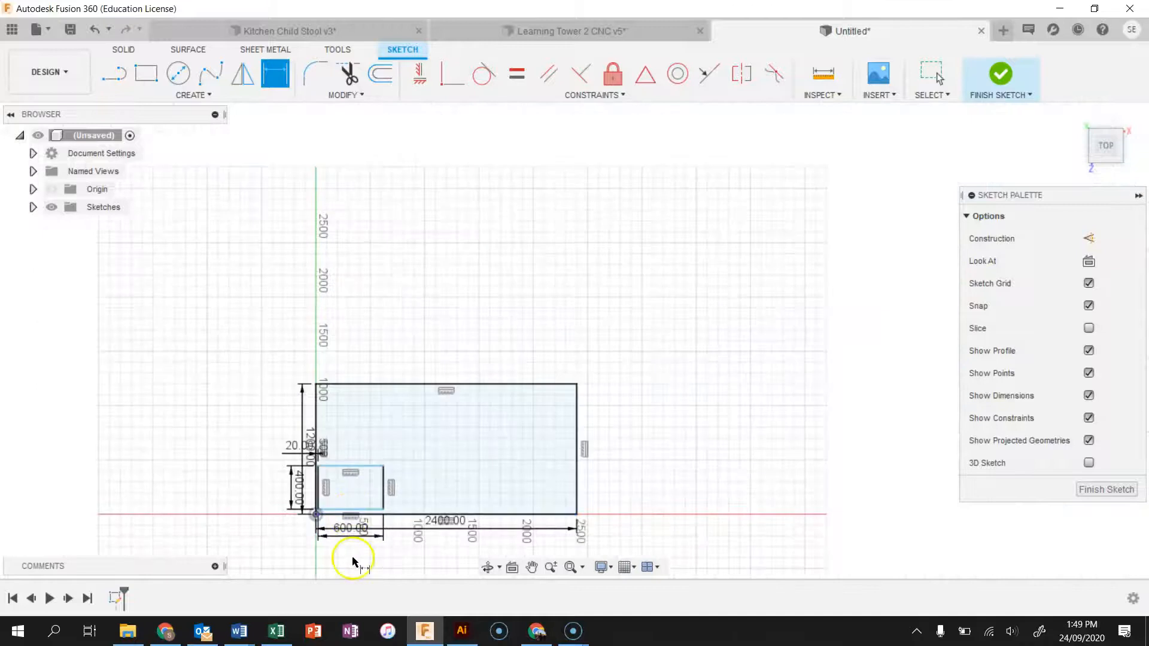
scroll(350, 551, "up", 8)
left_click(310, 426)
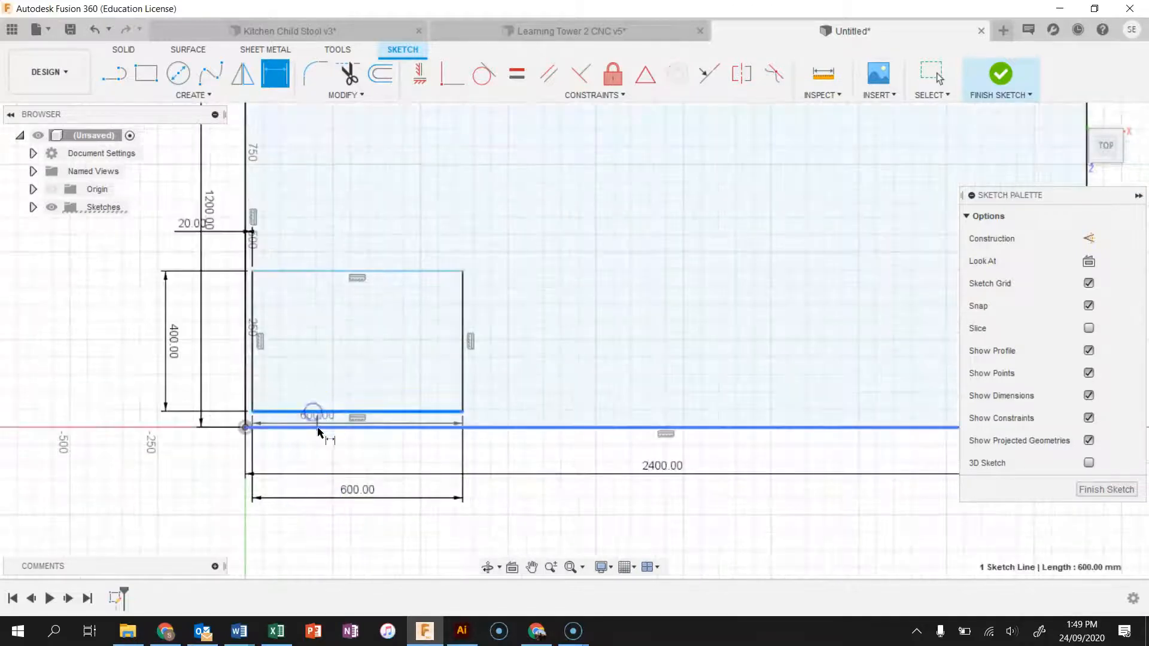
left_click(325, 563)
key("Return")
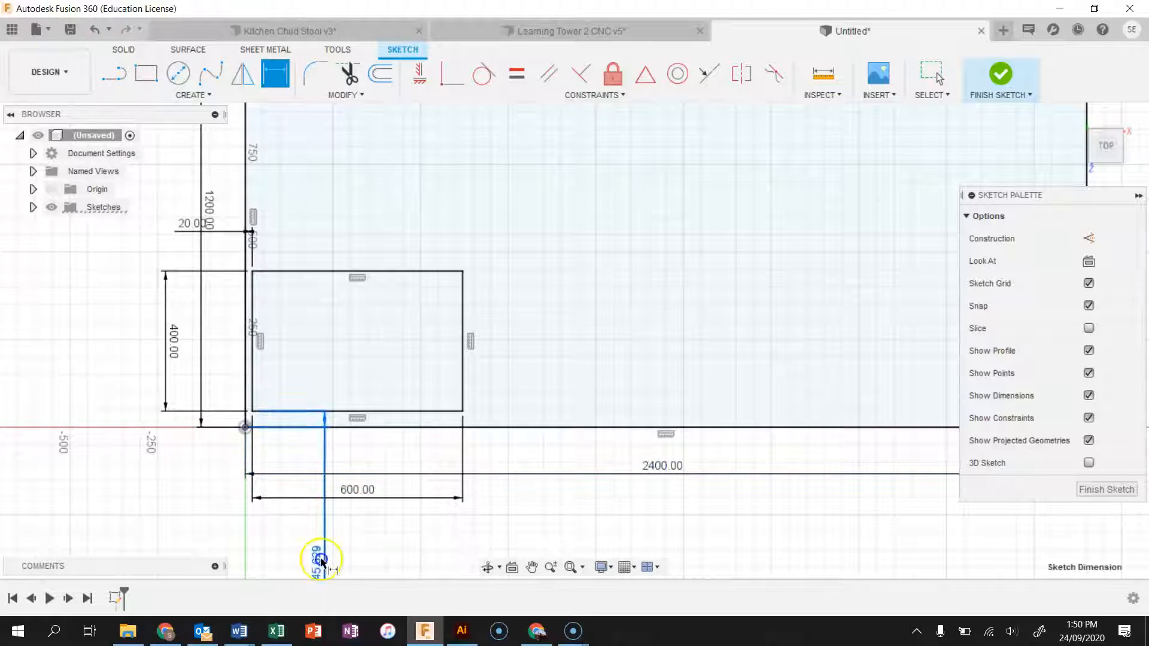
double_click(325, 563)
type("20")
key("Return")
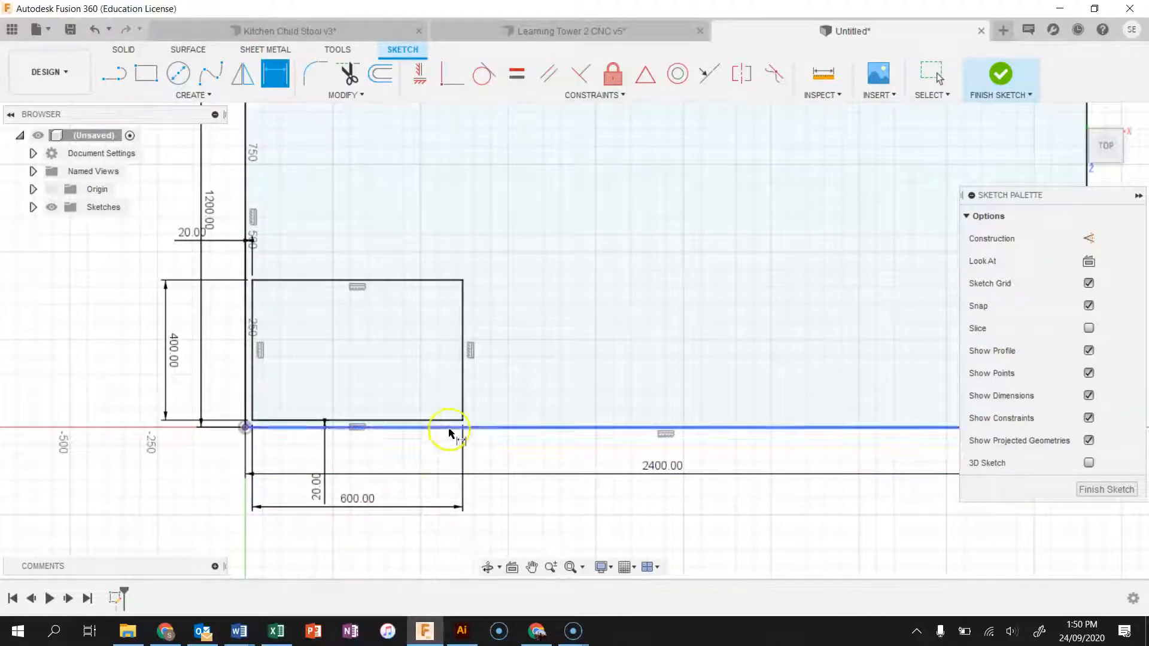
key("Escape")
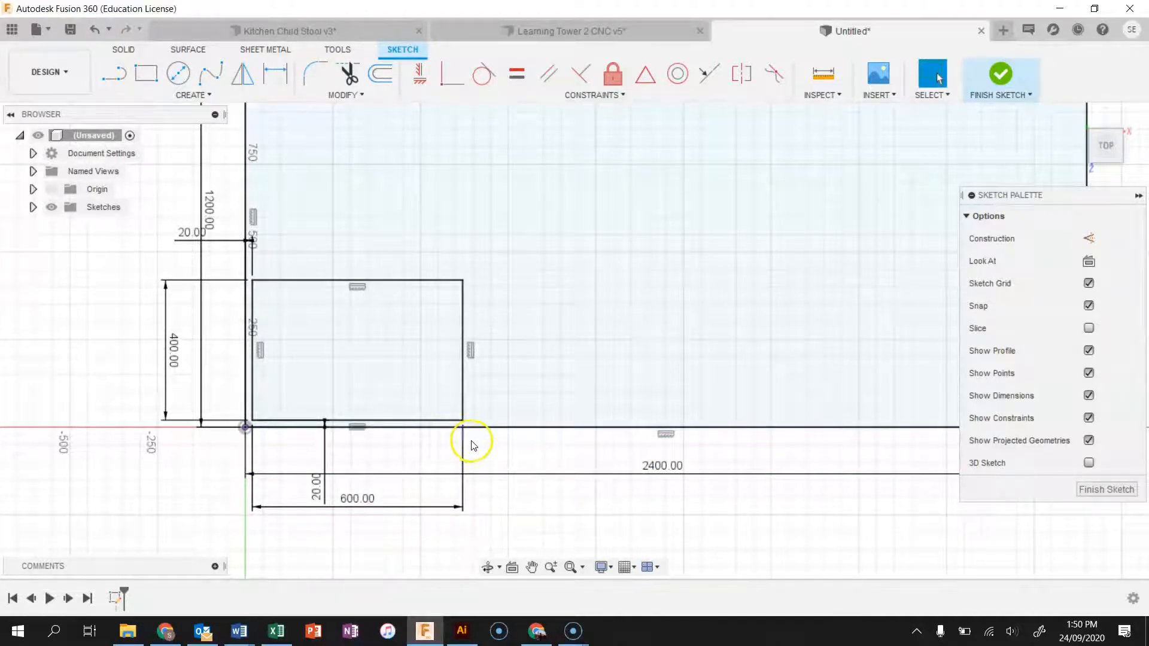
- Draw a second rectangle, 400 mm high and 600 mm wide, just above the first one inside the sheet
scroll(296, 353, "down", 3)
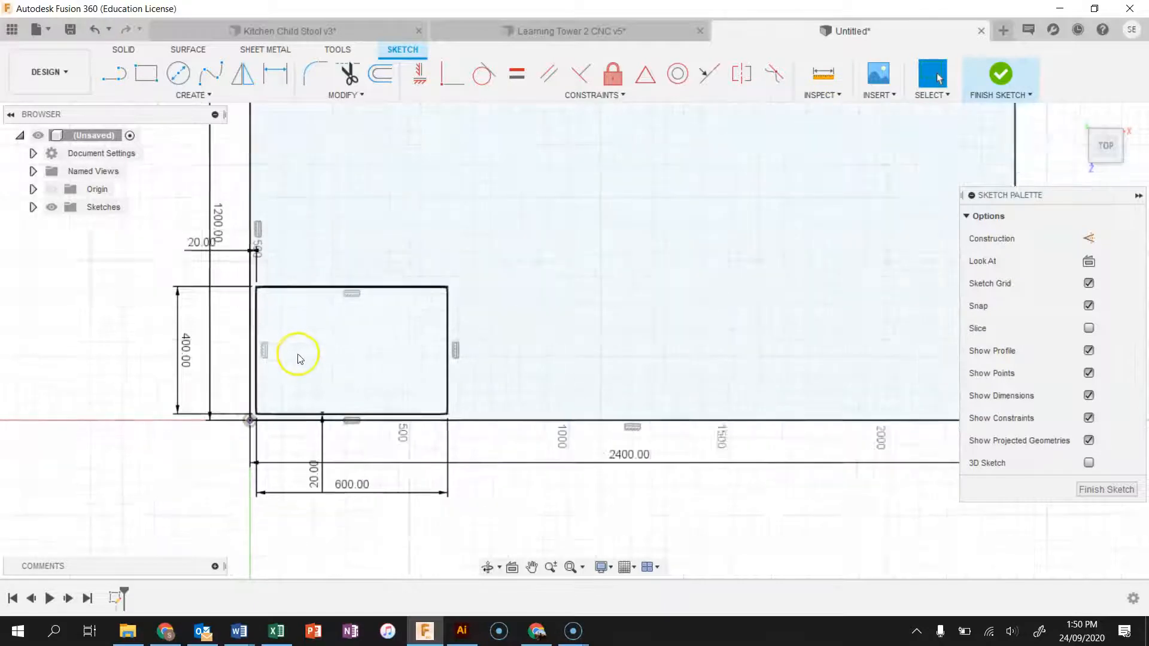
scroll(218, 166, "up", 2)
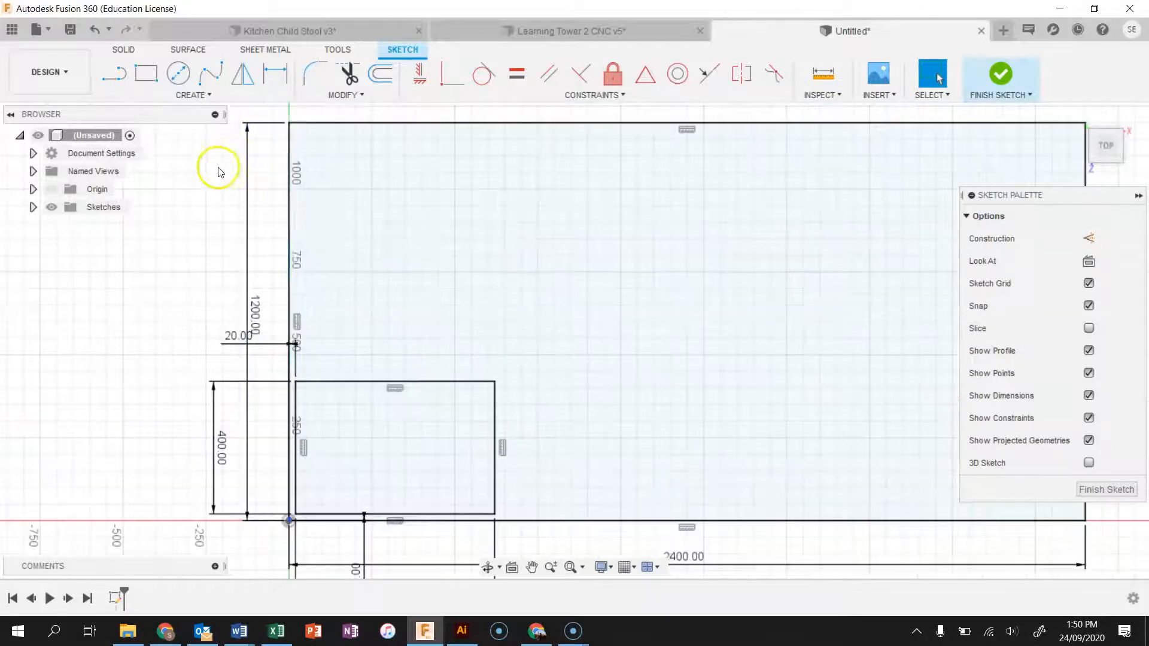
left_click(146, 73)
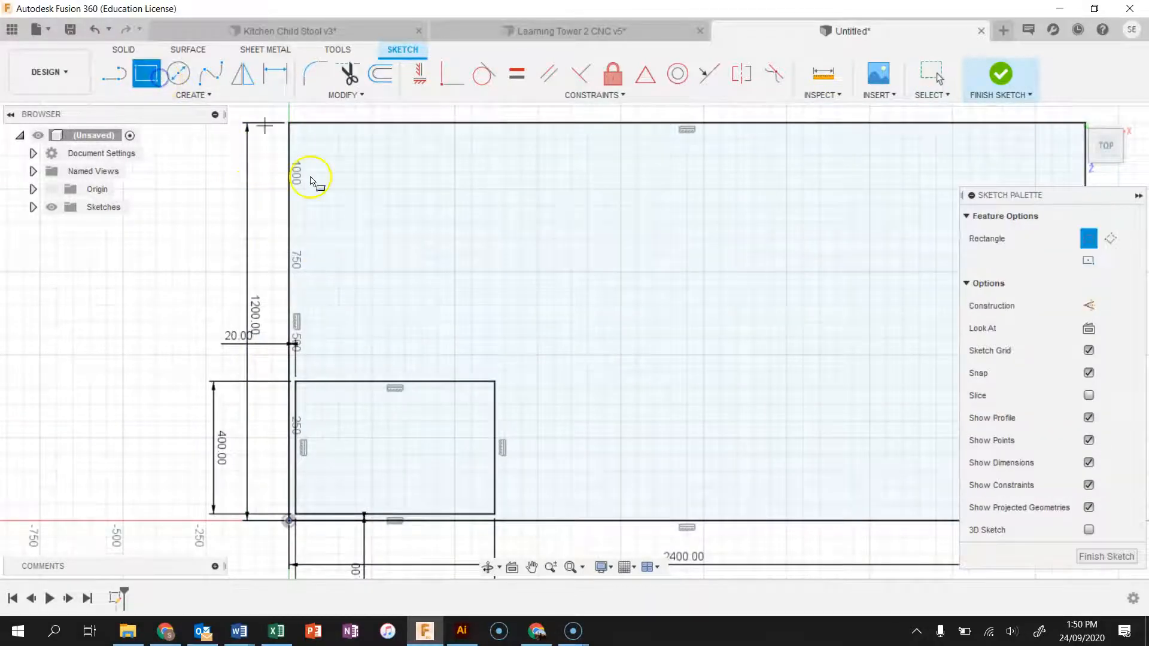
left_click(306, 361)
type("400")
key("Tab")
type("600")
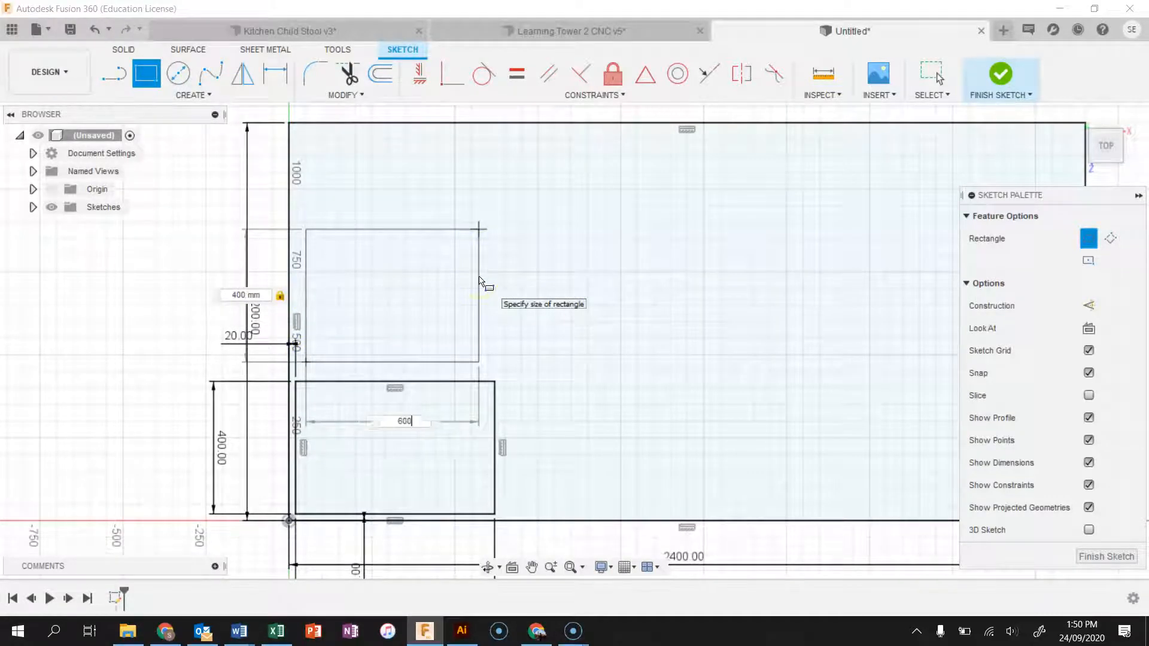
key("Return")
- Dimension the upper rectangle's left side 20 mm from the sheet's left edge
key("d")
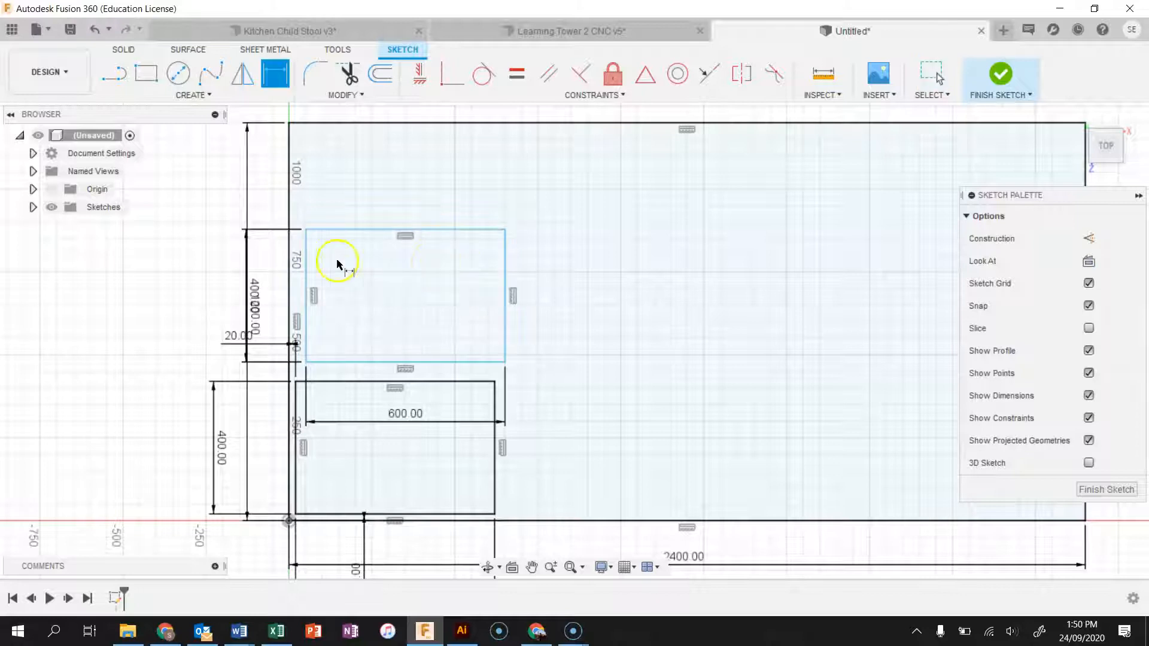
left_click(306, 258)
left_click(289, 259)
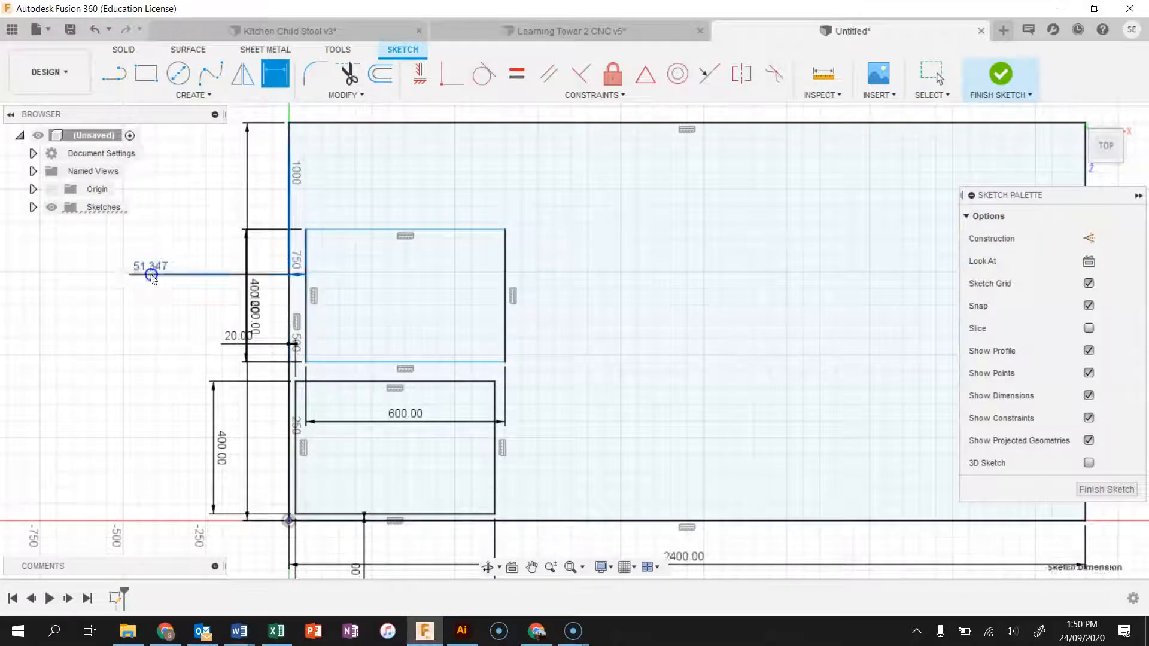
left_click(151, 275)
type("20")
key("Return")
- Dimension the gap between the two small rectangles as 30 mm and move the upper rectangle's width dimension above the sheet
left_click(393, 360)
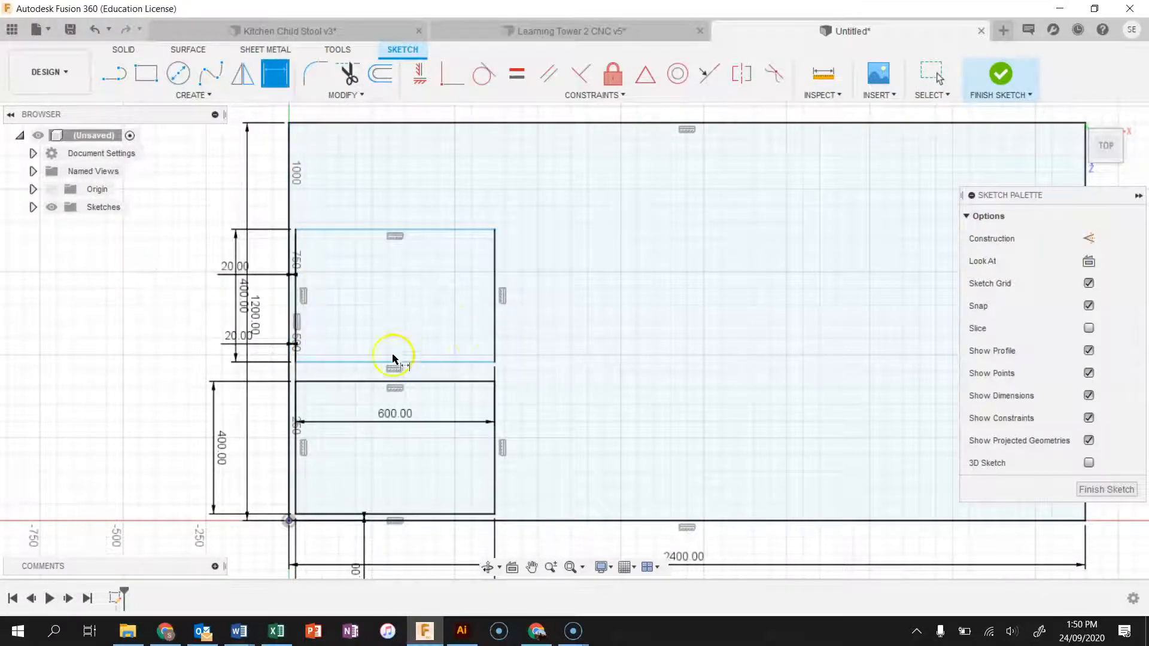
left_click(393, 361)
left_click(393, 381)
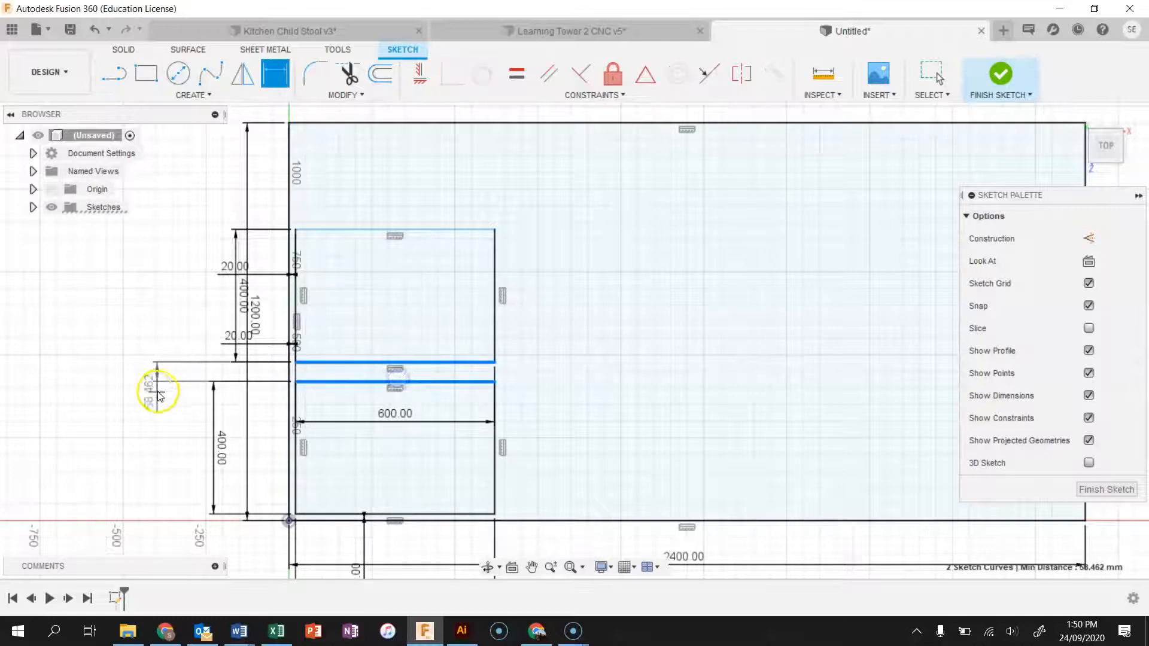
left_click(158, 394)
type("30")
key("Return")
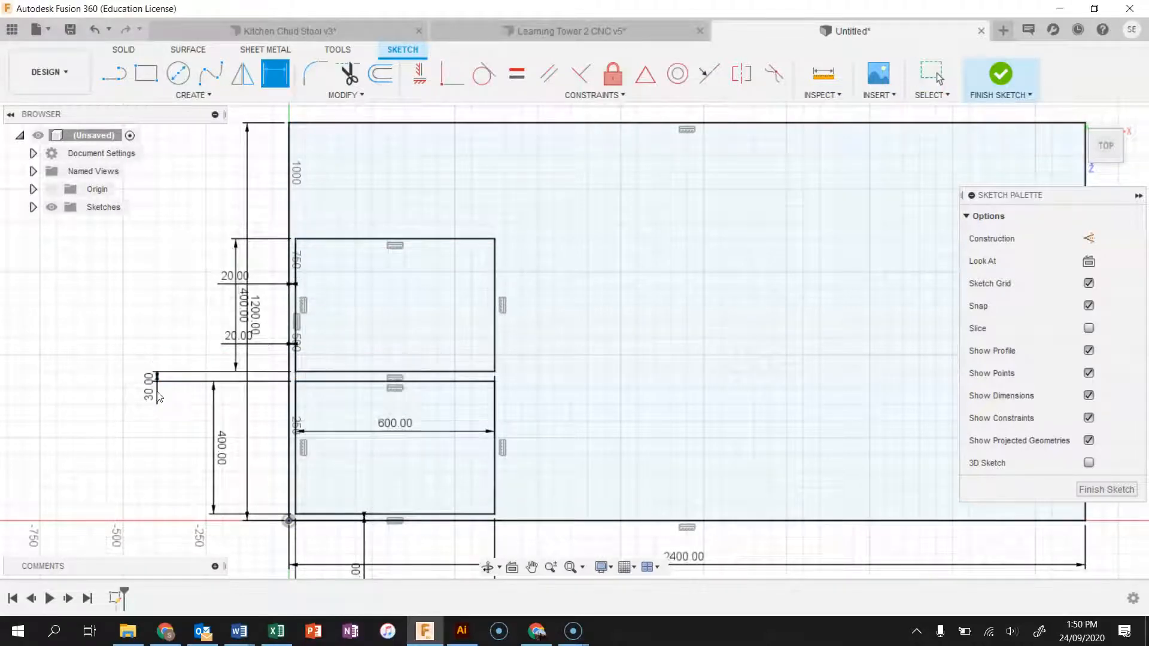
key("Escape")
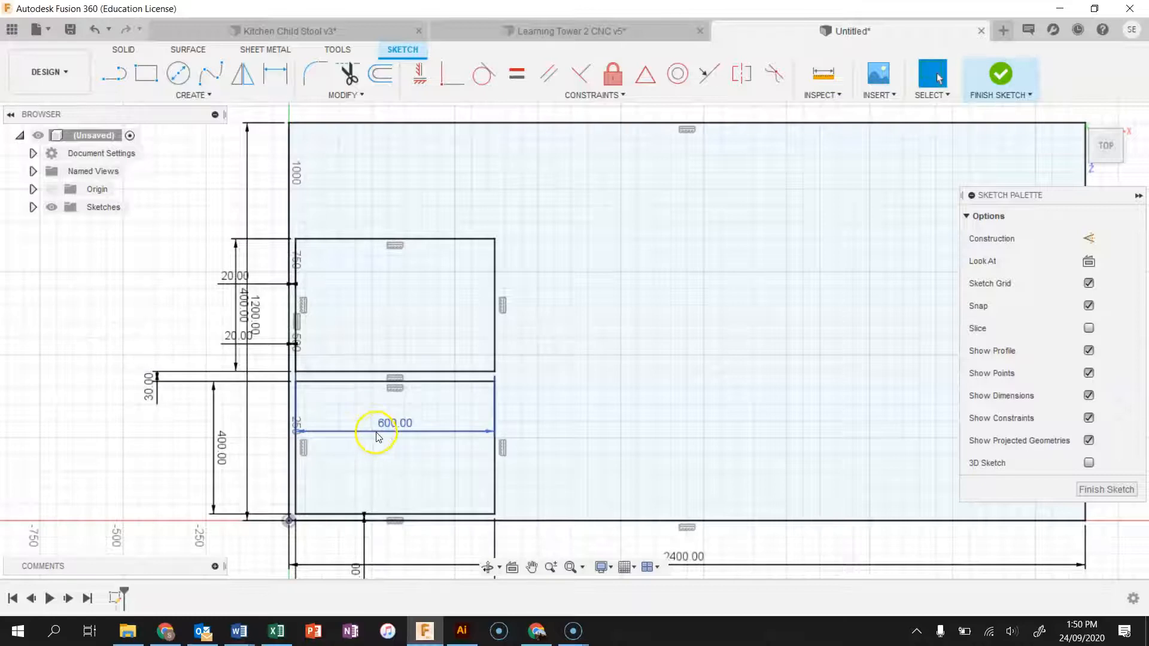
mouse_move(388, 429)
left_mouse_down()
mouse_move(379, 112)
mouse_move(359, 102)
left_mouse_up()
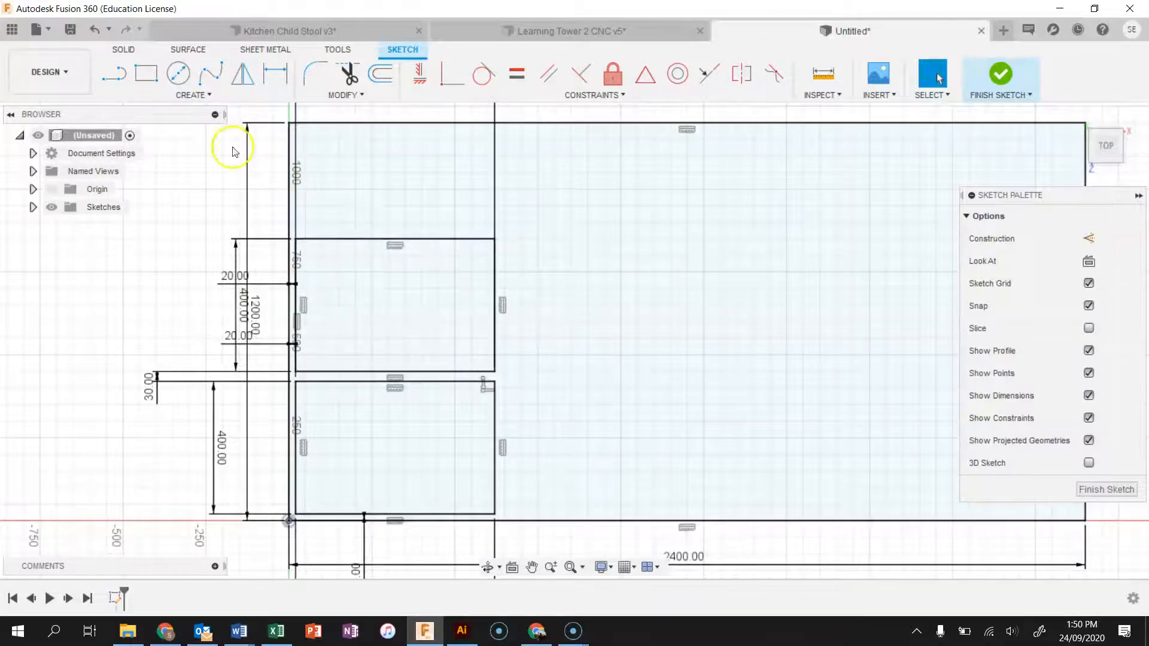
- Try drawing a narrow rectangle about 41 mm wide and 444 mm high along the right side of the upper rectangle, overhanging both ends
left_click(146, 75)
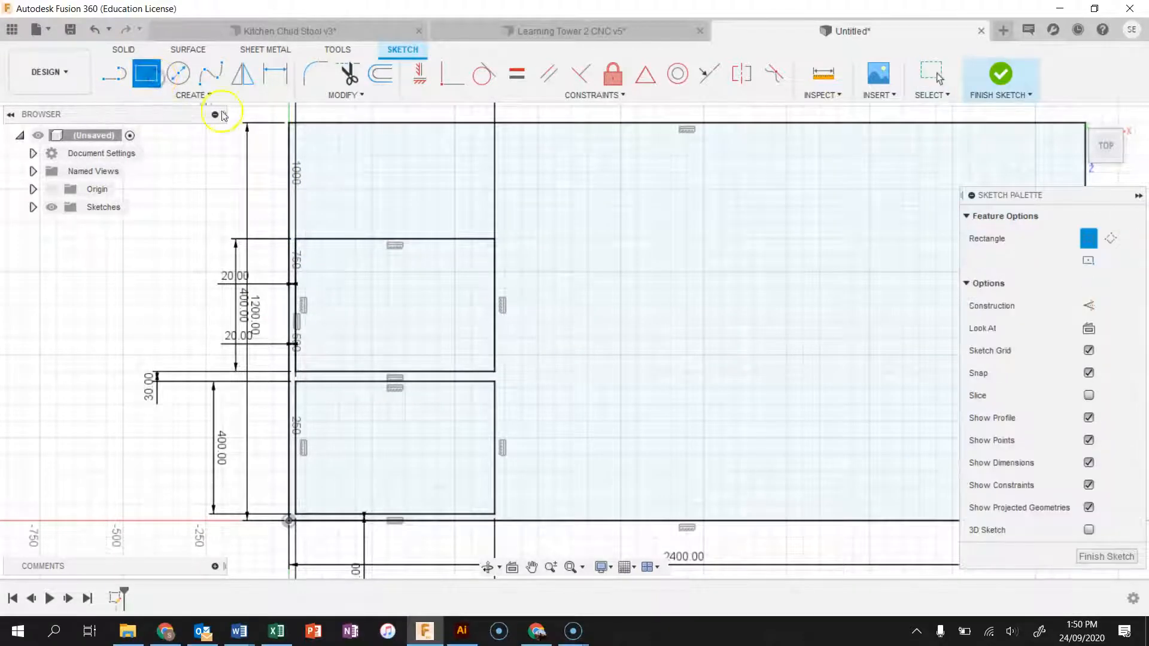
left_click(494, 231)
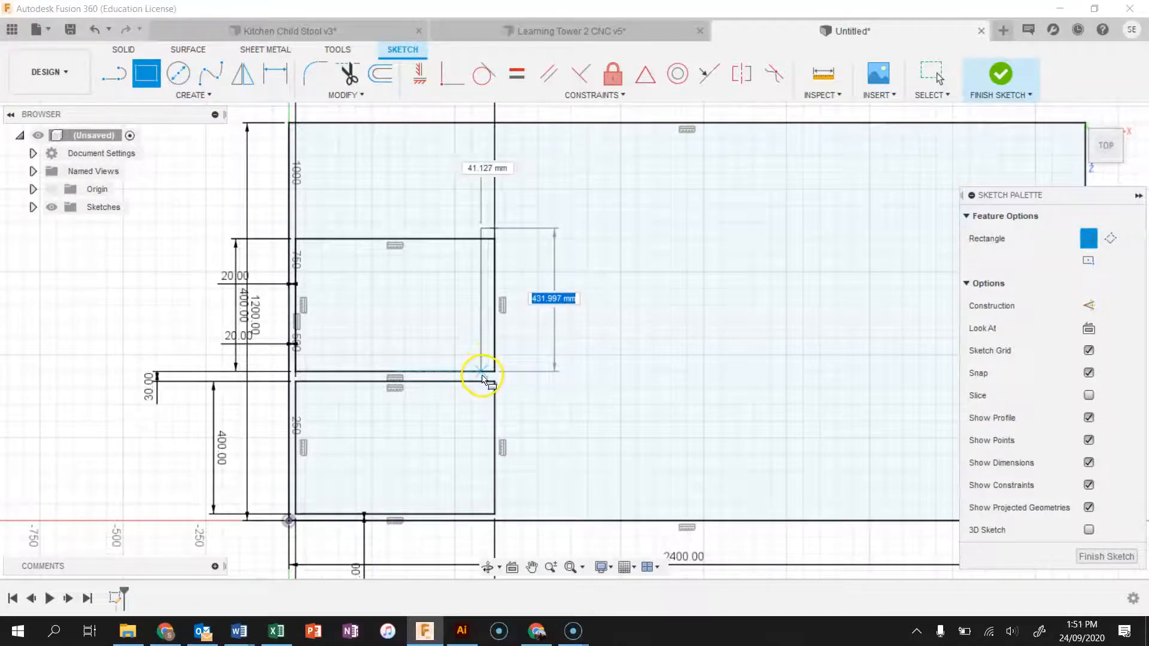
scroll(482, 378, "up", 3)
scroll(482, 378, "up", 1)
left_click(482, 377)
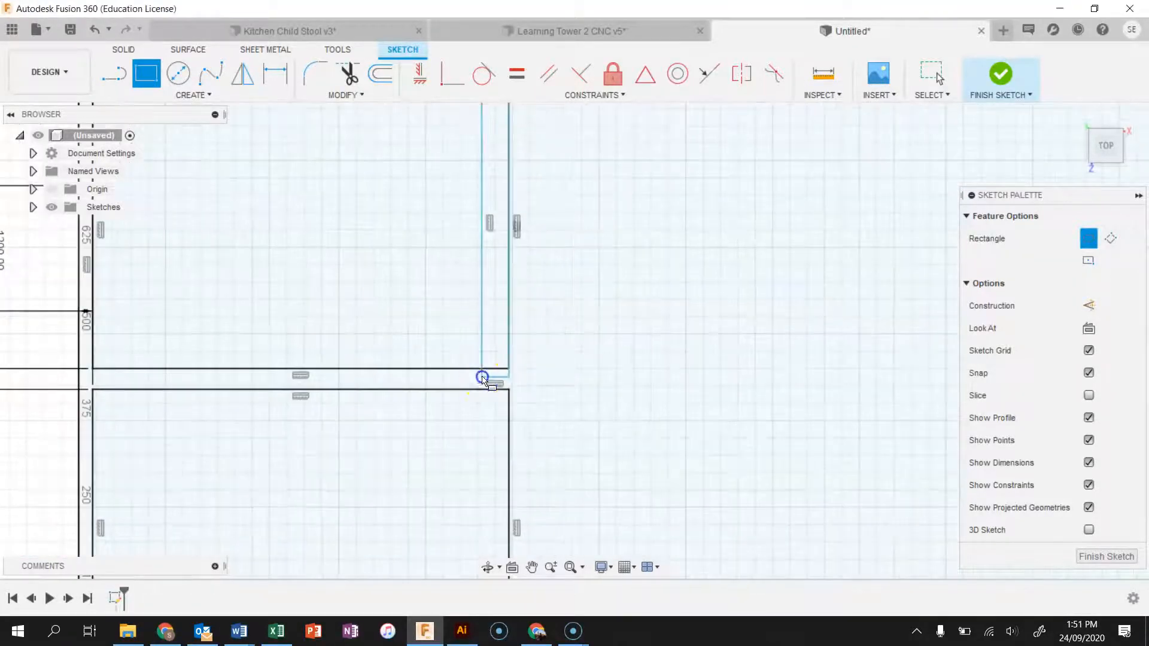
scroll(604, 334, "down", 3)
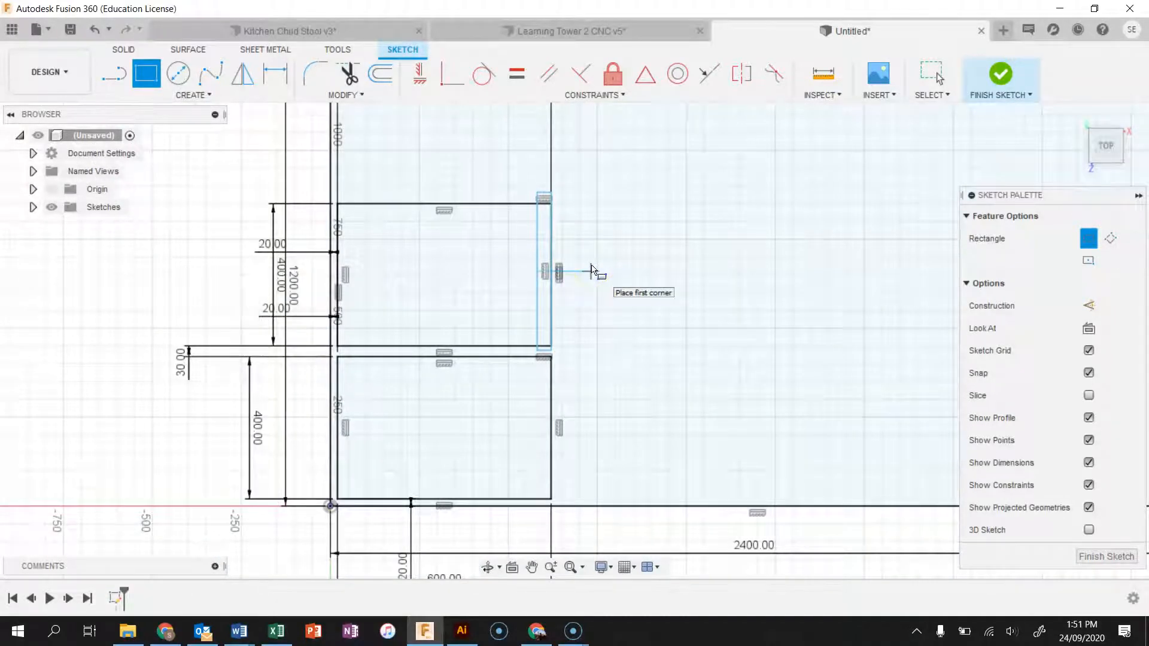
- Dimension the narrow rectangle's width as 17 mm, placing the dimension above it
left_click(596, 238)
key("d")
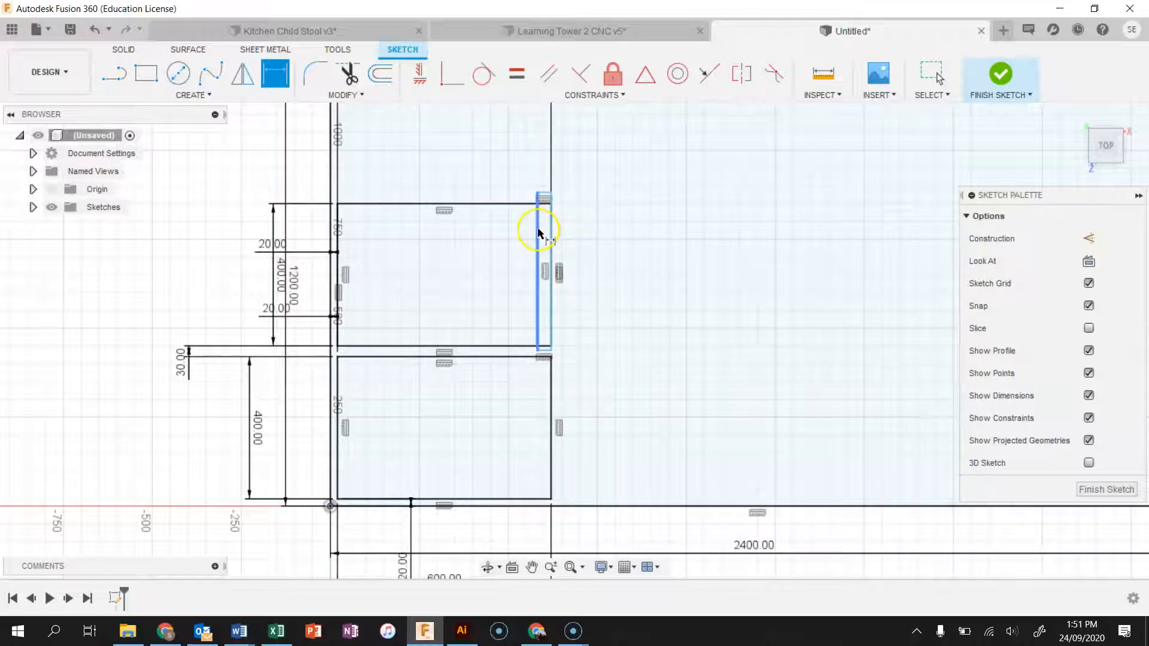
left_click(537, 232)
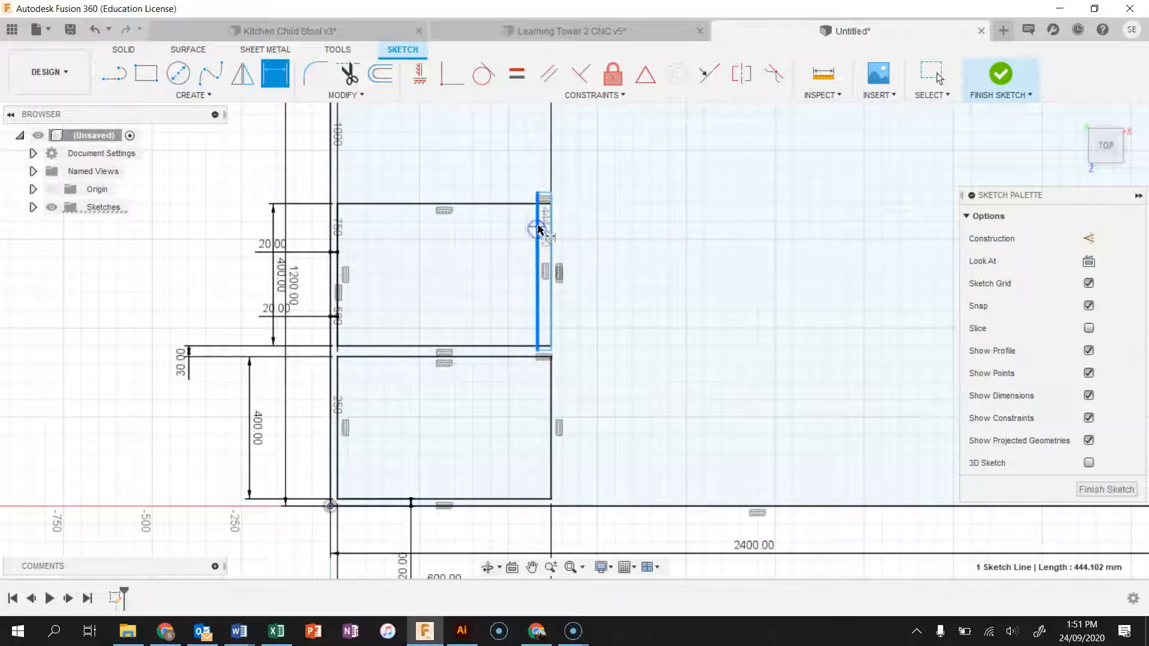
left_click(551, 228)
left_click(551, 177)
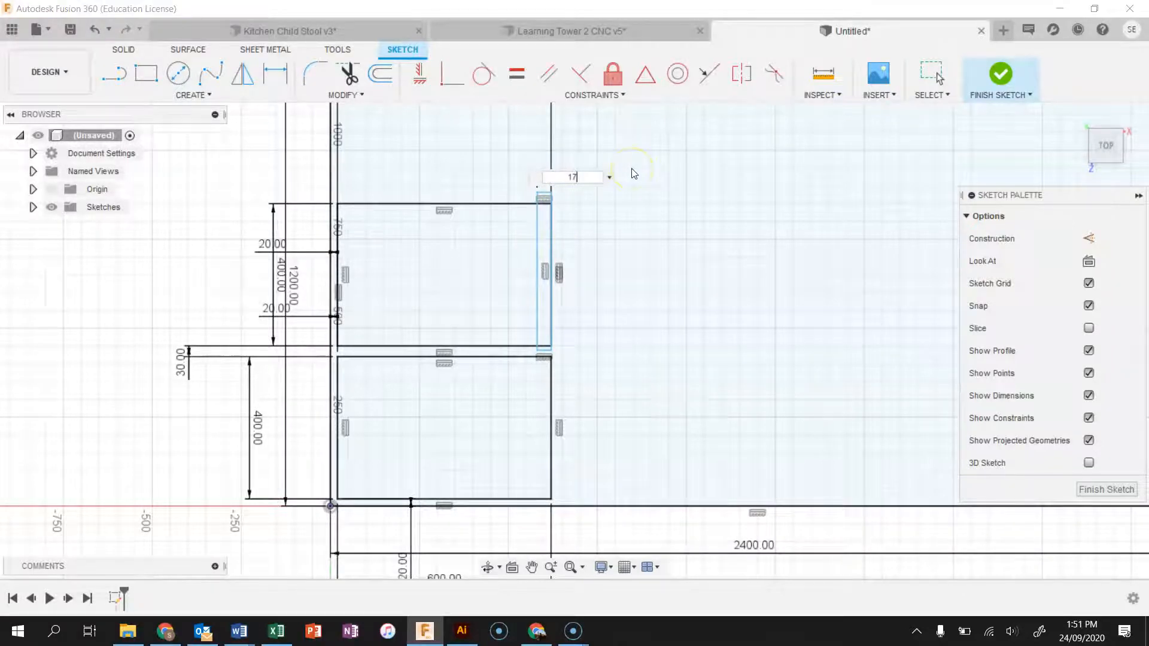
key("Return")
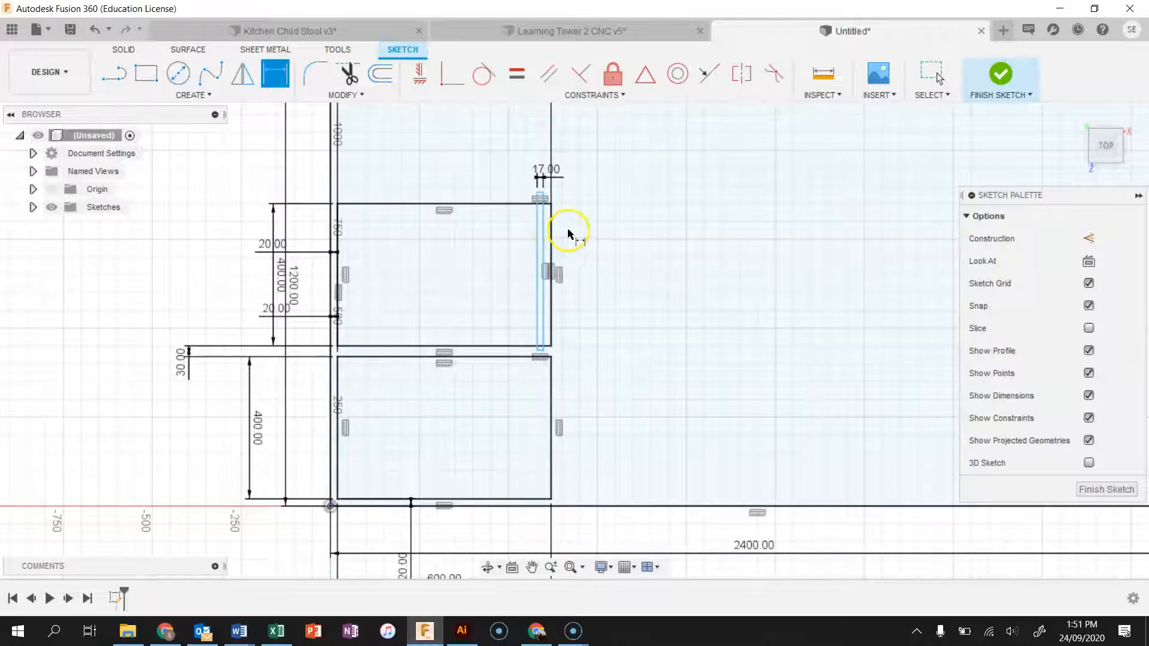
- Undo the 17 mm width dimension and the narrow rectangle
key("Escape")
key("ctrl+z")
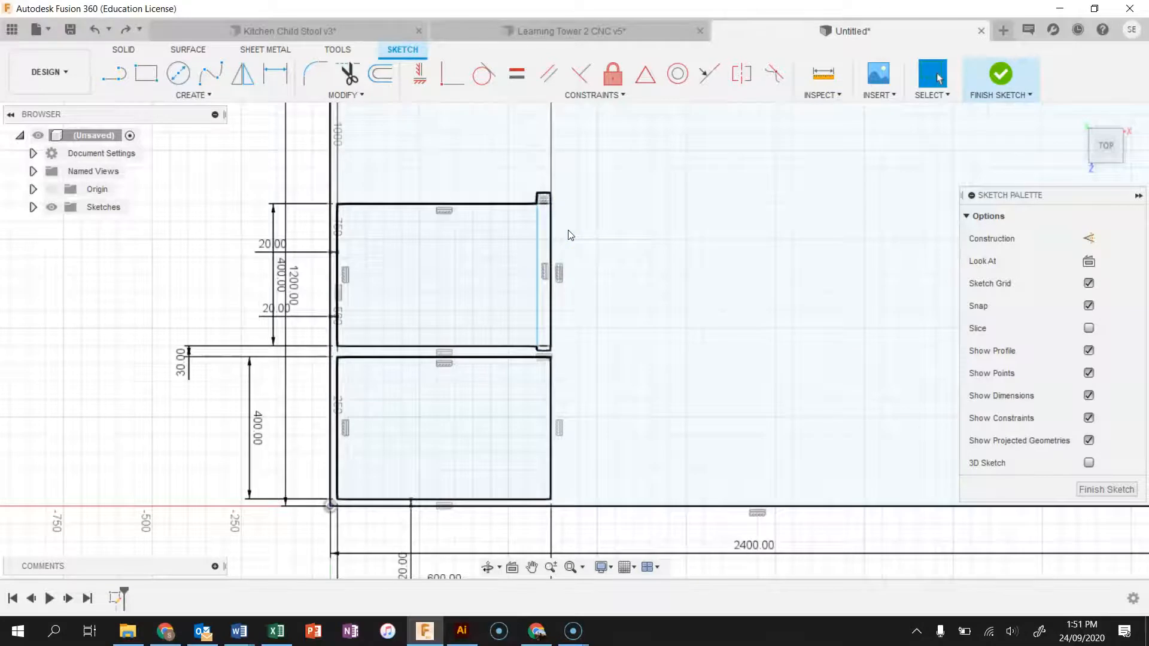
key("ctrl+z")
- Draw a strip 17 mm wide and about 455 mm high inward from the upper rectangle's right side, overhanging its upper and lower edges
left_click(146, 73)
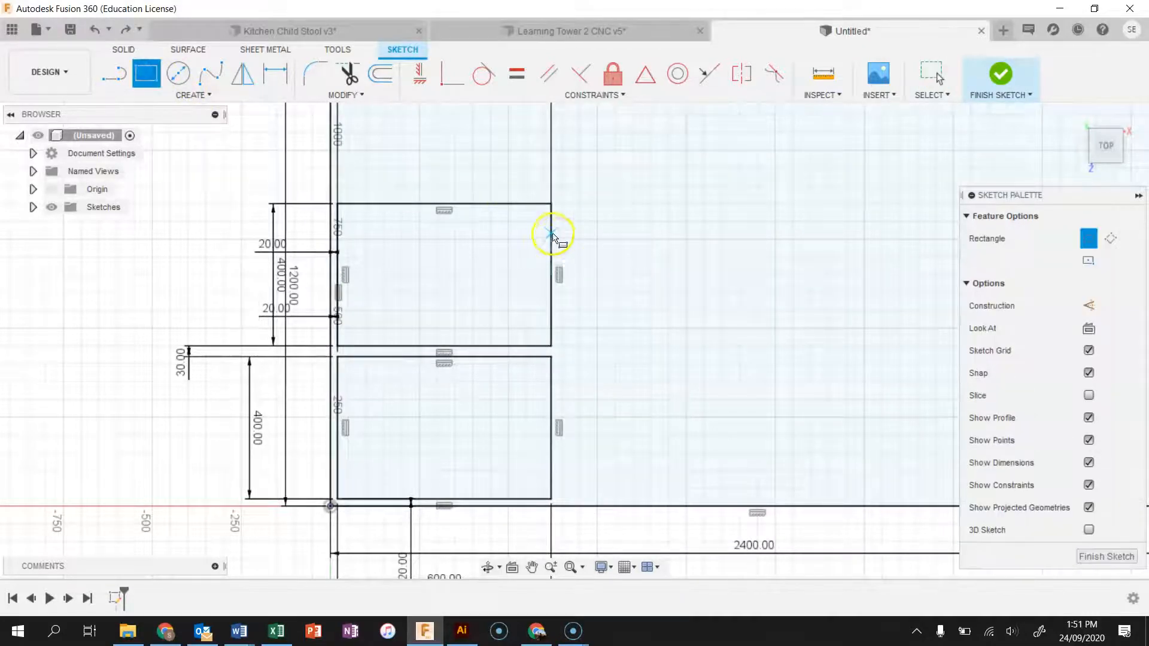
left_click(551, 190)
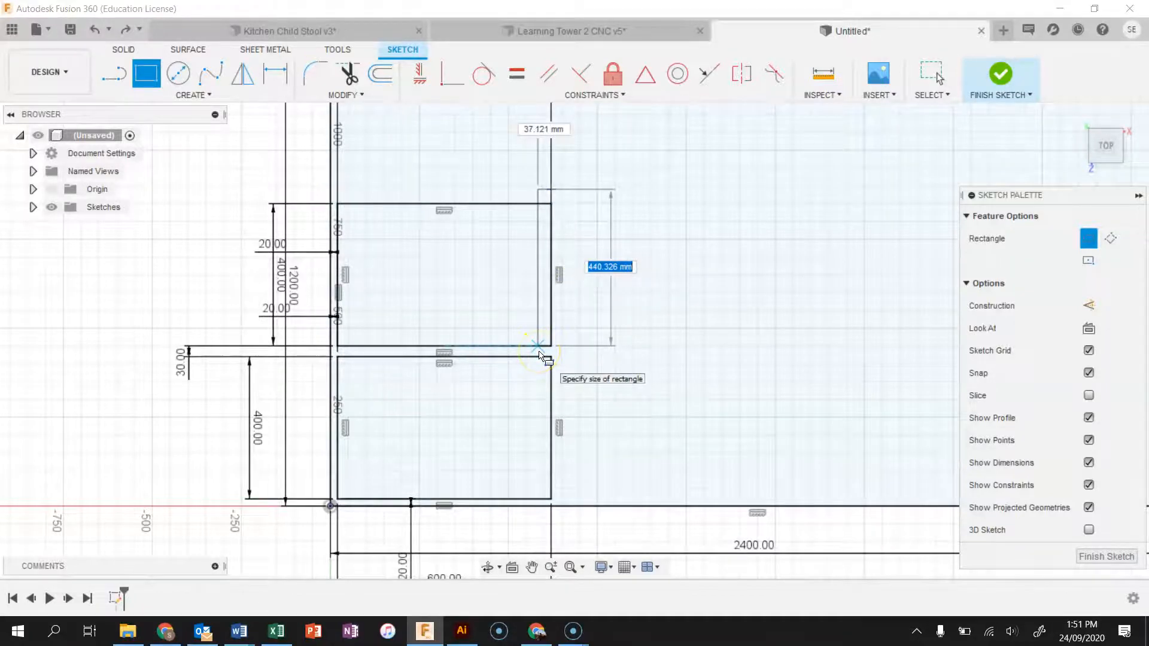
scroll(540, 354, "up", 4)
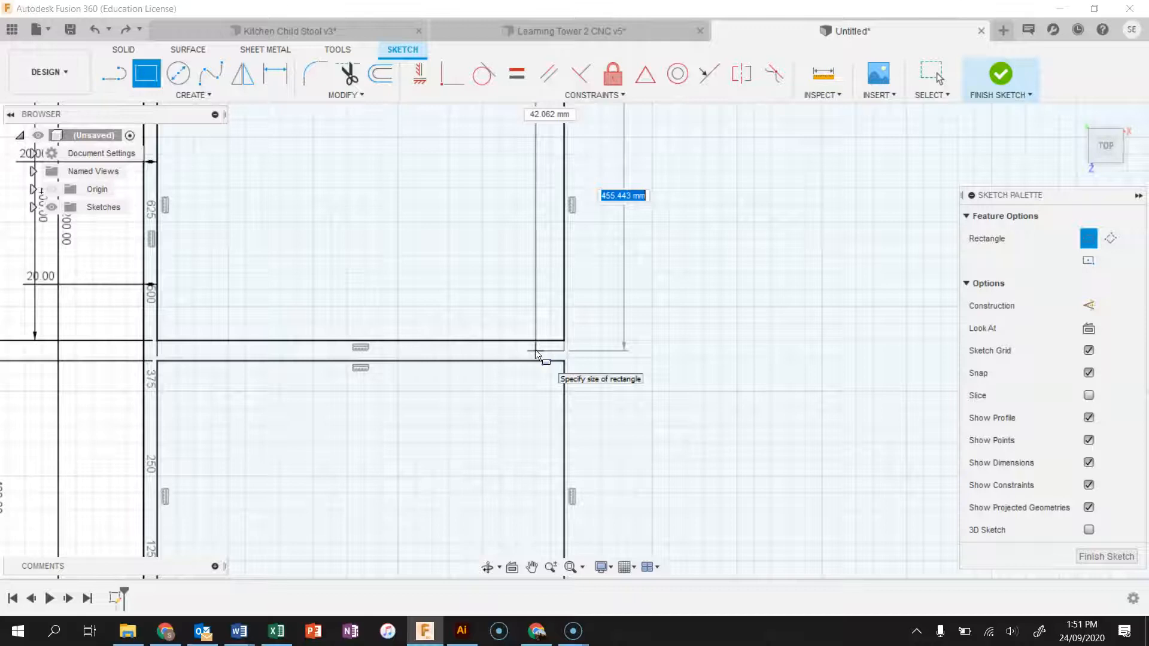
key("Tab")
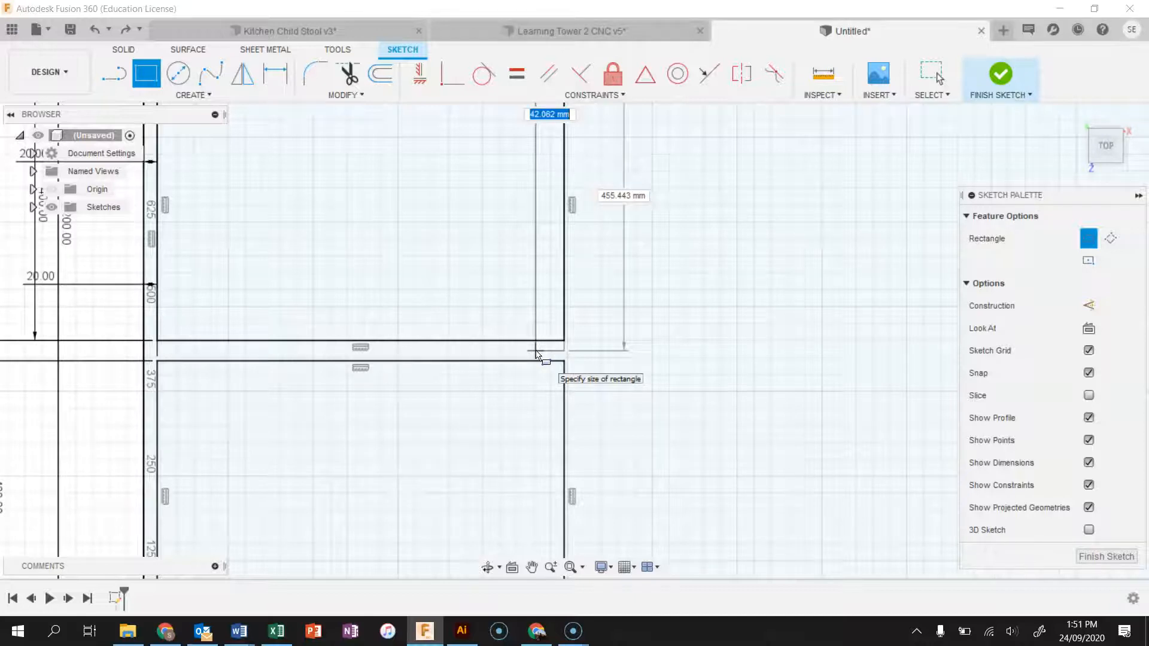
key("Tab")
key("Return")
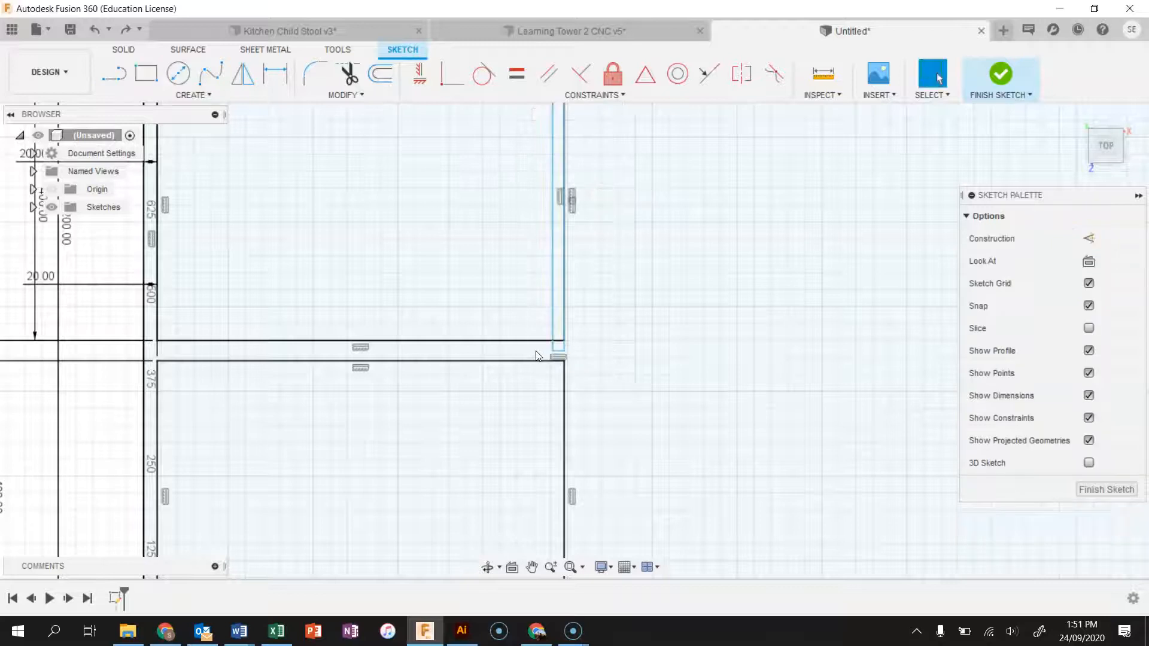
scroll(578, 350, "down", 3)
left_click(579, 341)
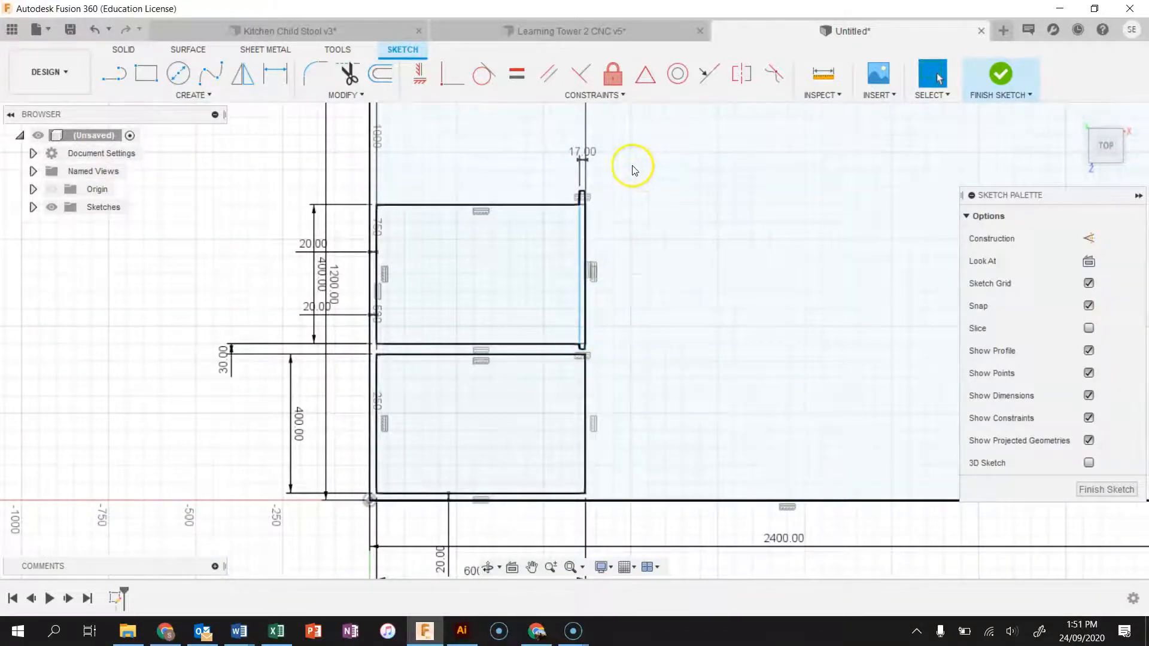
- Dimension the strip's upper overhang beyond the upper rectangle's top edge as 5 mm
key("d")
scroll(584, 196, "up", 5)
left_click(559, 190)
left_click(525, 244)
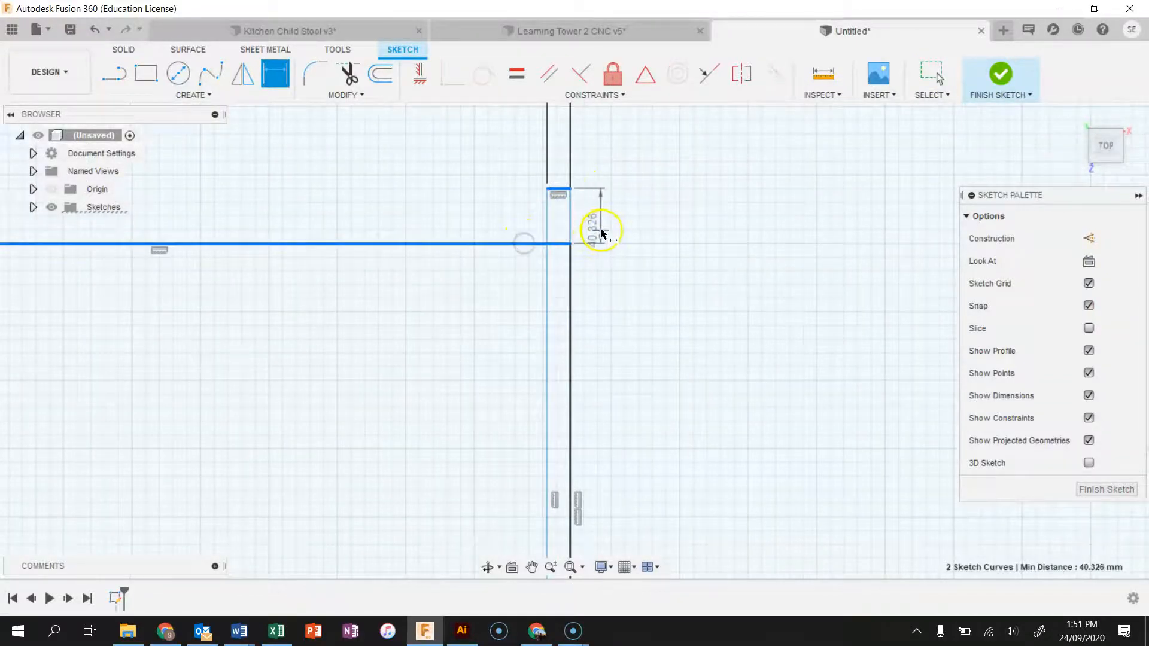
left_click(601, 234)
type("8")
key("Return")
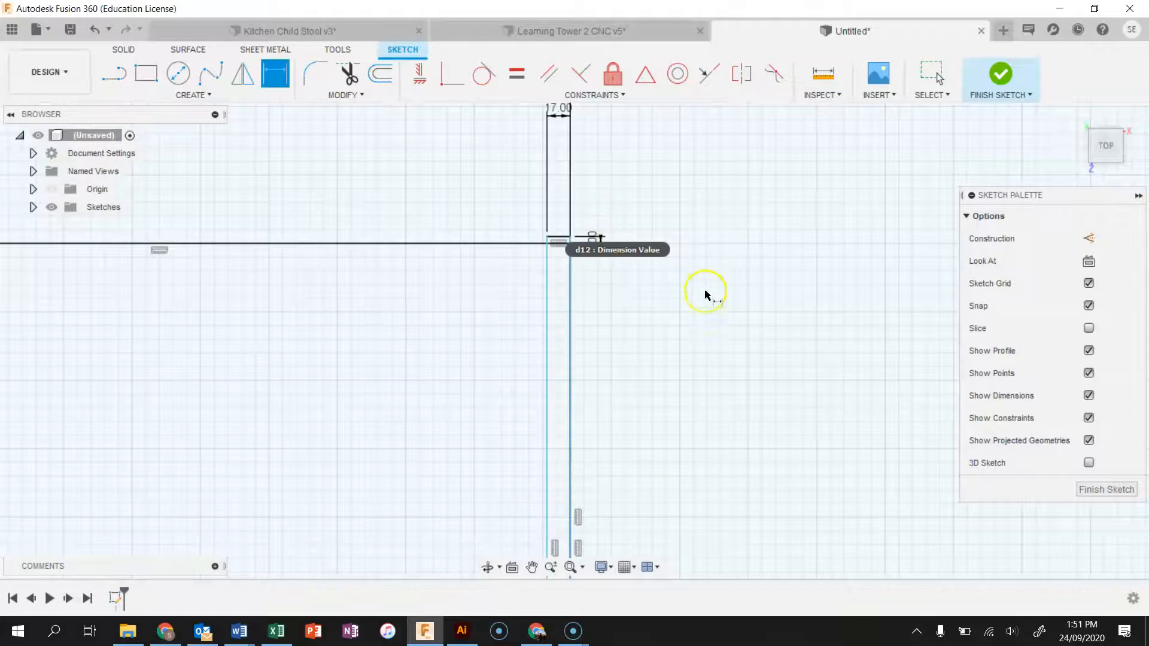
- Dimension the strip's lower overhang beyond the upper rectangle's bottom edge as 5 mm
scroll(718, 299, "down", 4)
scroll(688, 419, "up", 5)
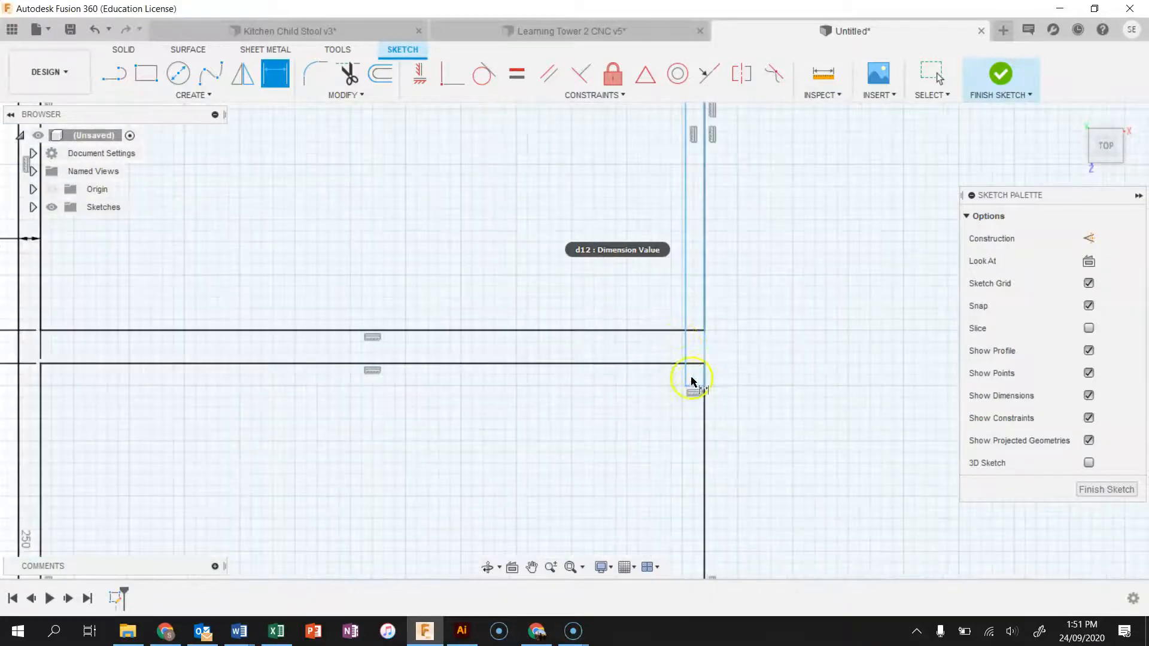
left_click(670, 331)
left_click(696, 389)
left_click(753, 335)
type("5")
key("Return")
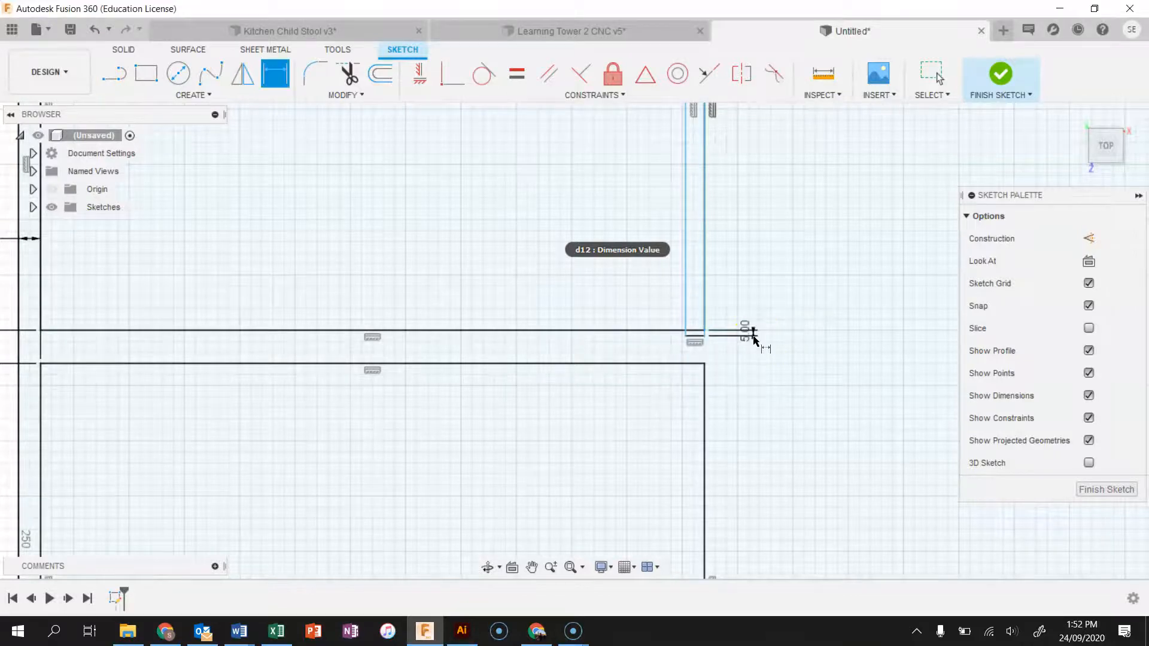
- Move the lower 5 mm overhang dimension's text up, clear of the gap between the two rectangles
scroll(706, 351, "down", 3)
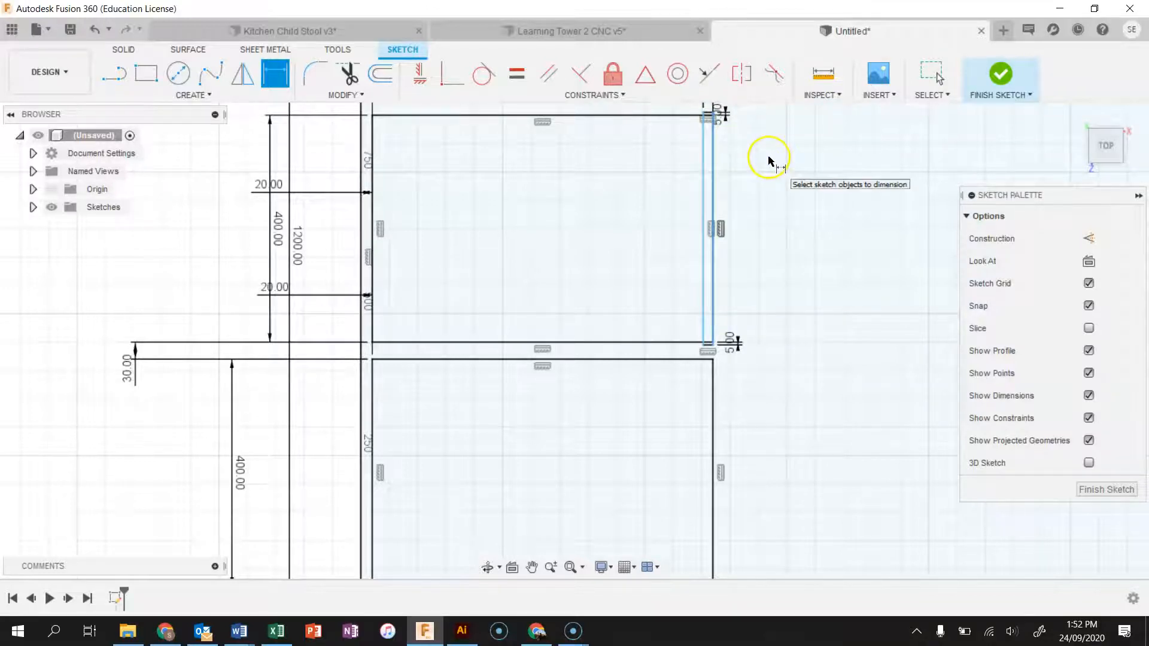
key("Escape")
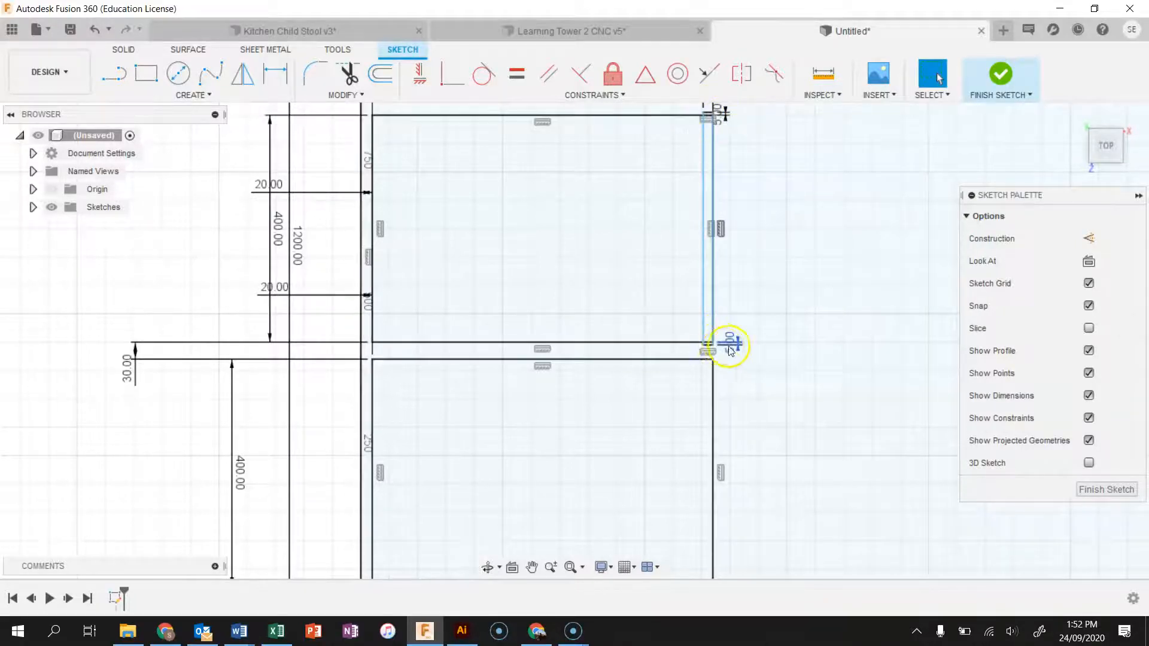
left_click_drag(736, 344, 730, 328)
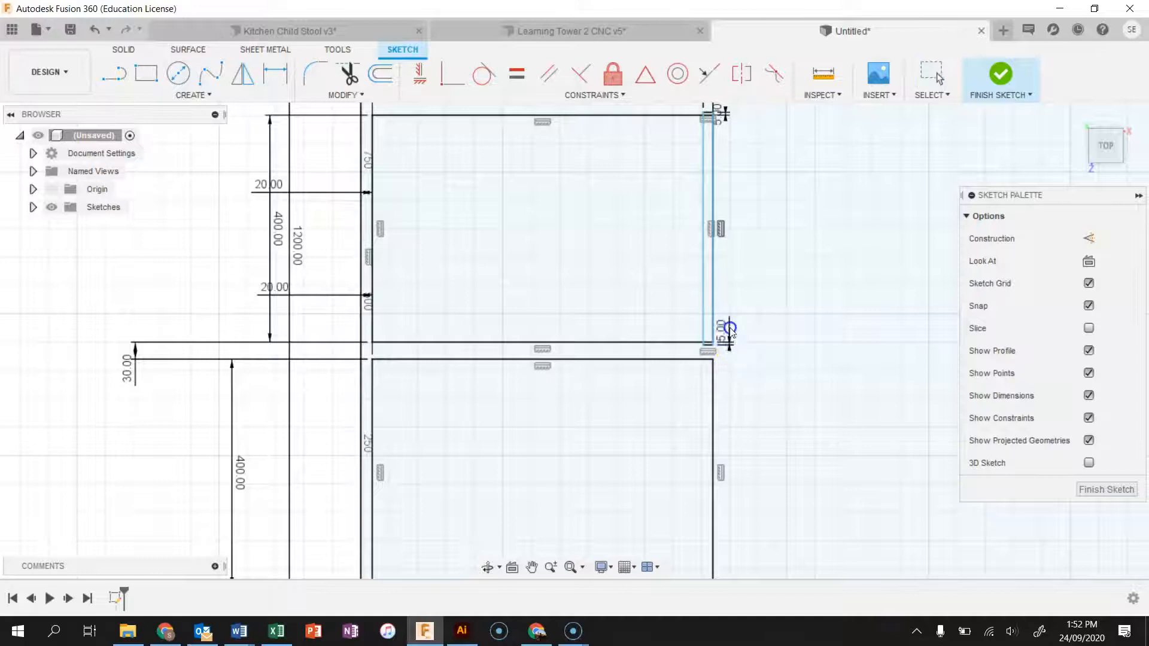
scroll(757, 284, "down", 3)
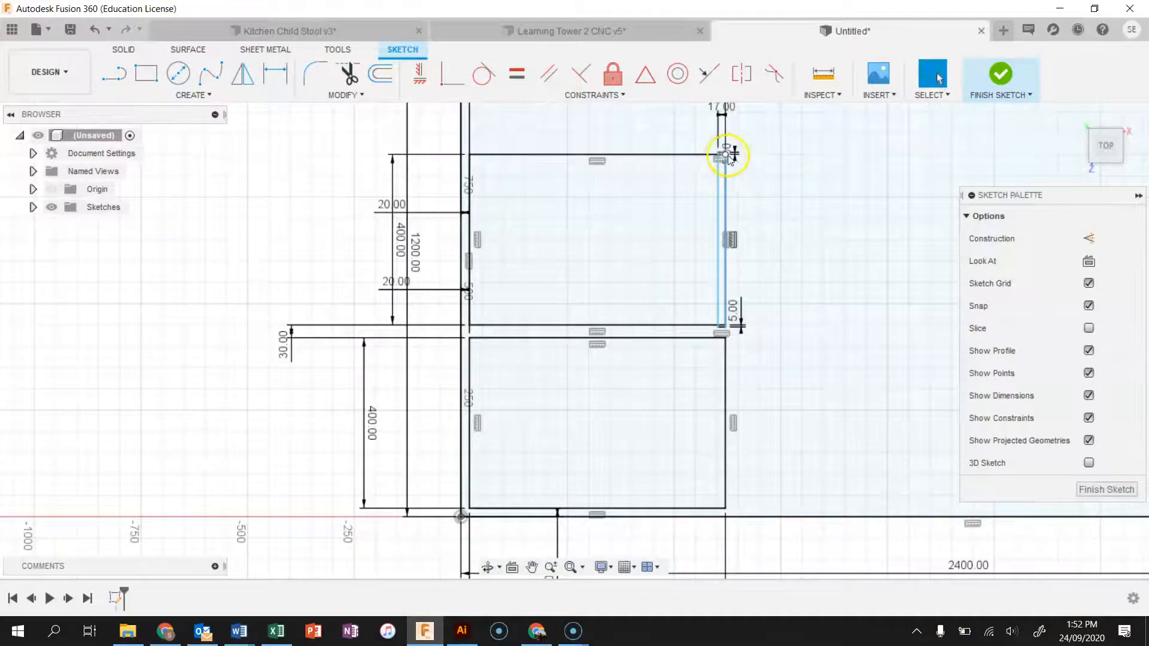
scroll(738, 225, "up", 2)
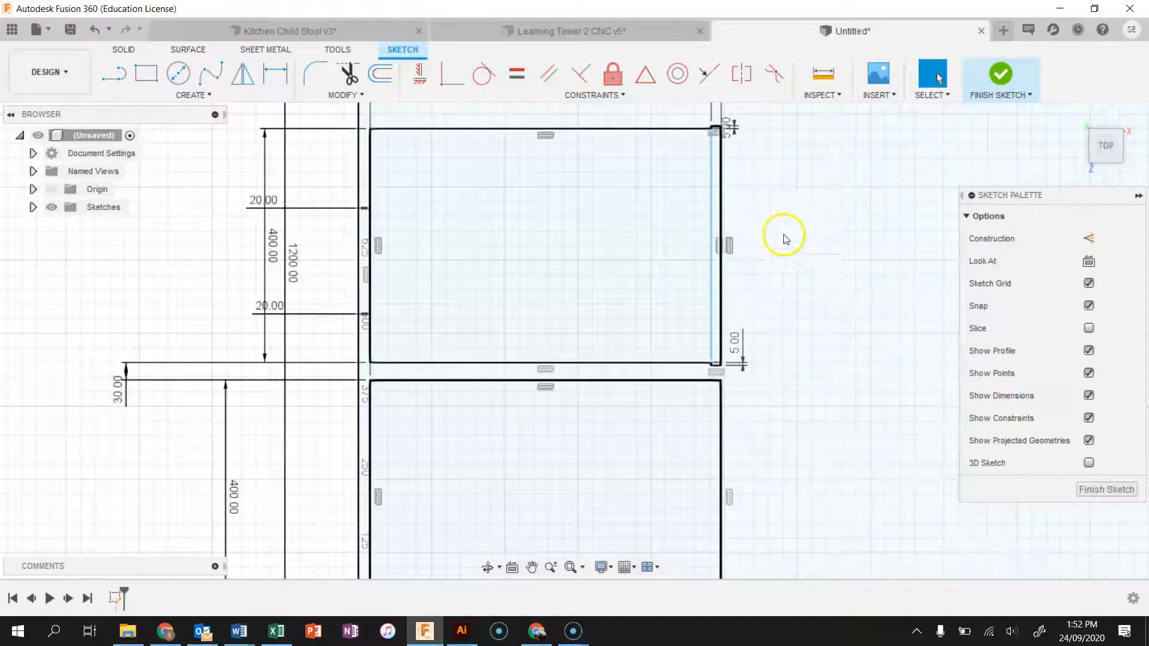
- Draw a second strip 17 mm wide and about 440 mm high across the middle of the upper rectangle, and delete its height dimension
left_click(147, 77)
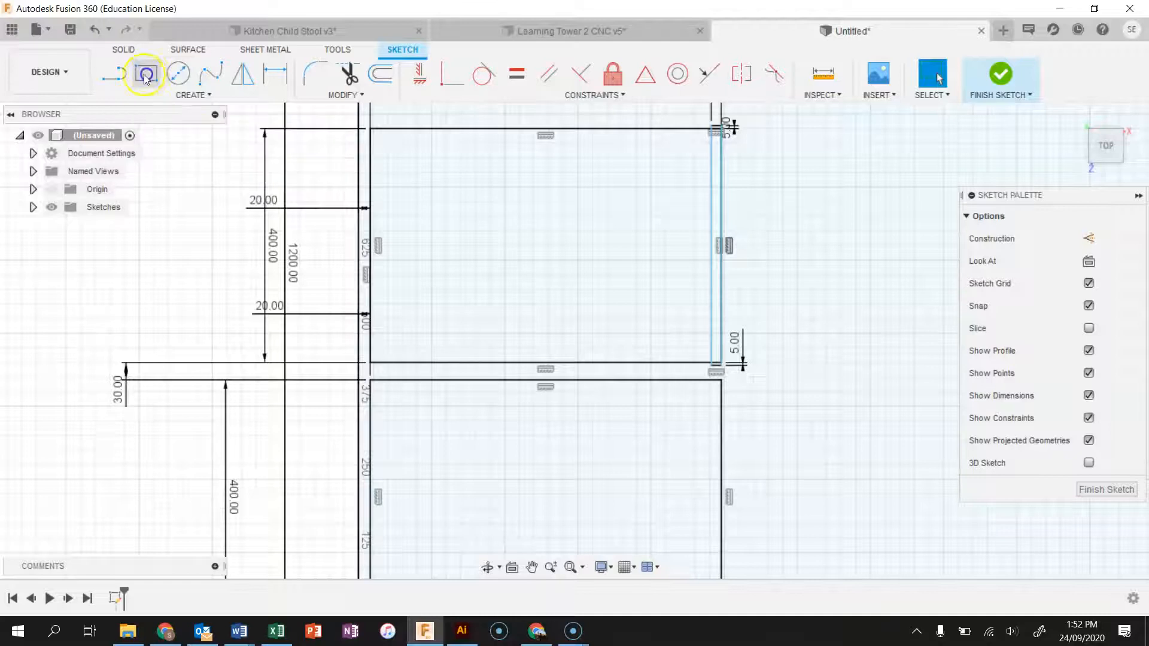
left_click(518, 115)
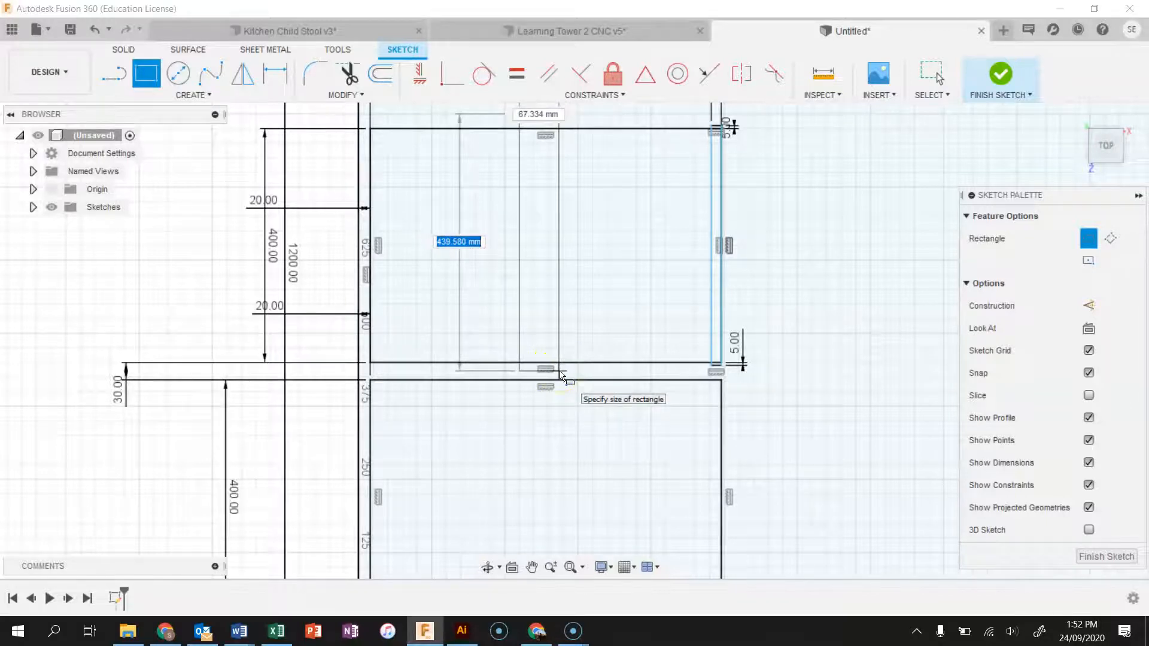
key("Tab")
type("17")
key("Tab")
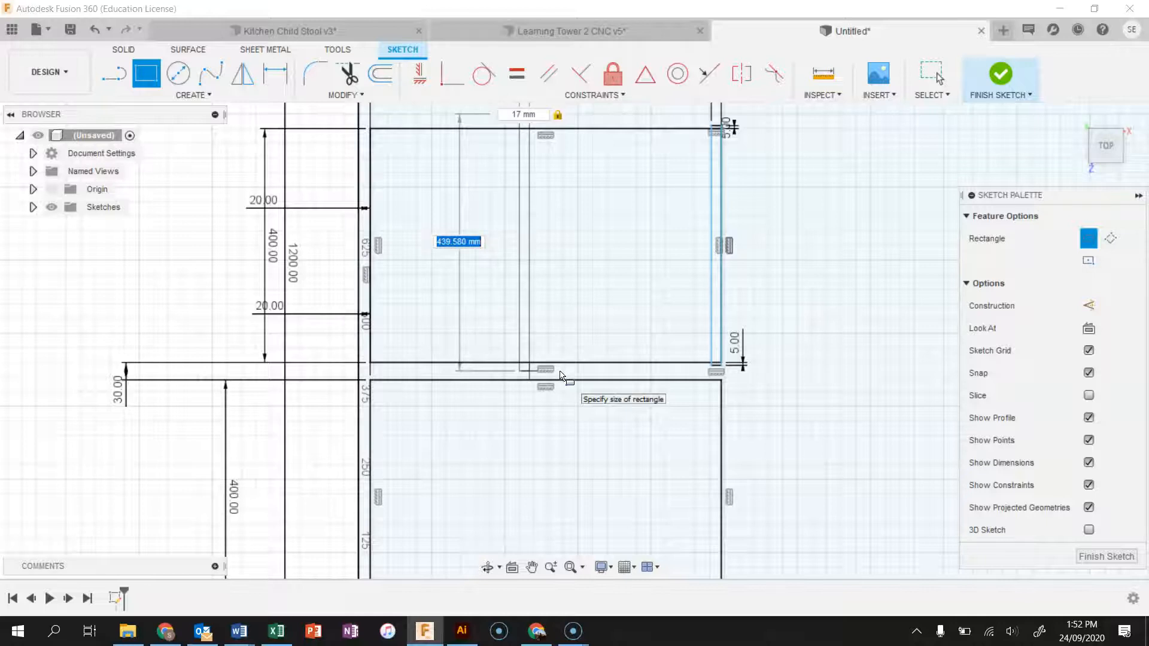
key("Return")
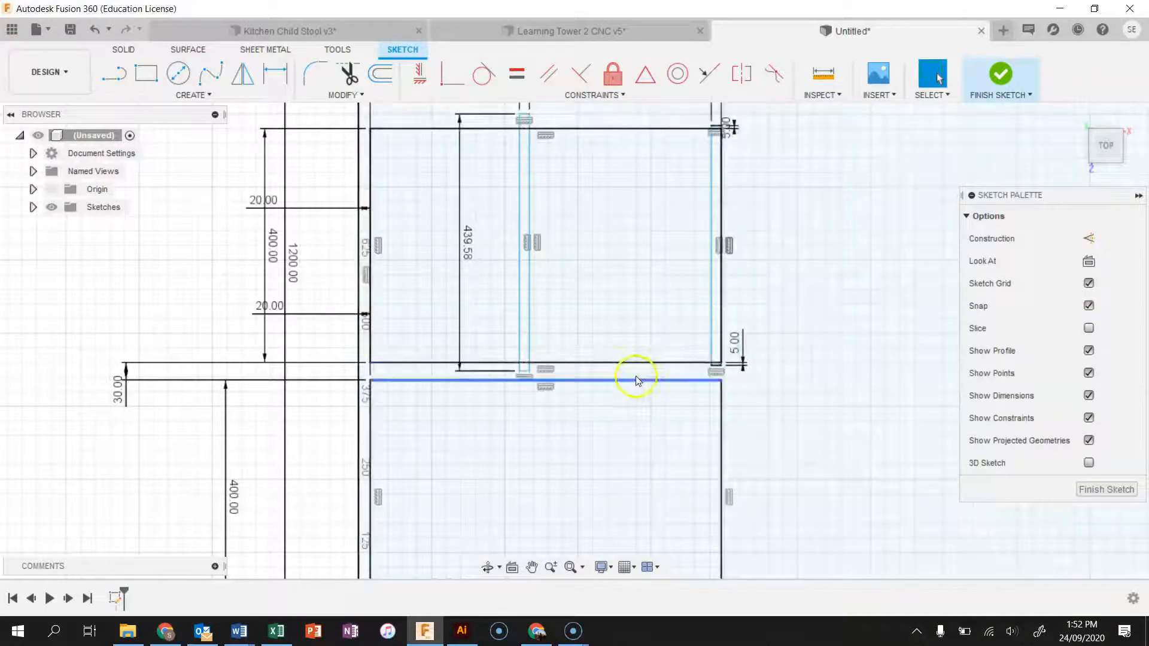
left_click(470, 242)
key("Delete")
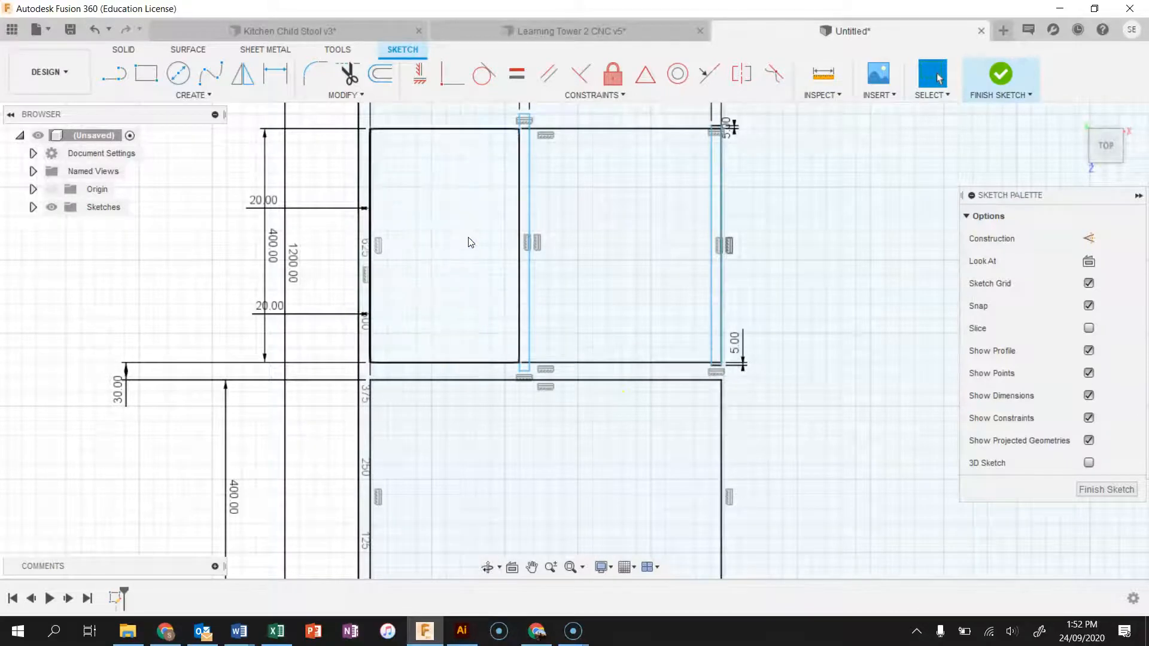
- Dimension the middle strip's upper overhang beyond the upper rectangle's top edge as 5 mm
key("d")
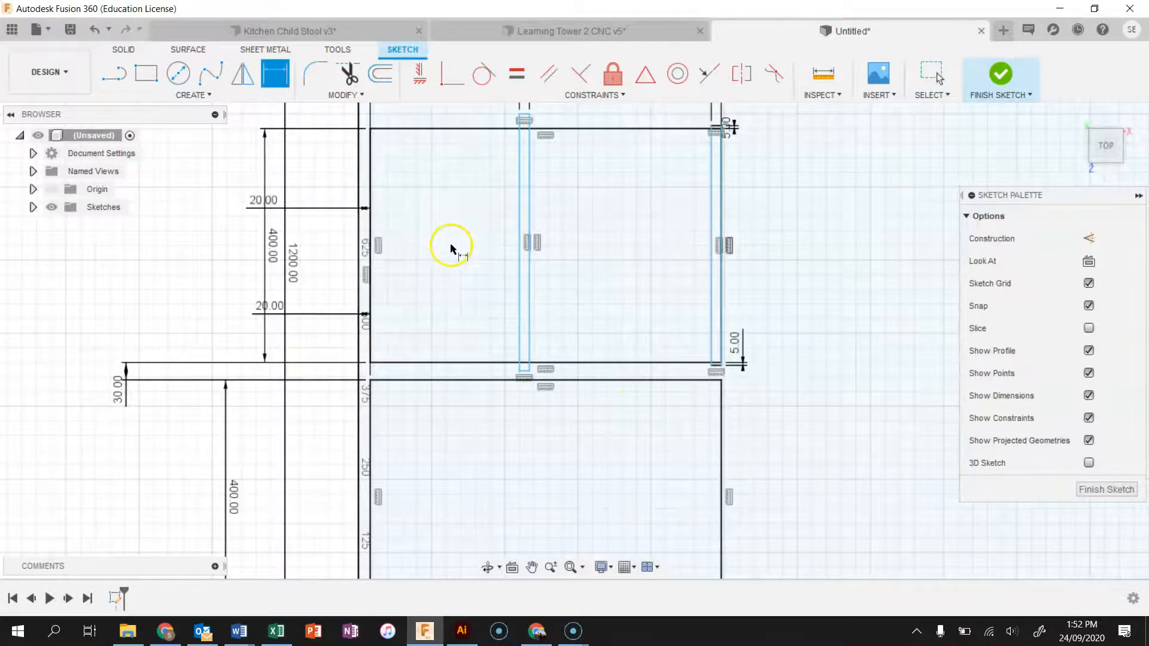
scroll(524, 118, "up", 3)
left_click(525, 113)
left_click(551, 141)
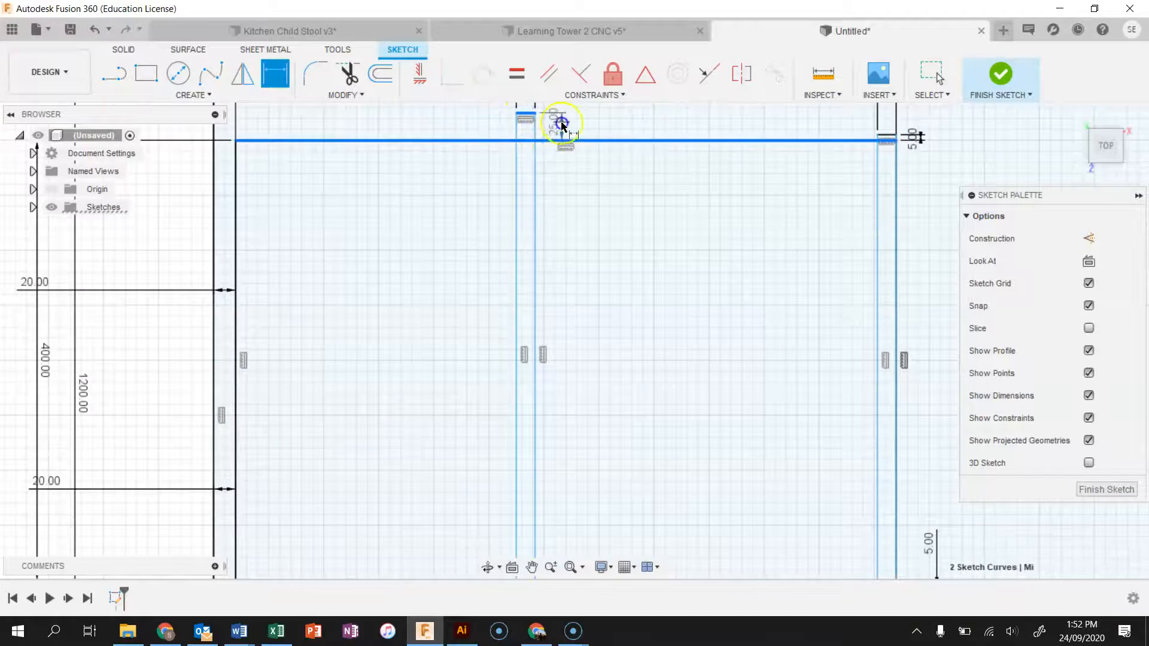
left_click(561, 121)
type("5")
key("Return")
- Dimension the middle strip's lower overhang beyond the upper rectangle's bottom edge as 5 mm
scroll(584, 269, "down", 2)
scroll(556, 461, "up", 5)
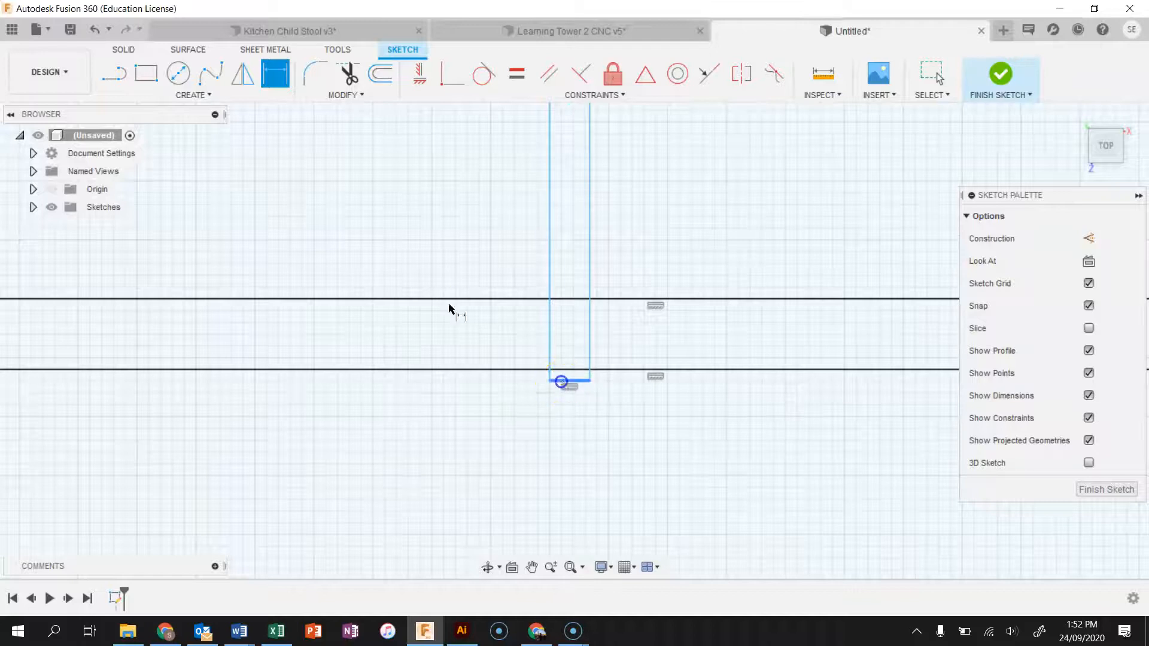
left_click(530, 299)
left_click(518, 315)
type("5")
key("Return")
- Dimension the gap between the middle strip and the right strip in the upper rectangle as 300 mm
scroll(520, 312, "down", 5)
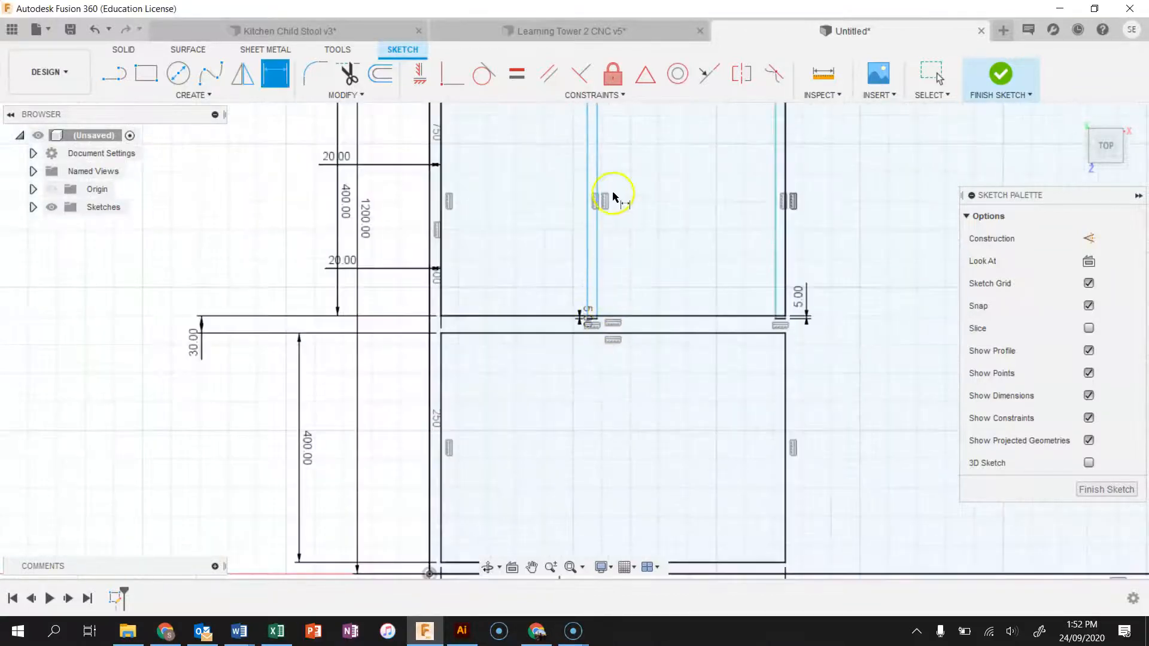
scroll(613, 198, "down", 2)
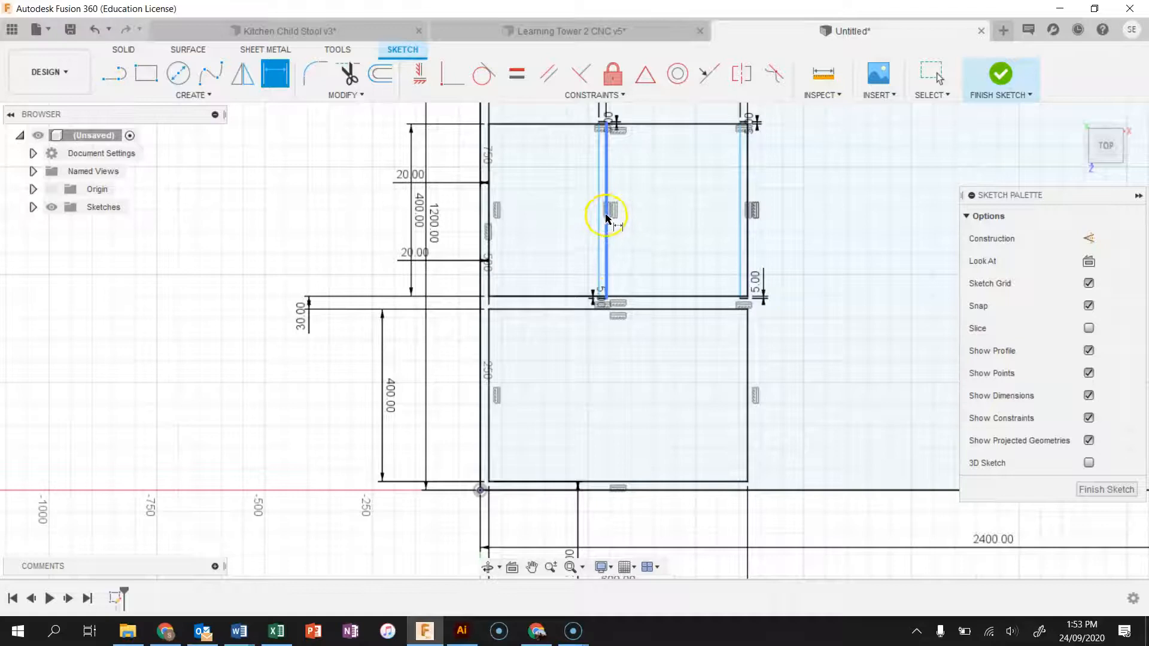
left_click(741, 160)
left_click(608, 191)
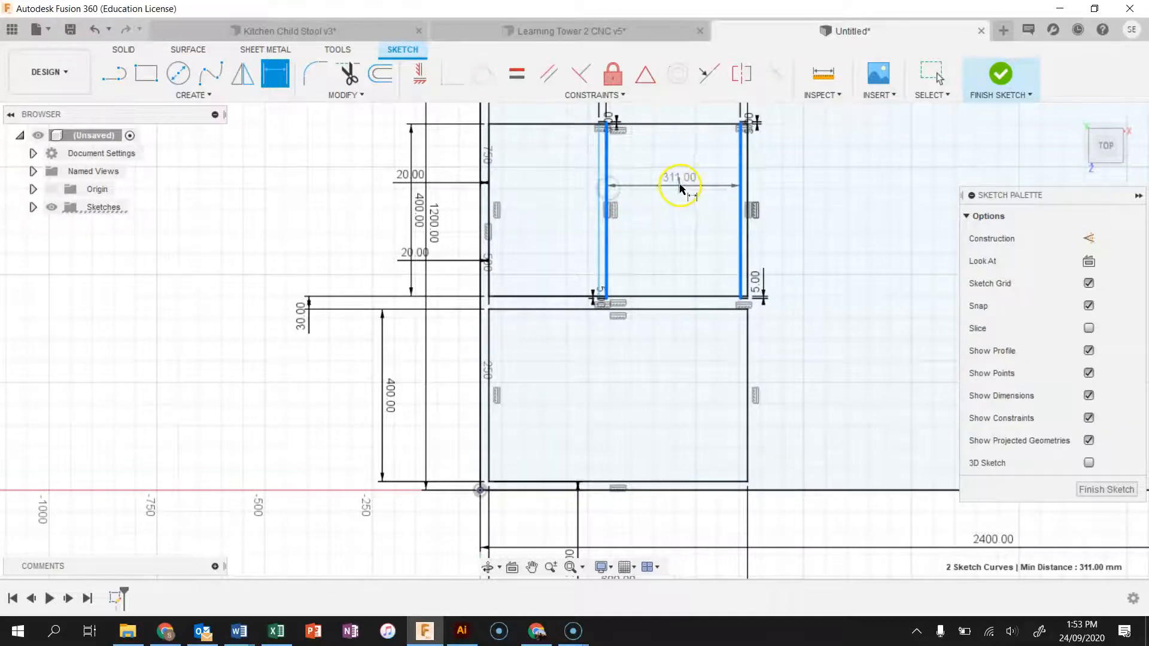
left_click(680, 183)
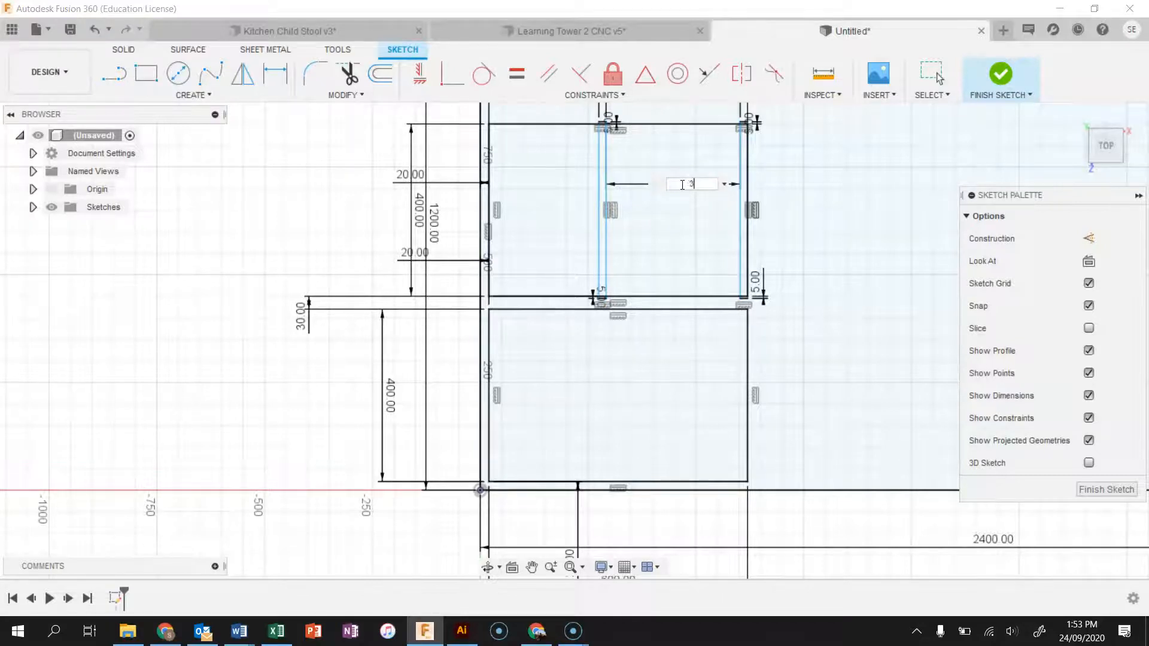
key("Return")
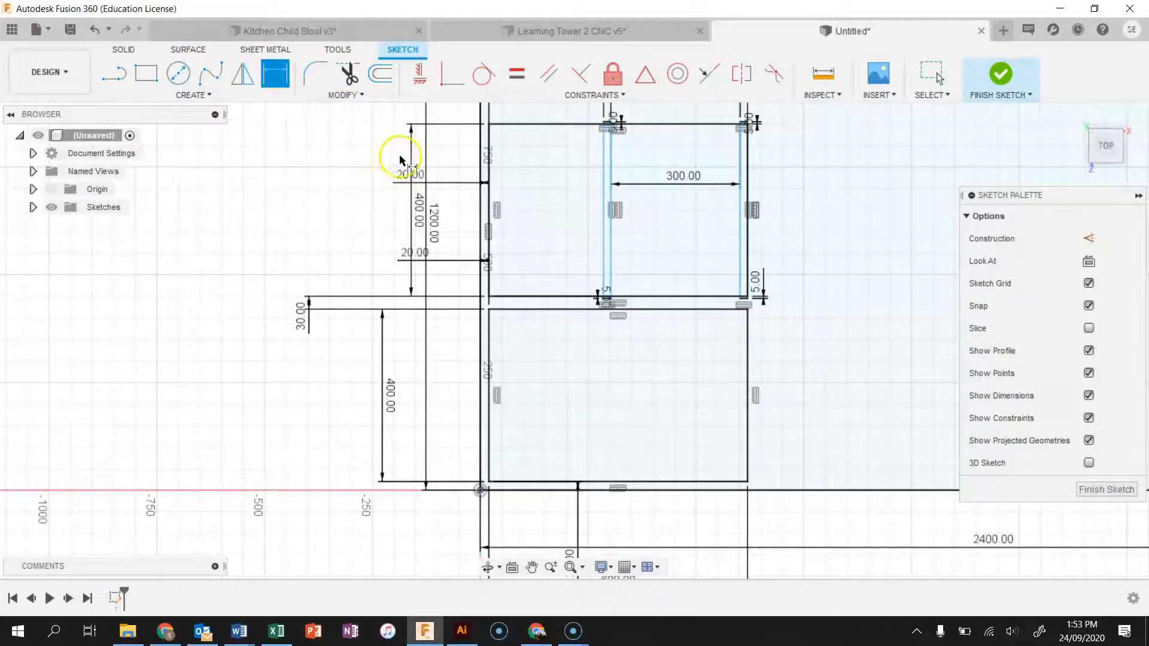
key("Escape")
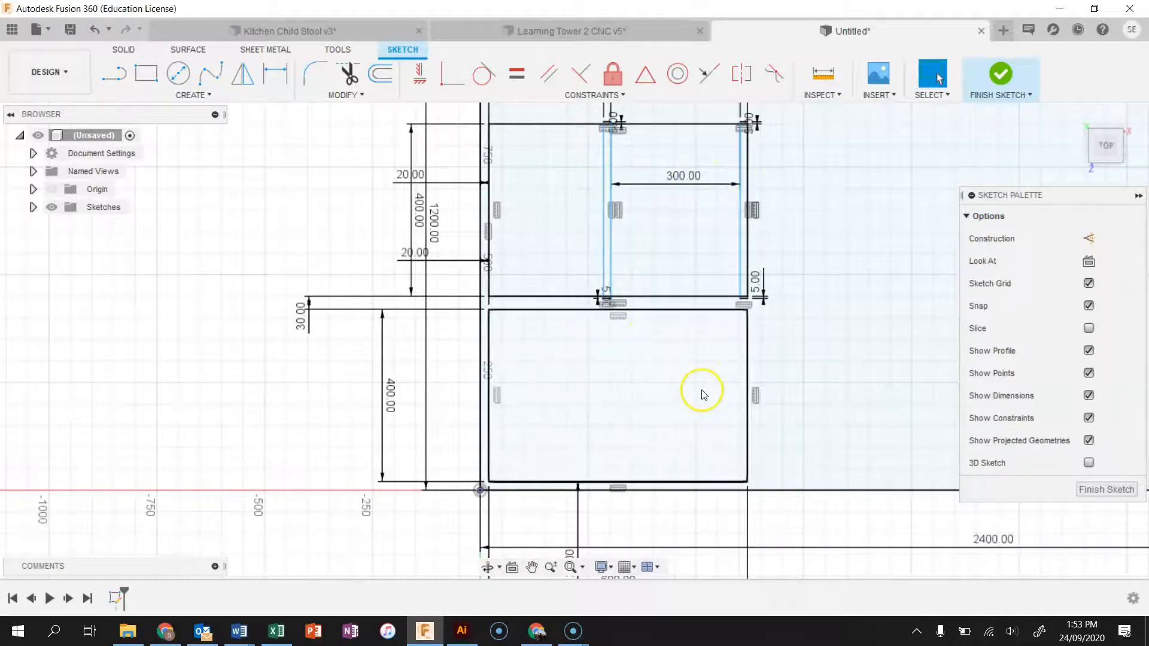
- Draw a vertical strip 17 mm wide and about 365 mm high in the lower rectangle, extending just past its bottom edge
scroll(831, 450, "up", 1)
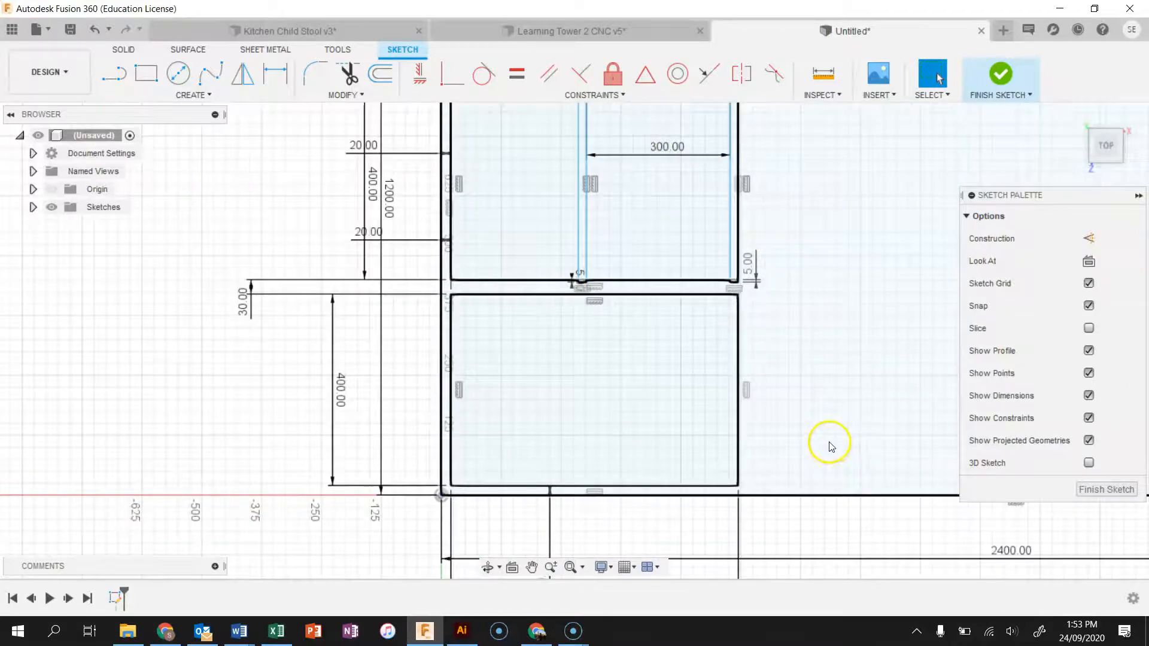
left_click(146, 74)
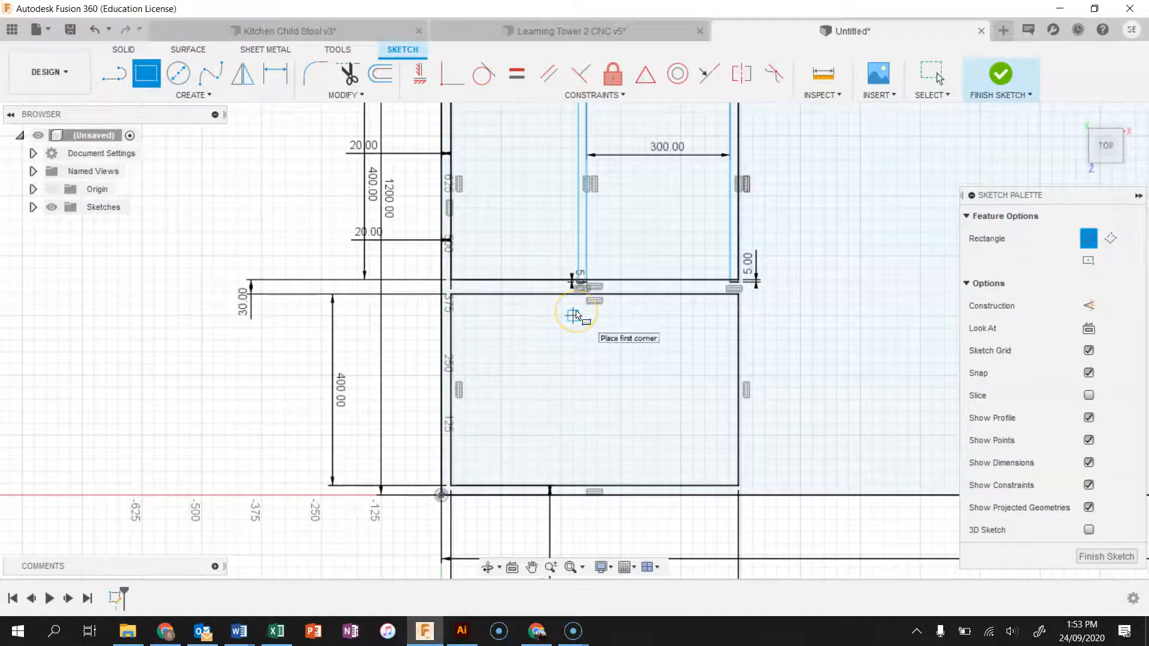
left_click(573, 315)
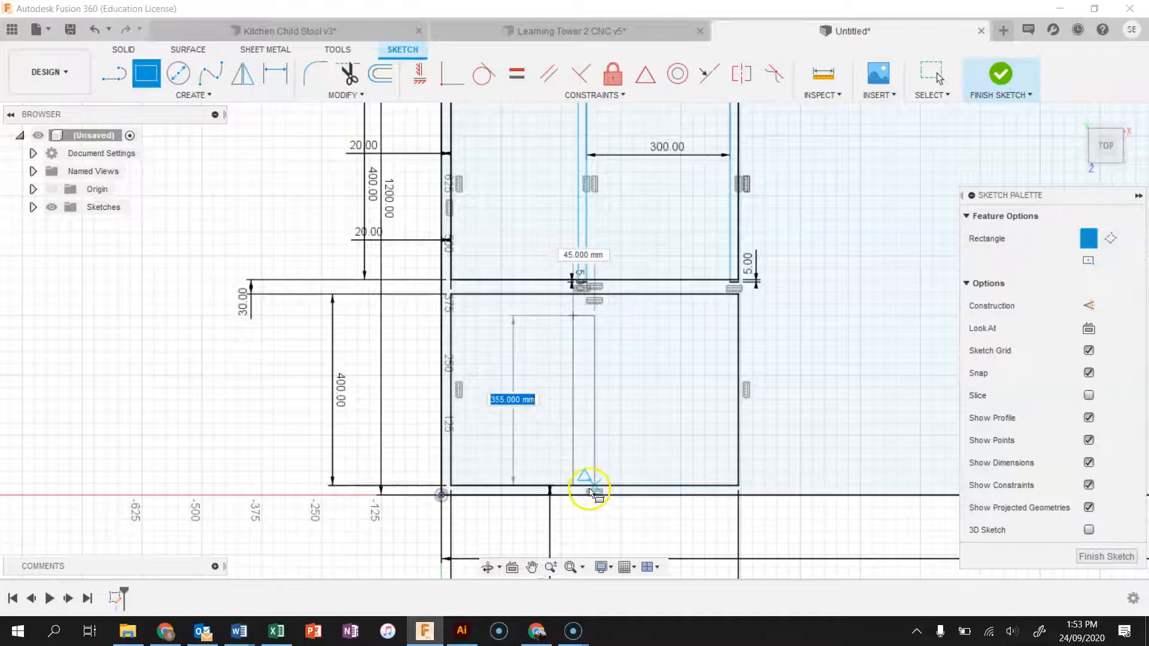
scroll(589, 492, "up", 4)
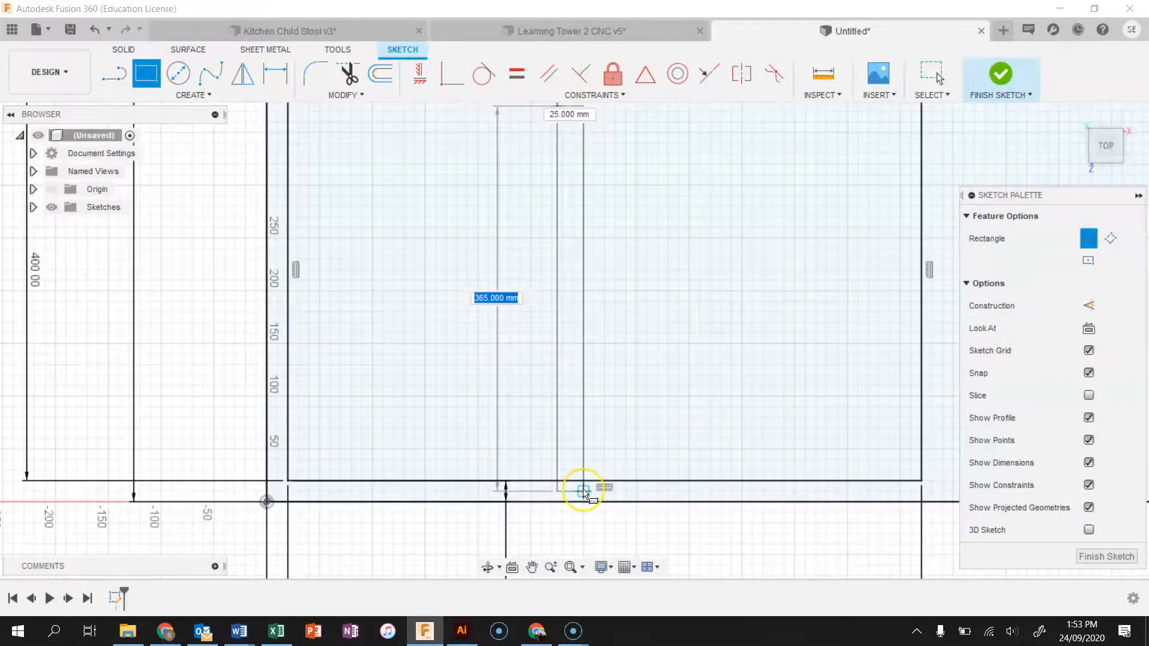
key("Tab")
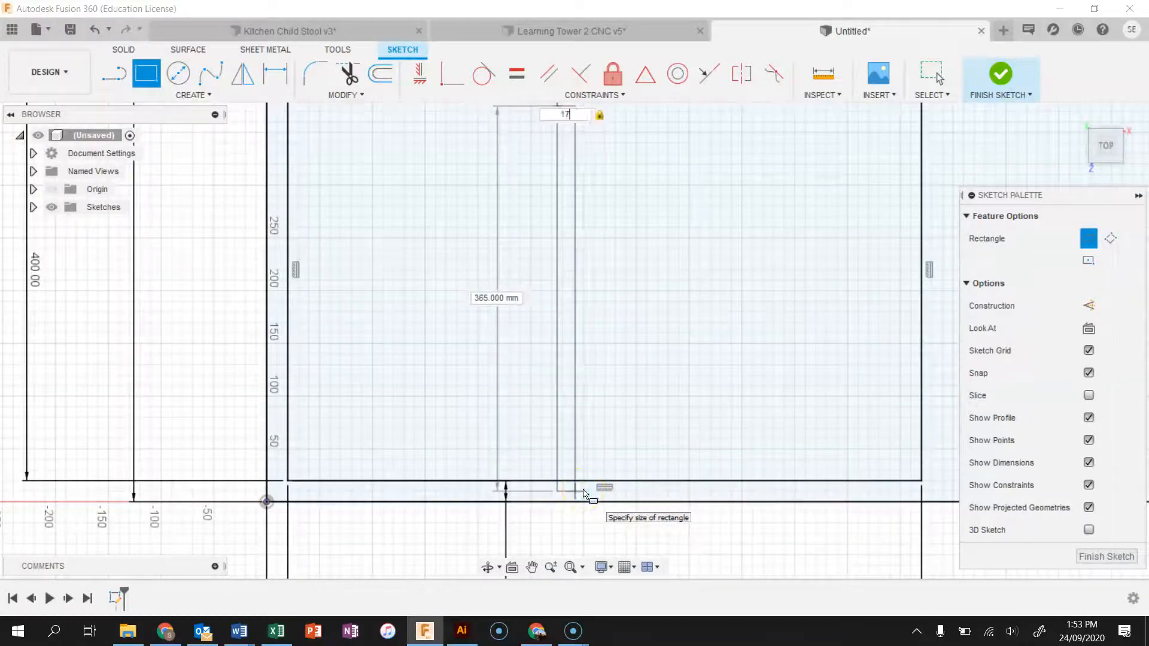
key("Return")
key("Escape")
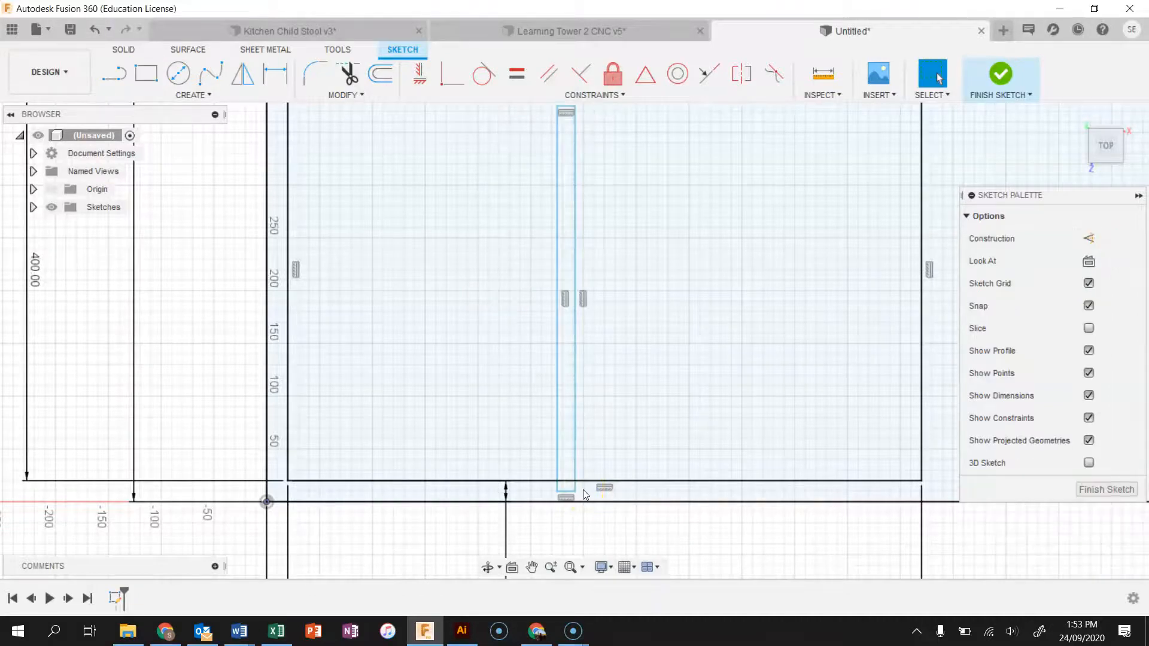
scroll(569, 377, "down", 2)
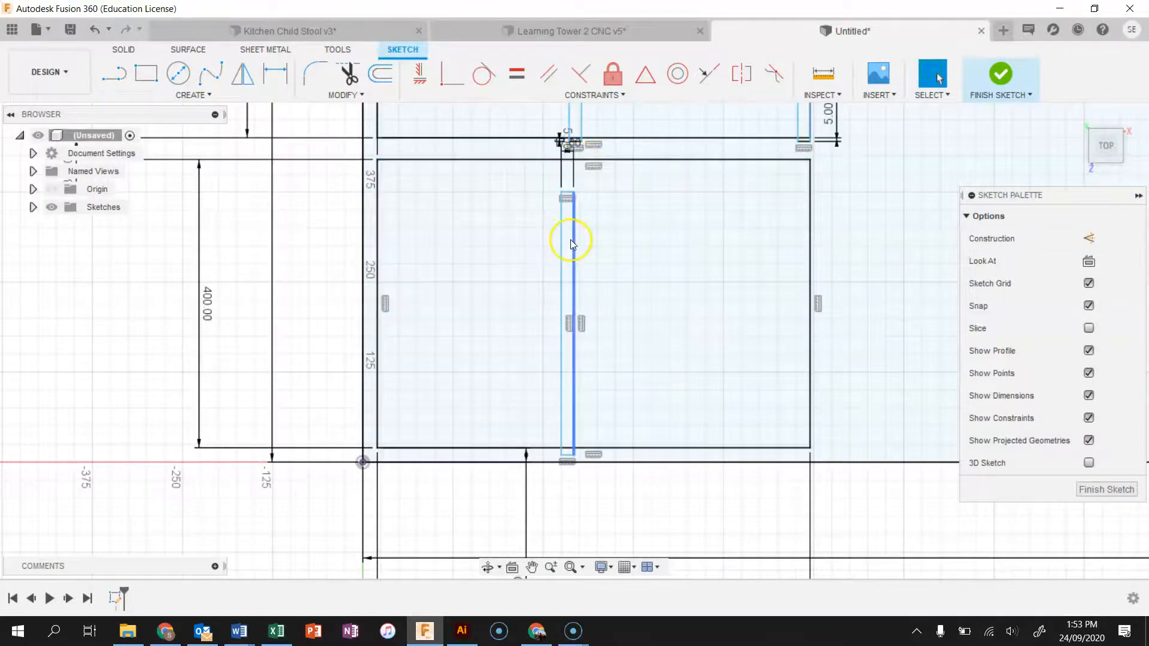
key("d")
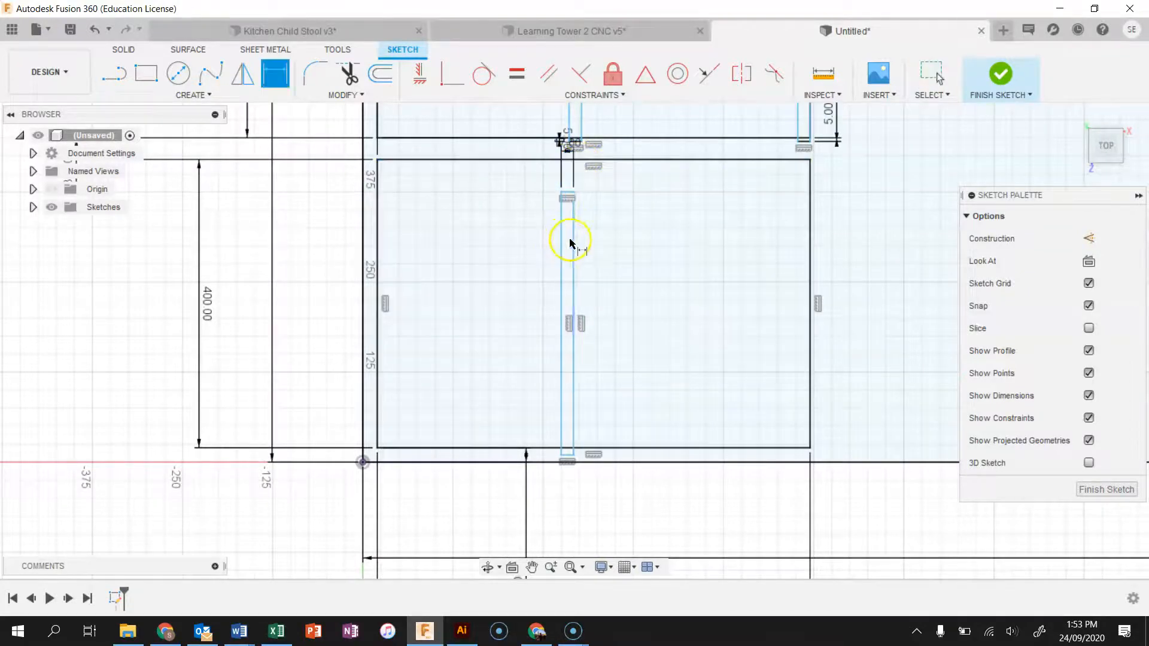
scroll(566, 194, "up", 3)
left_click(569, 191)
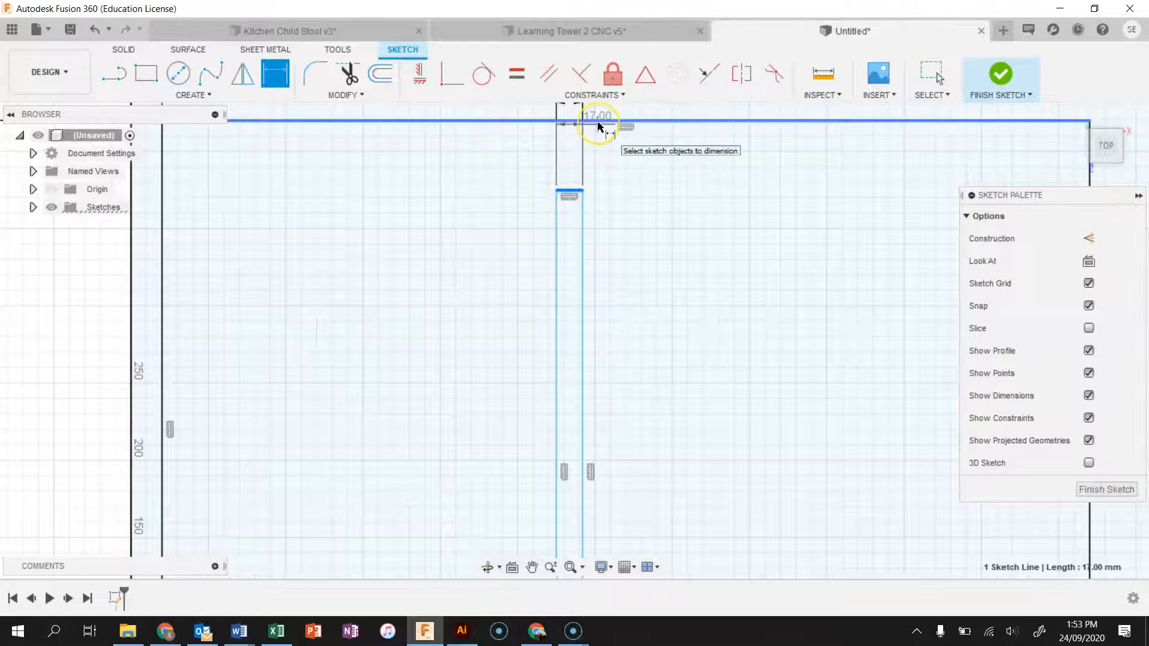
key("Escape")
- Dimension the new strip's lower overhang beyond the lower rectangle's bottom edge as 5 mm
scroll(595, 308, "up", 3)
scroll(608, 317, "down", 5)
scroll(590, 492, "down", 3)
scroll(603, 464, "up", 6)
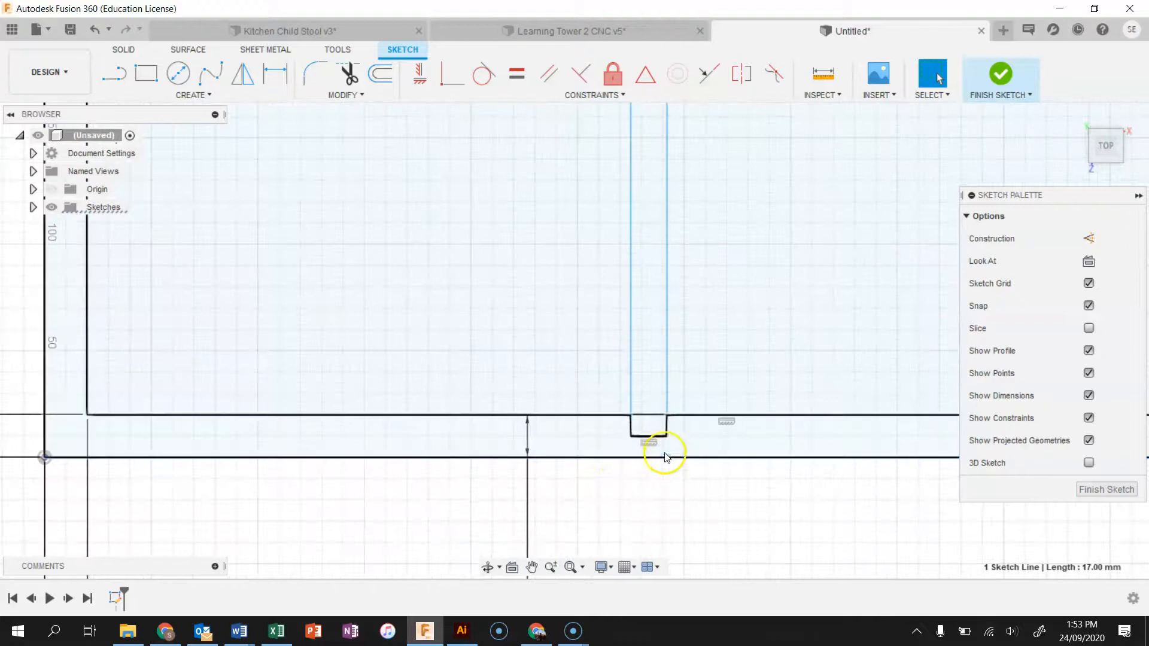
key("d")
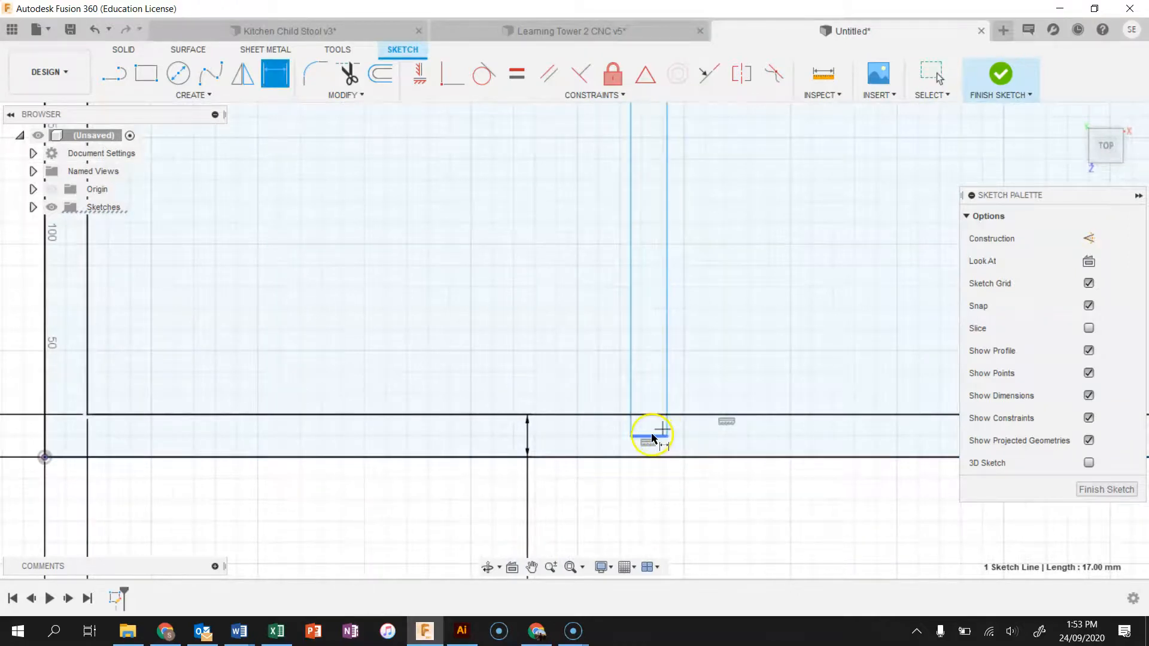
left_click(696, 414)
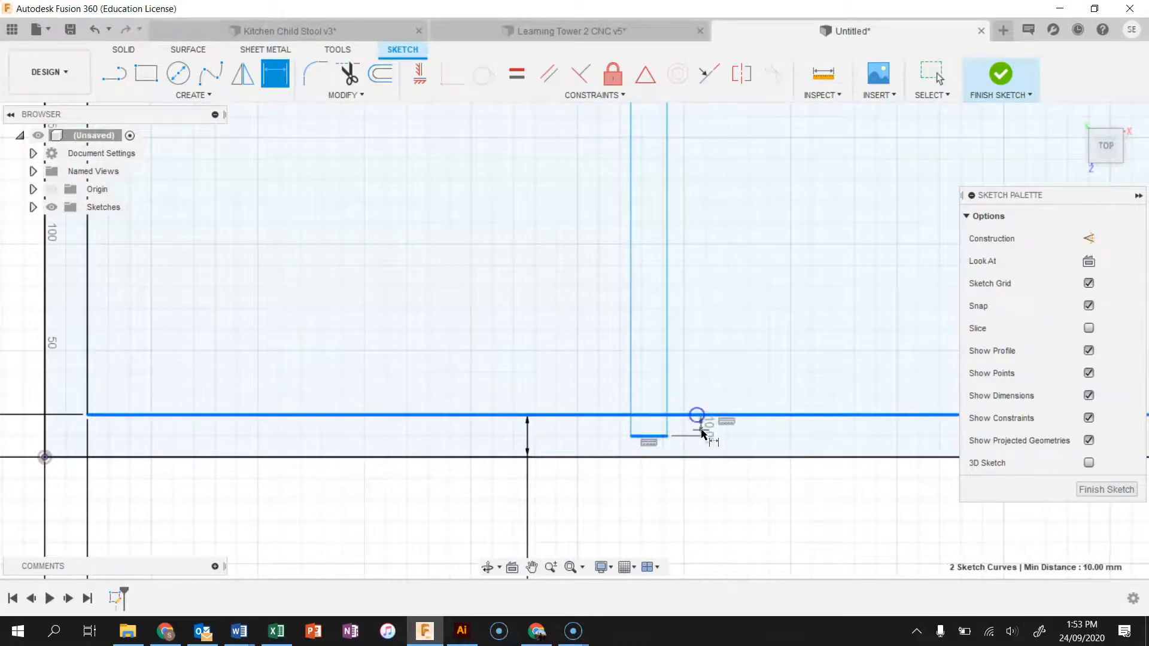
left_click(704, 435)
key("Return")
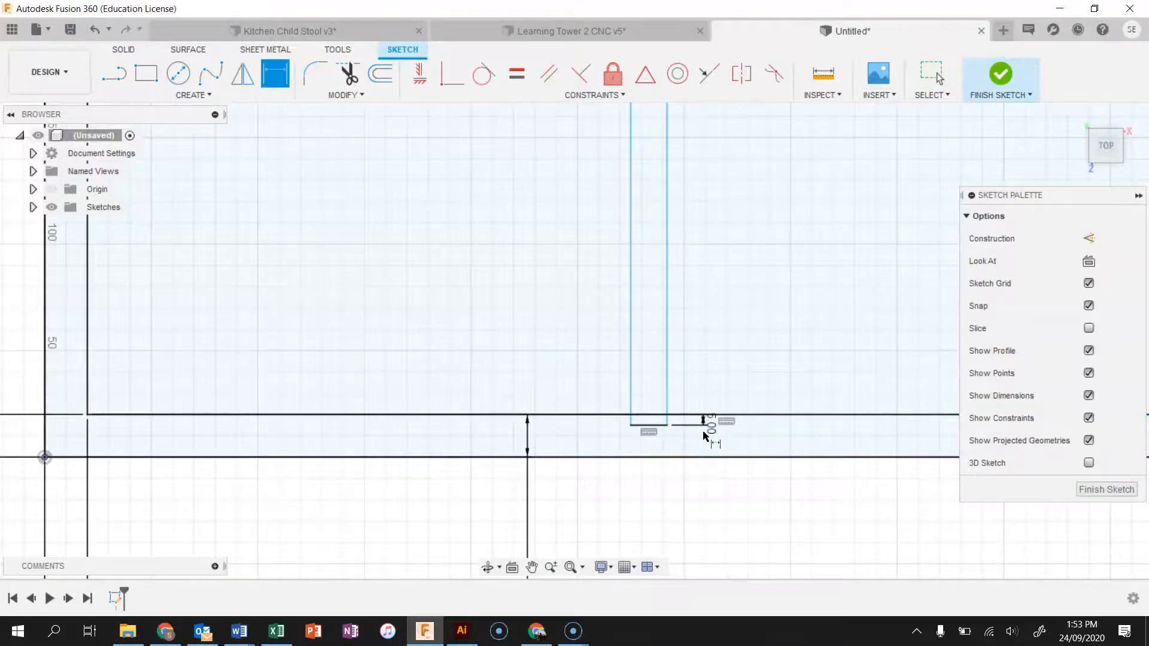
- Dimension the distance from the lower rectangle's top edge down to the strip's upper end as 20 mm
scroll(697, 385, "down", 5)
scroll(707, 226, "up", 4)
left_click(675, 348)
left_click(670, 261)
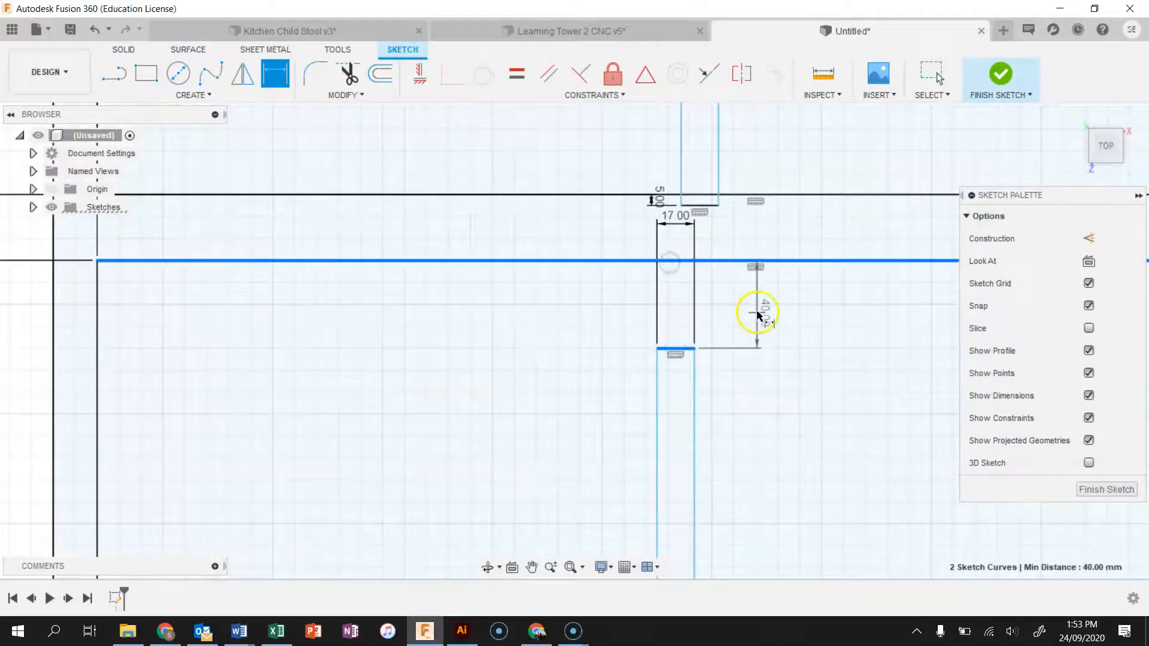
left_click(757, 311)
type("20")
key("Return")
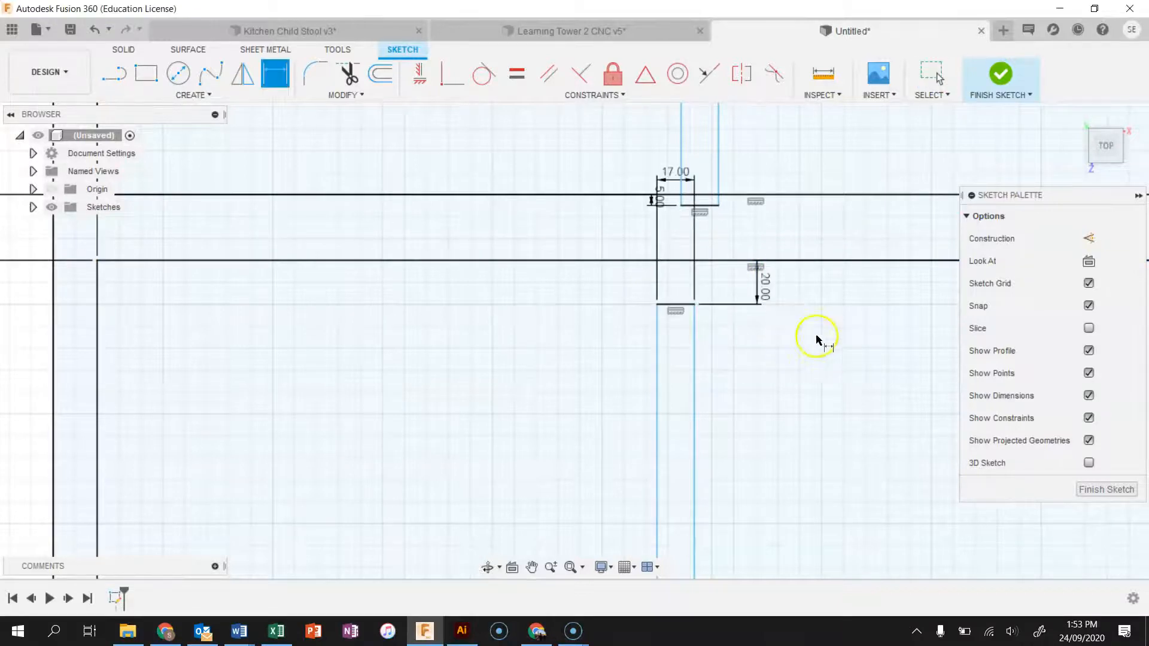
scroll(815, 336, "down", 4)
scroll(898, 509, "up", 3)
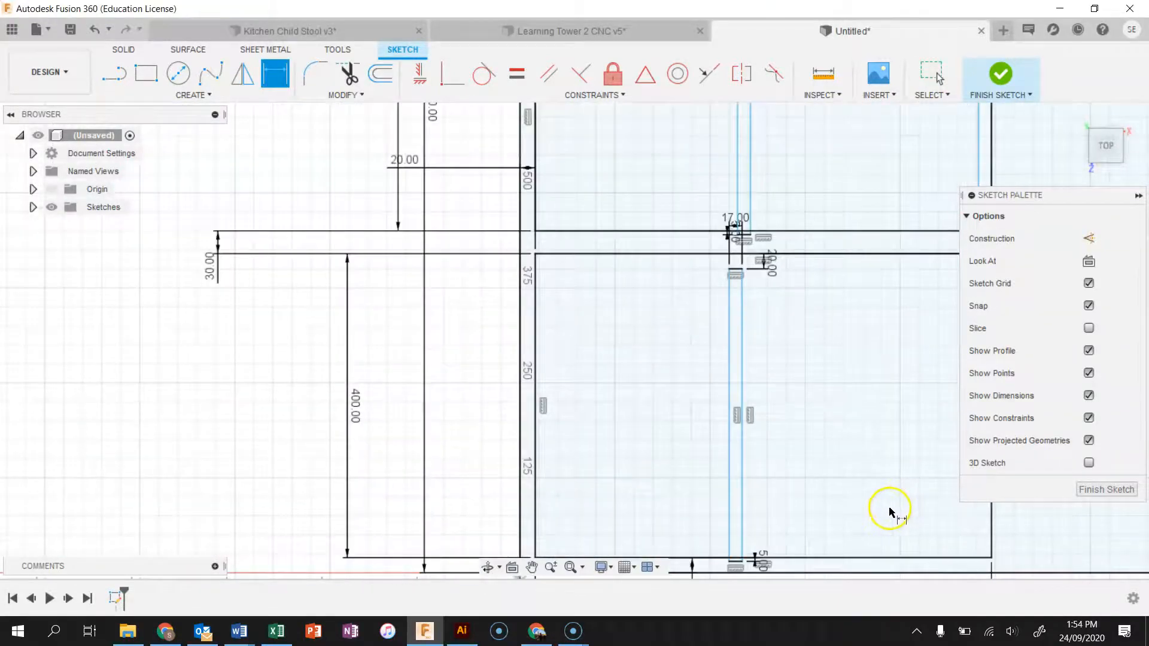
key("Escape")
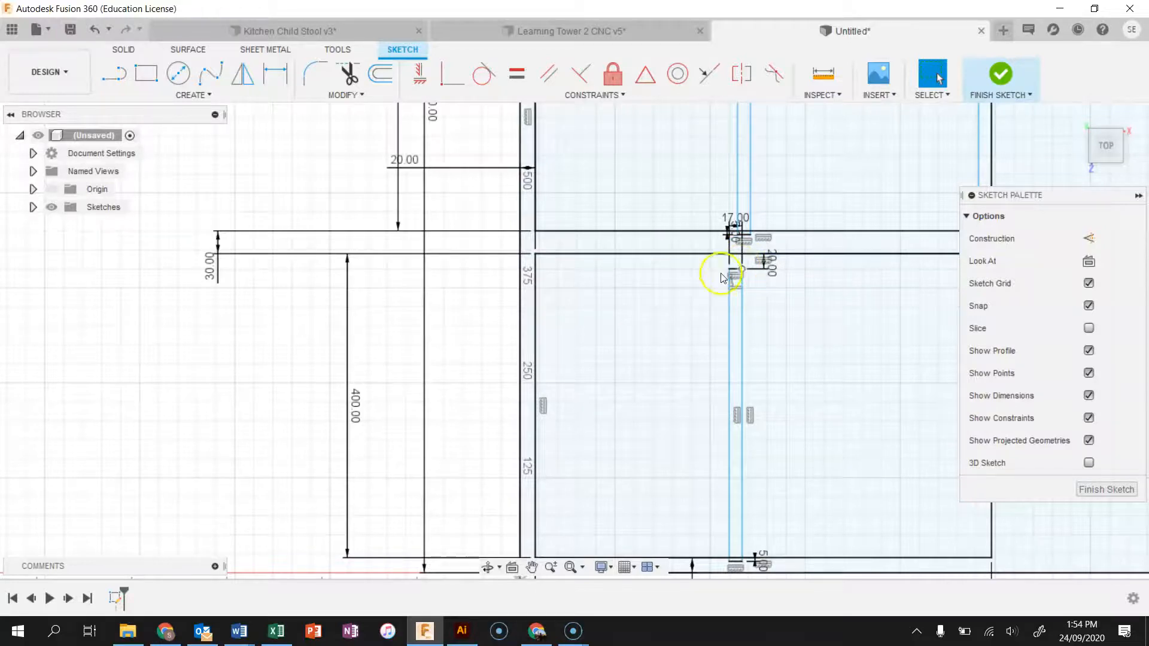
left_click(21, 616)
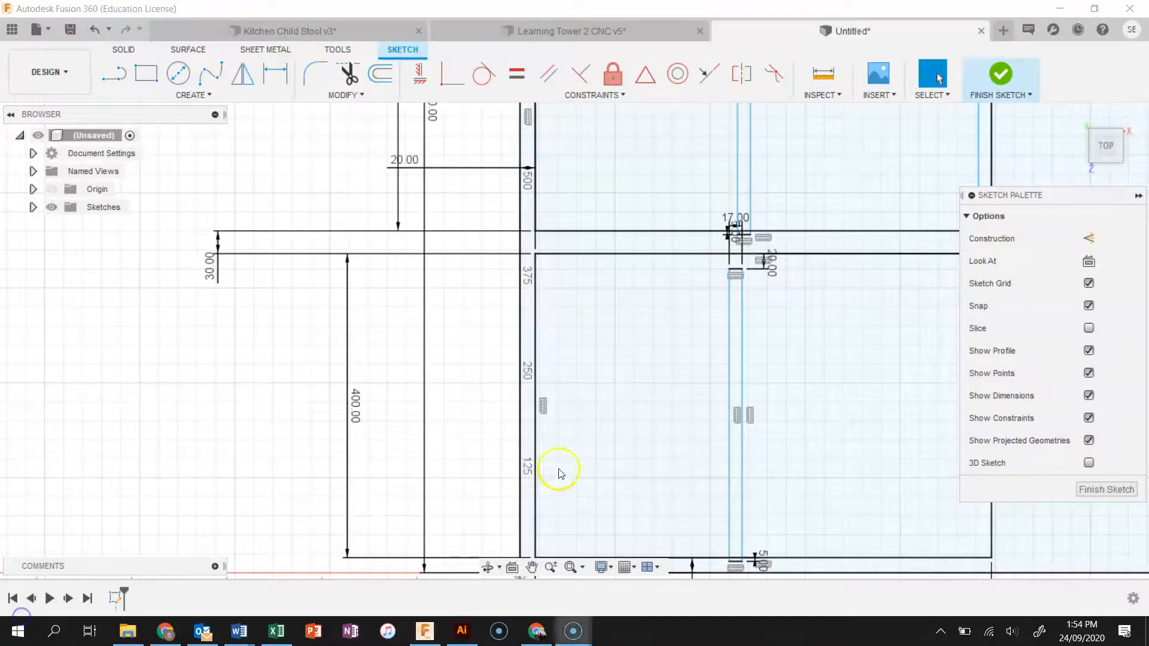
scroll(508, 487, "down", 3)
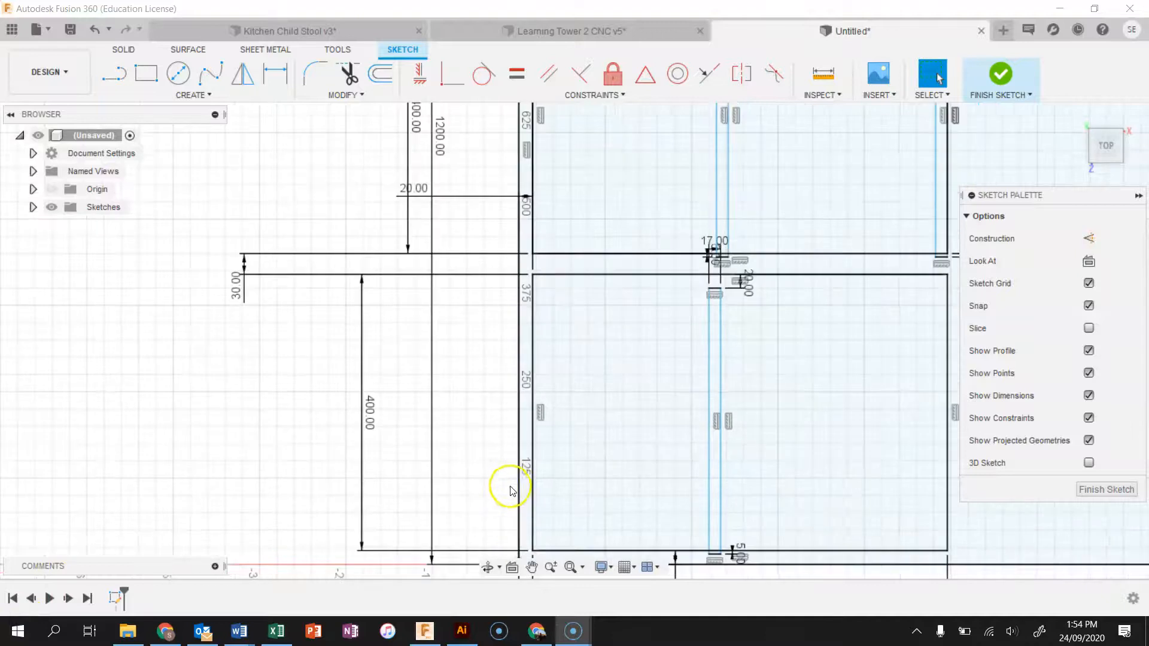
scroll(874, 539, "up", 2)
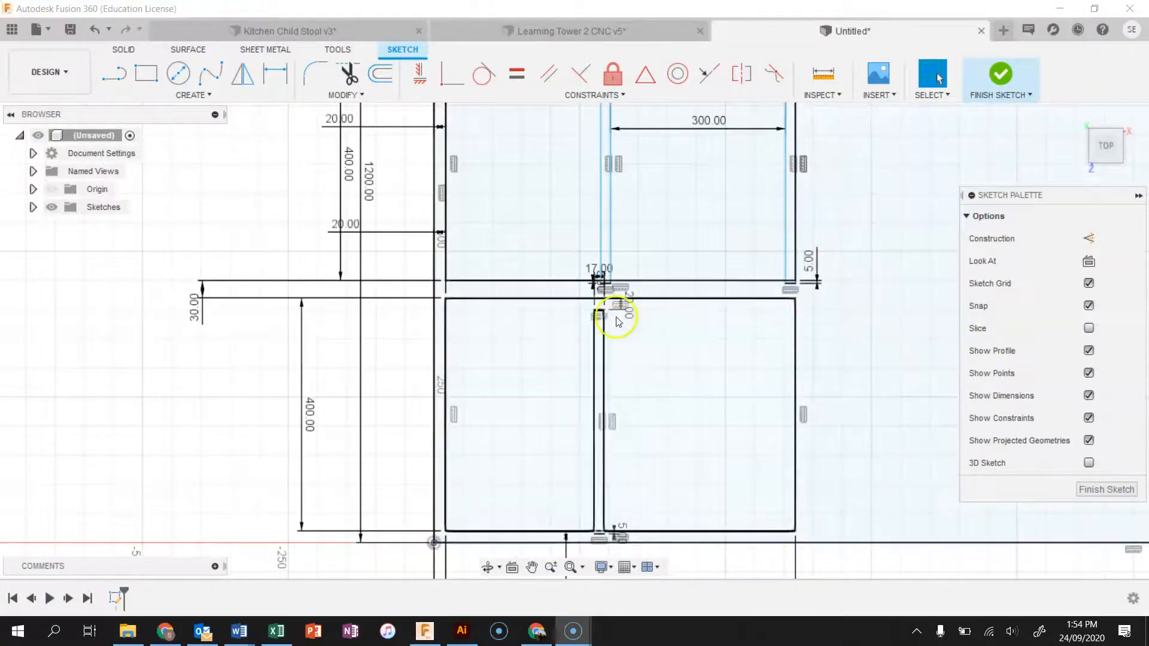
- Try to draw a vertical line along the lower rectangle's right edge from its upper to its lower corner
left_click(113, 74)
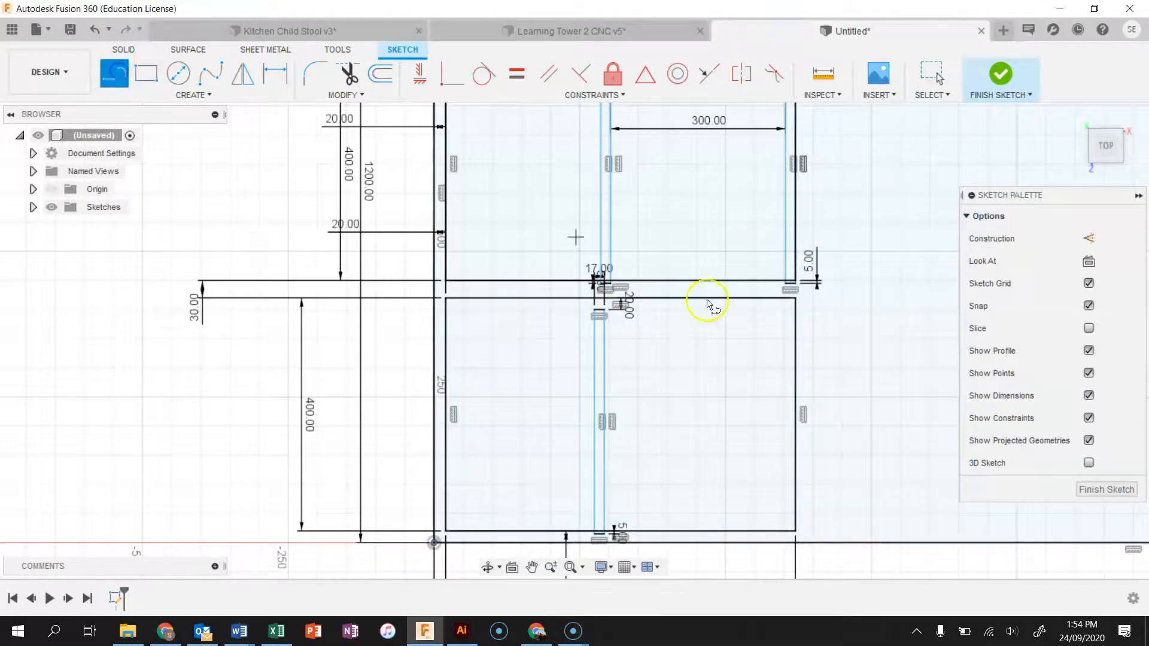
left_click(798, 297)
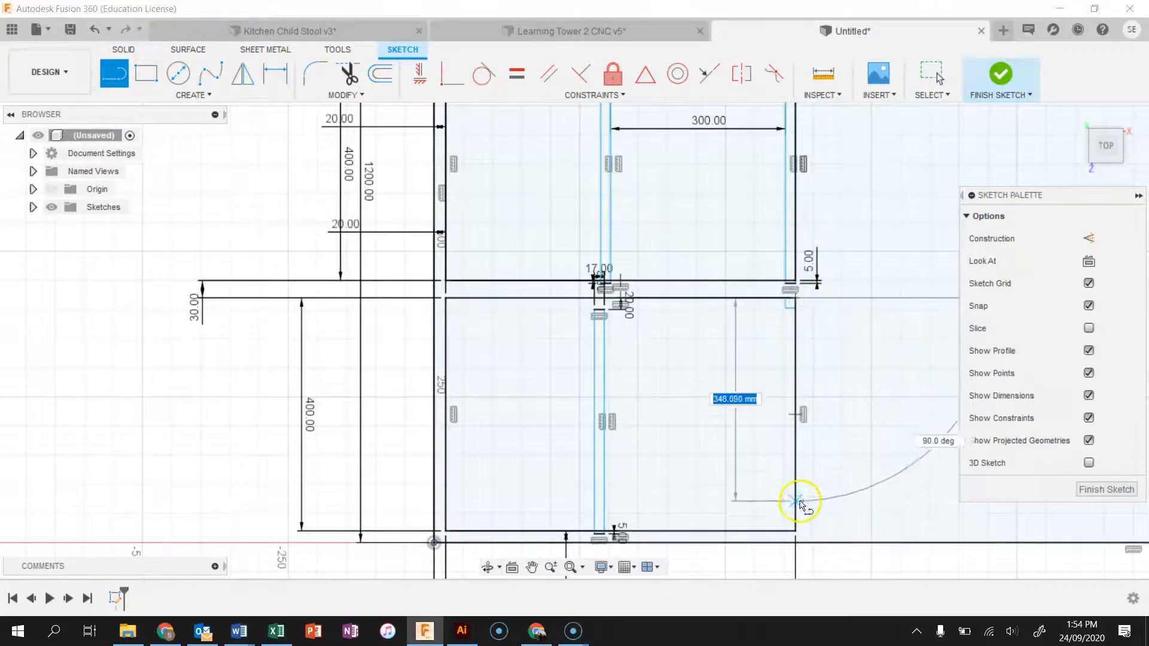
left_click(794, 531)
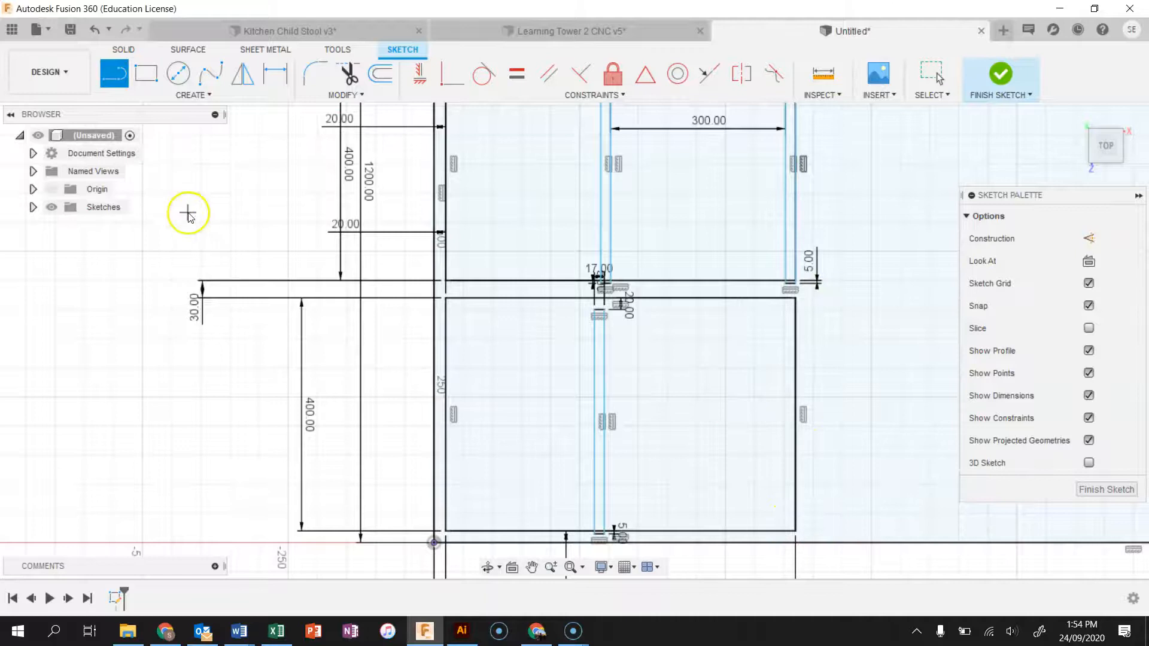
key("Escape")
left_click(795, 371)
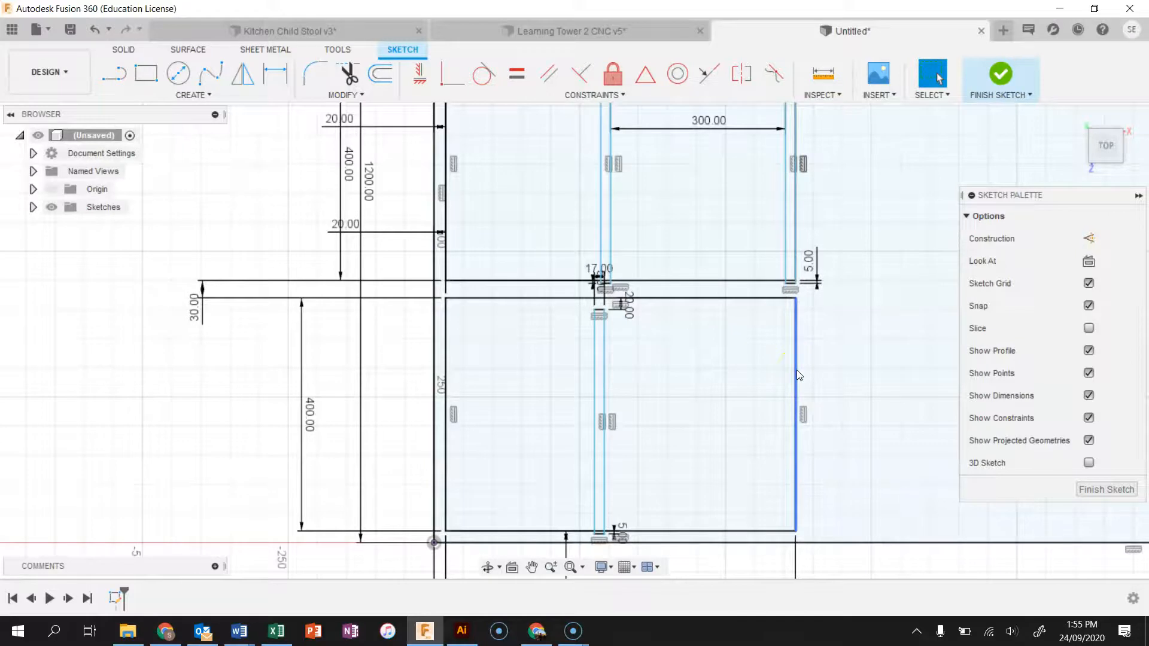
left_click(774, 357)
- Draw a 350 mm horizontal line to the right of the lower rectangle, level with its bottom edge
scroll(774, 359, "down", 5)
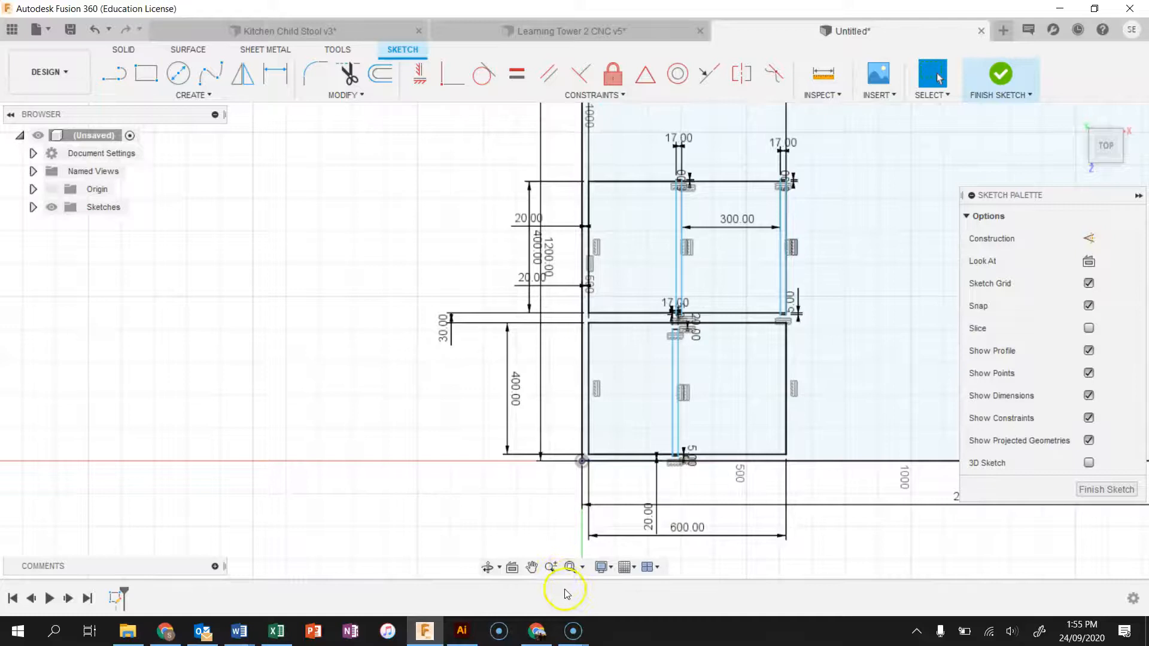
left_click(532, 567)
left_click_drag(672, 423, 440, 402)
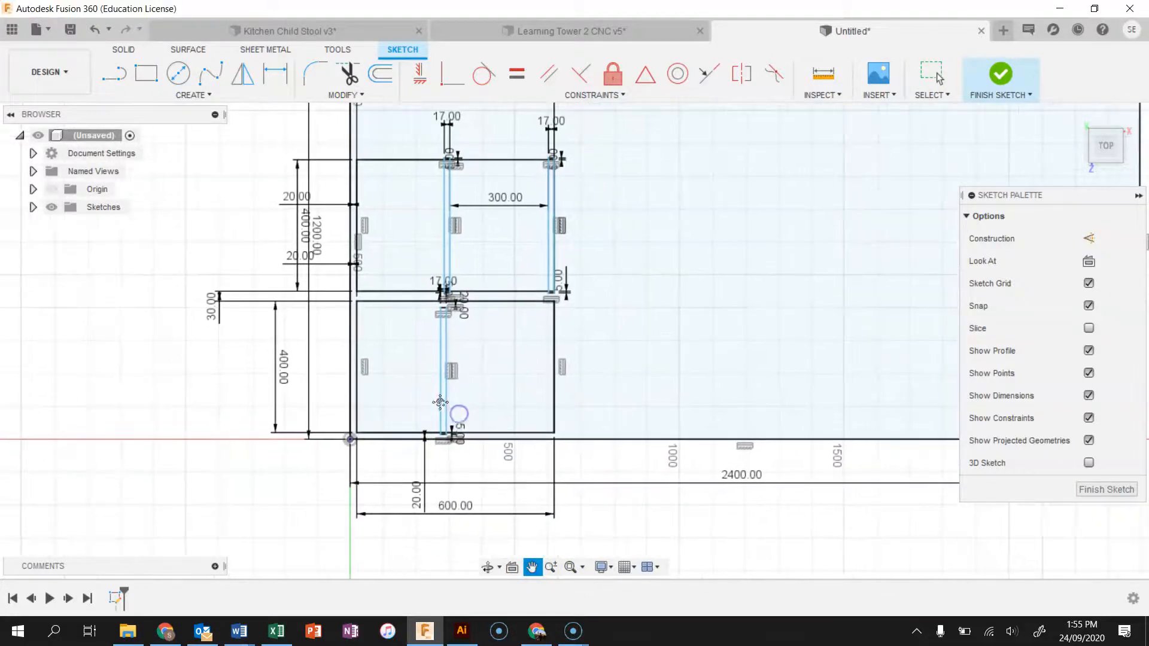
left_click(114, 77)
left_click(449, 427)
left_click(450, 307)
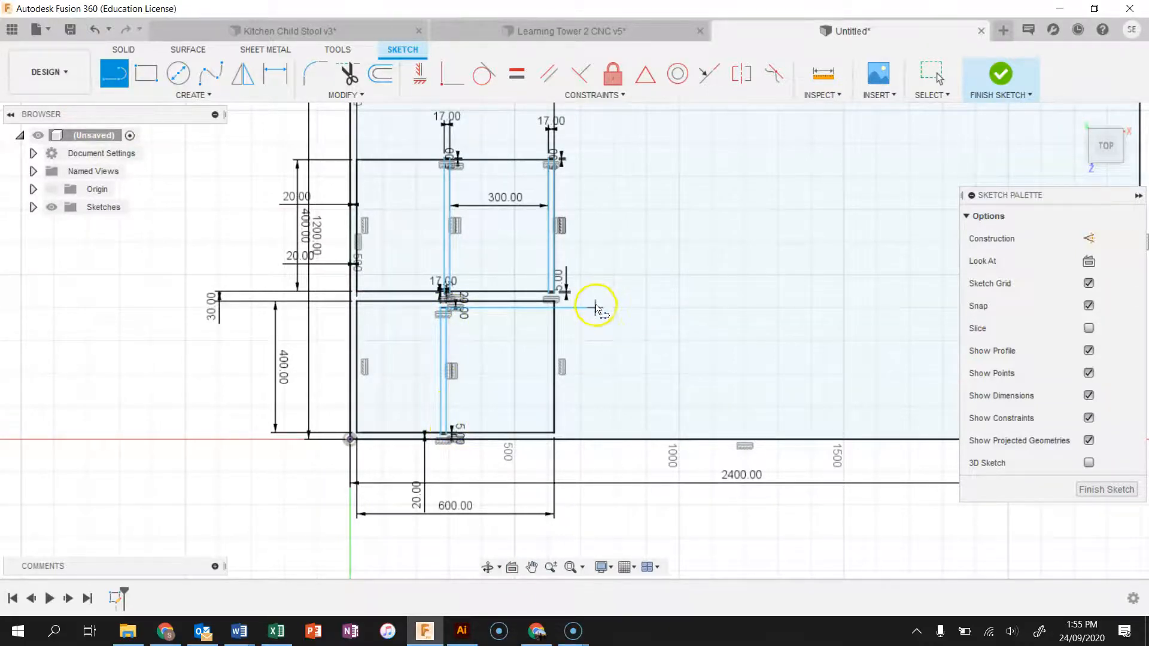
left_click(589, 433)
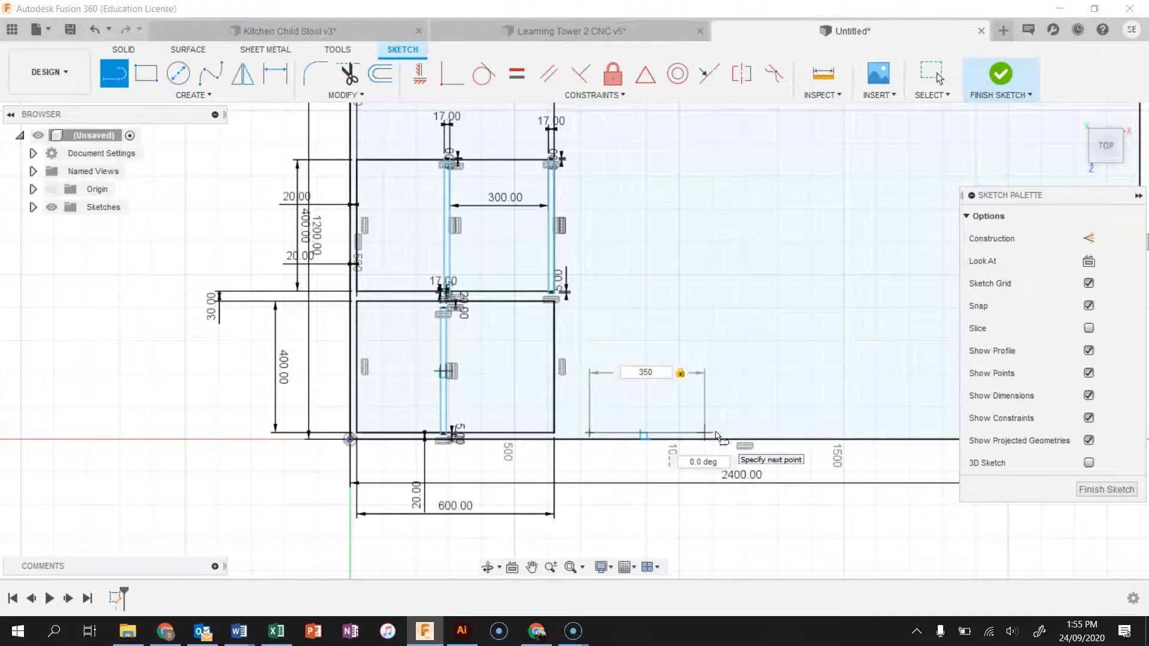
key("Return")
left_click(708, 435)
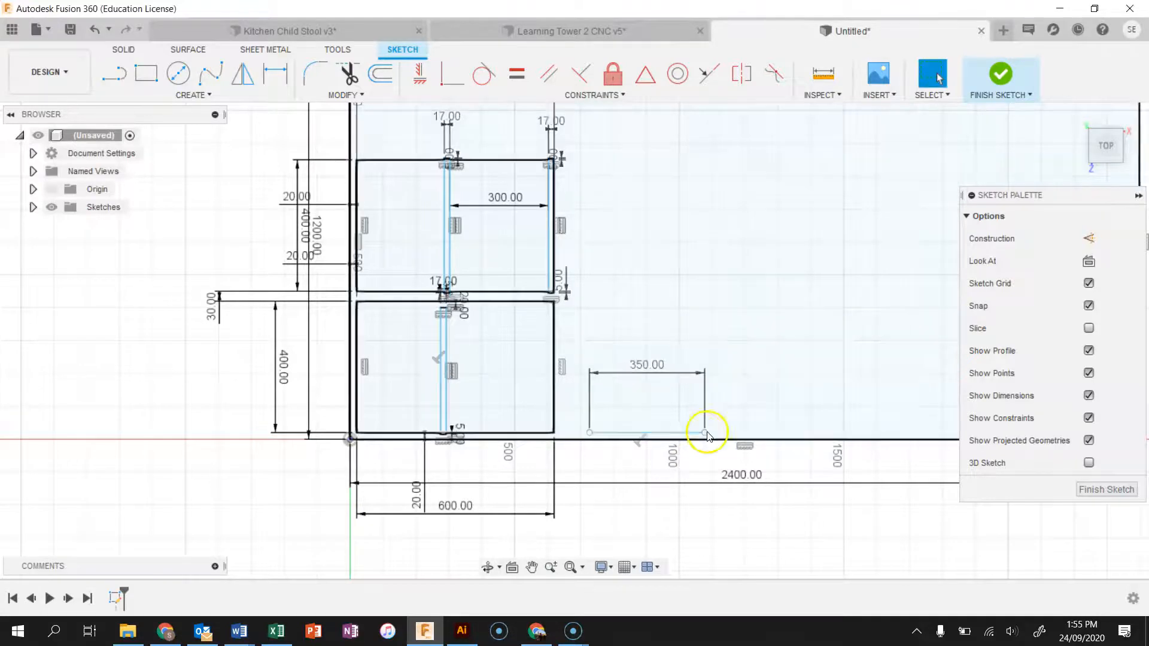
- Draw a 375 mm vertical line upward from each end of the 350 mm base line
left_click(590, 438)
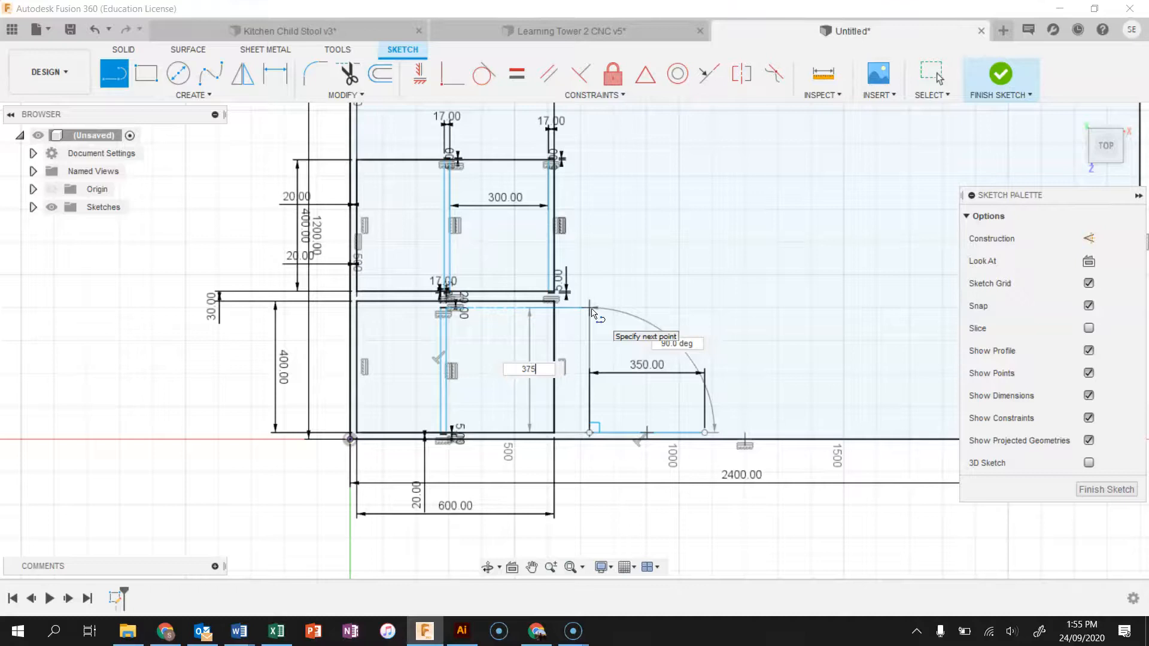
key("Return")
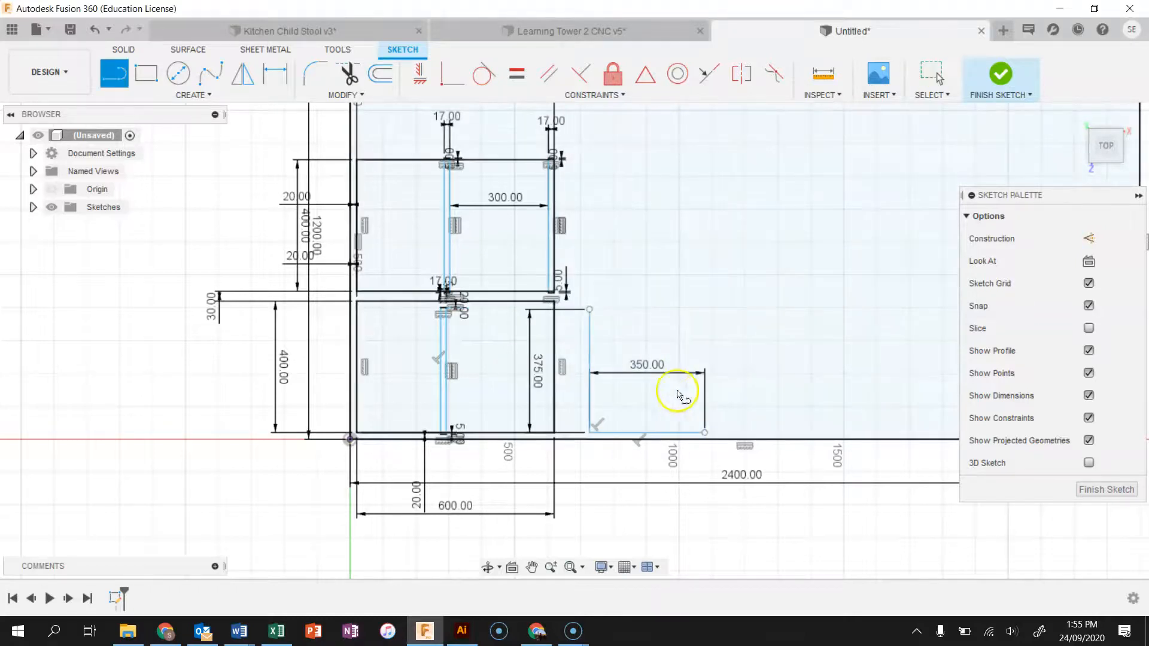
left_click(704, 432)
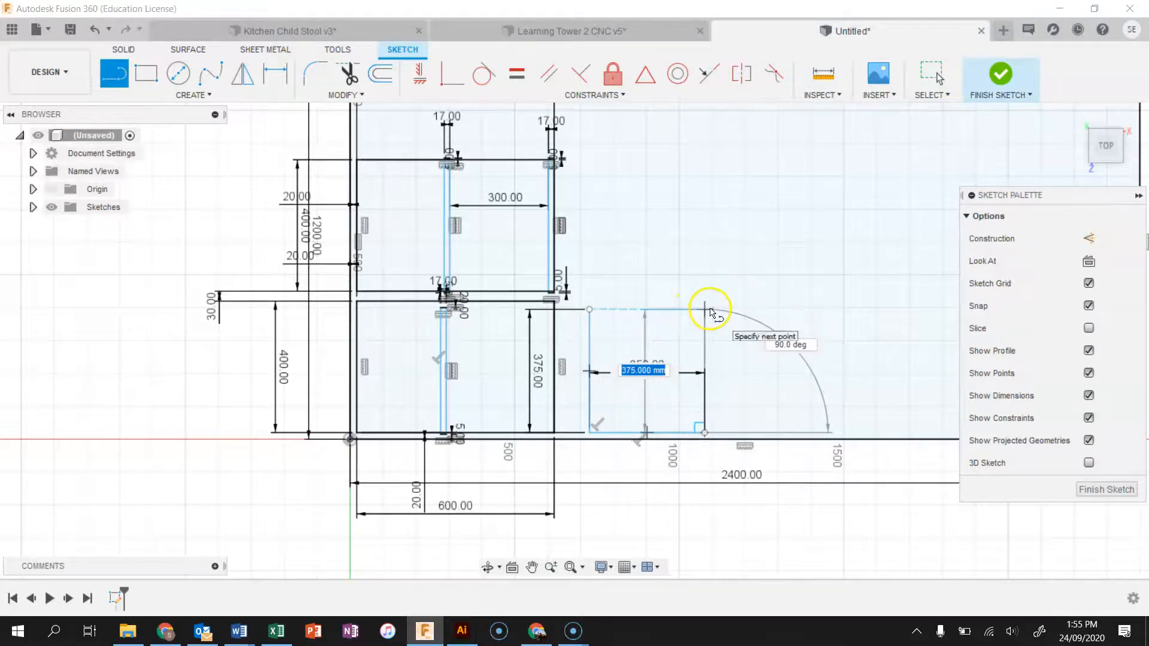
left_click(710, 310)
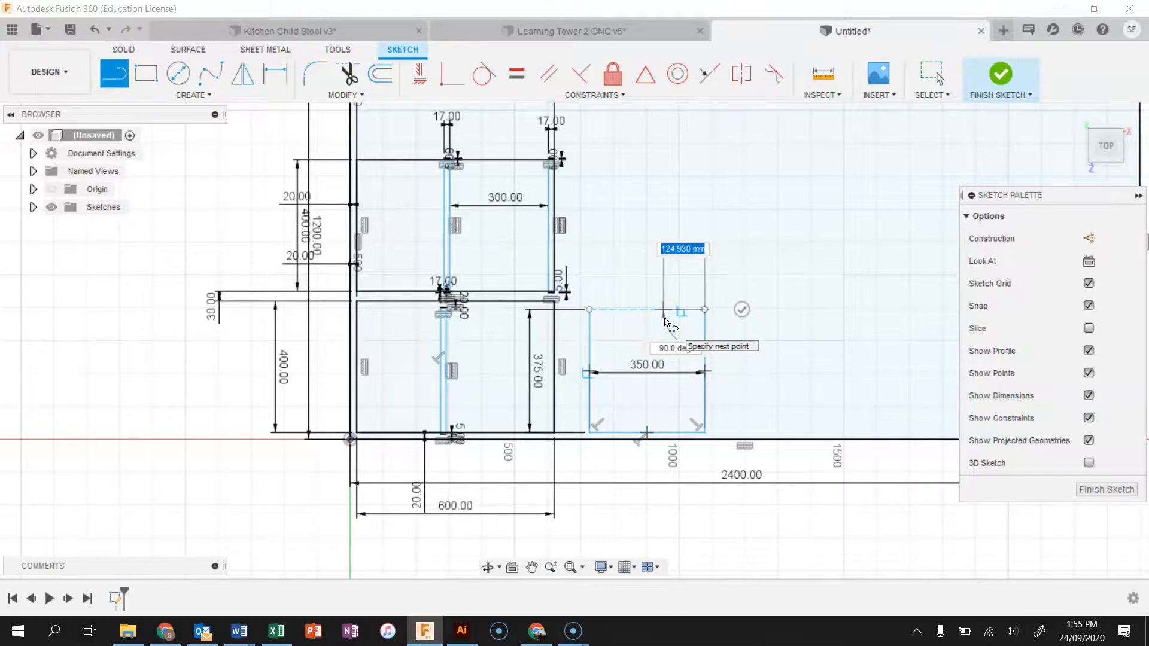
- Draw an 8.5 mm horizontal line inward from the upper end of each 375 mm vertical line
key("Tab")
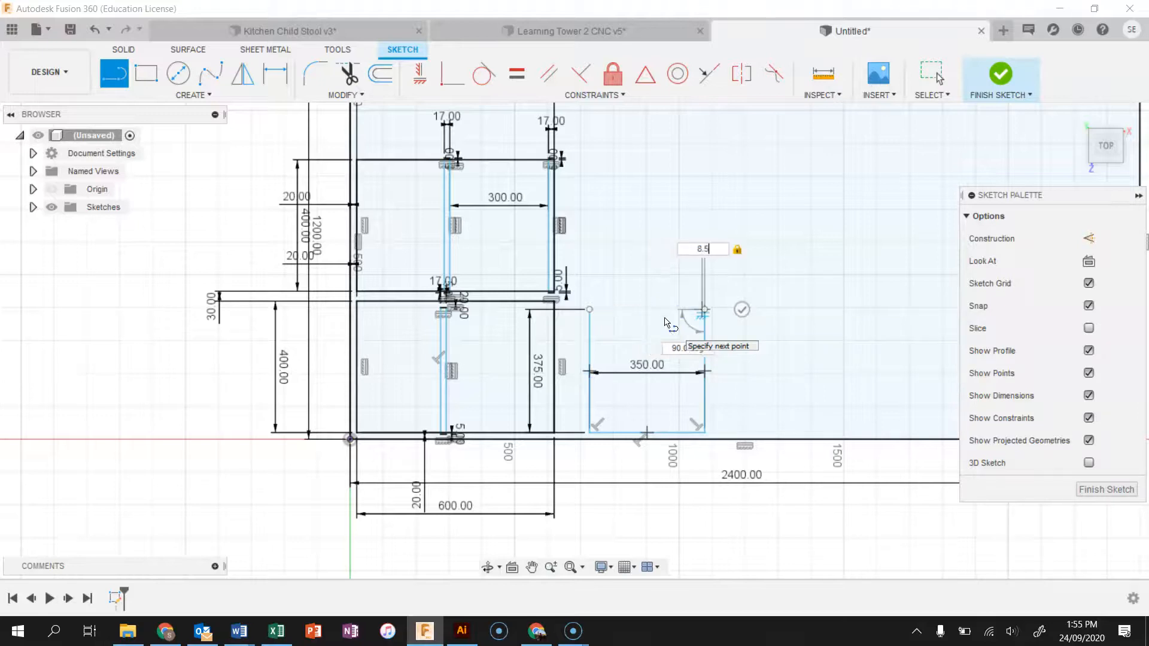
key("Return")
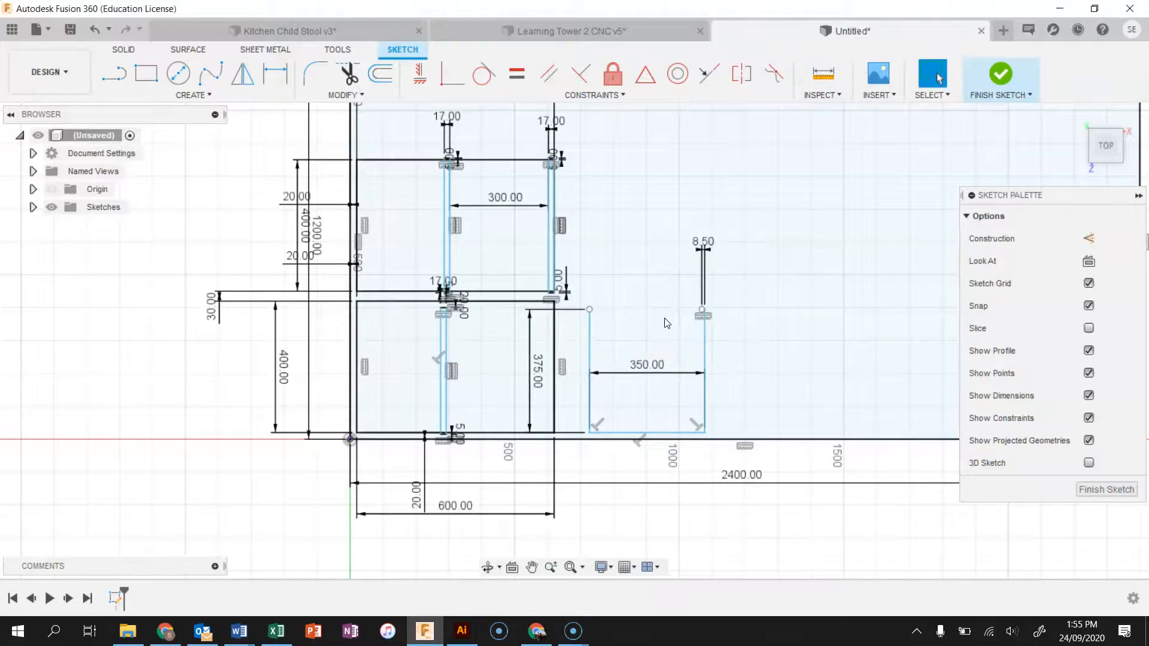
key("l")
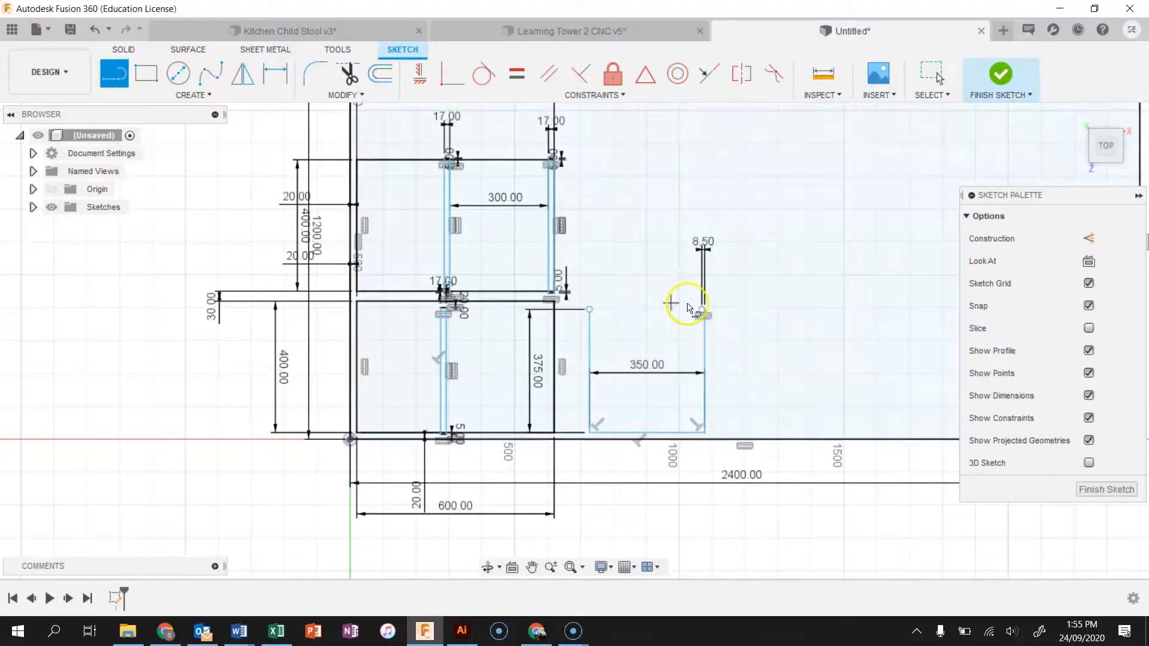
left_click(589, 310)
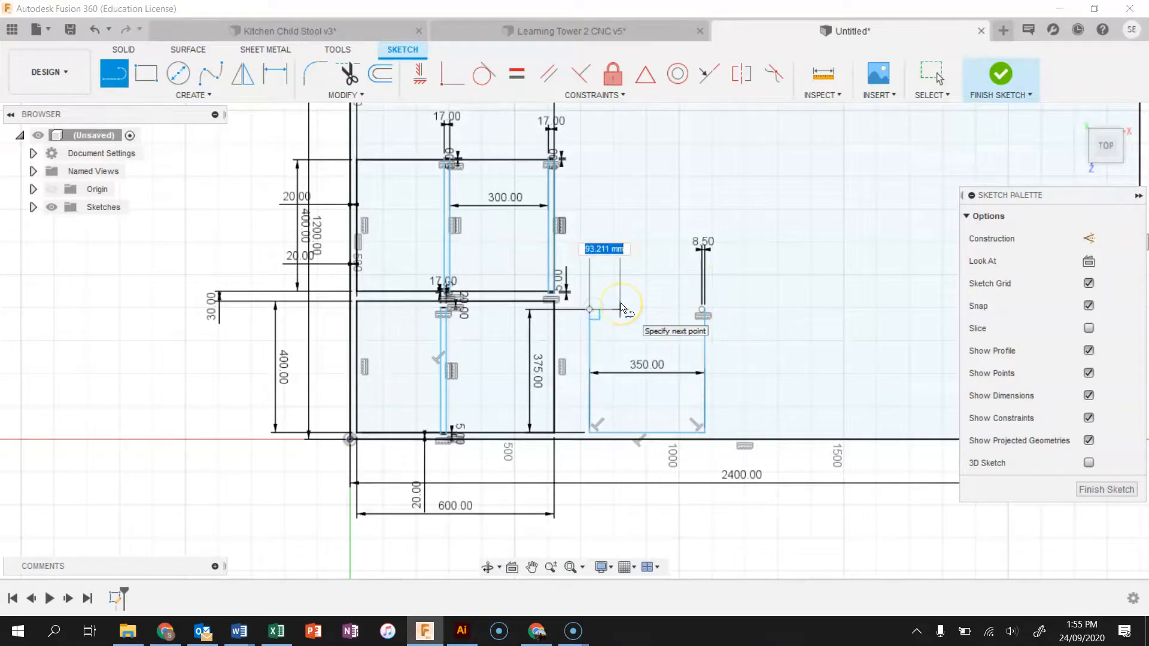
type("8.5")
key("Return")
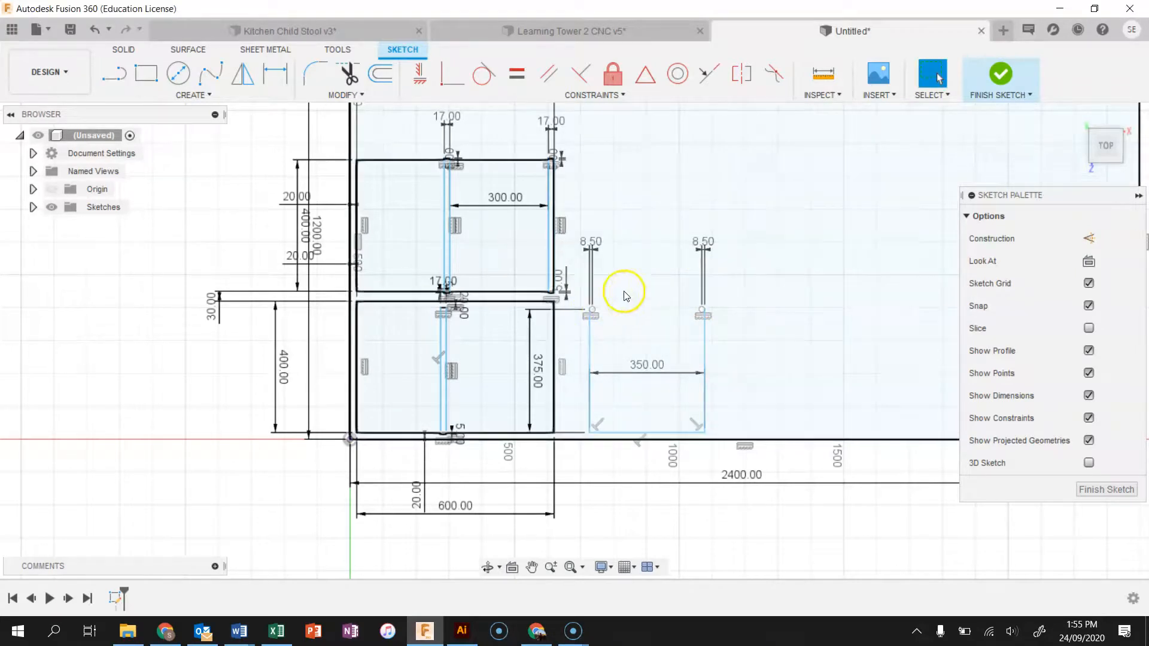
- Close the panel outline with short verticals from both 8.5 mm shoulders and a 333 mm top line level with the lower rectangle's top edge
scroll(598, 306, "up", 3)
key("l")
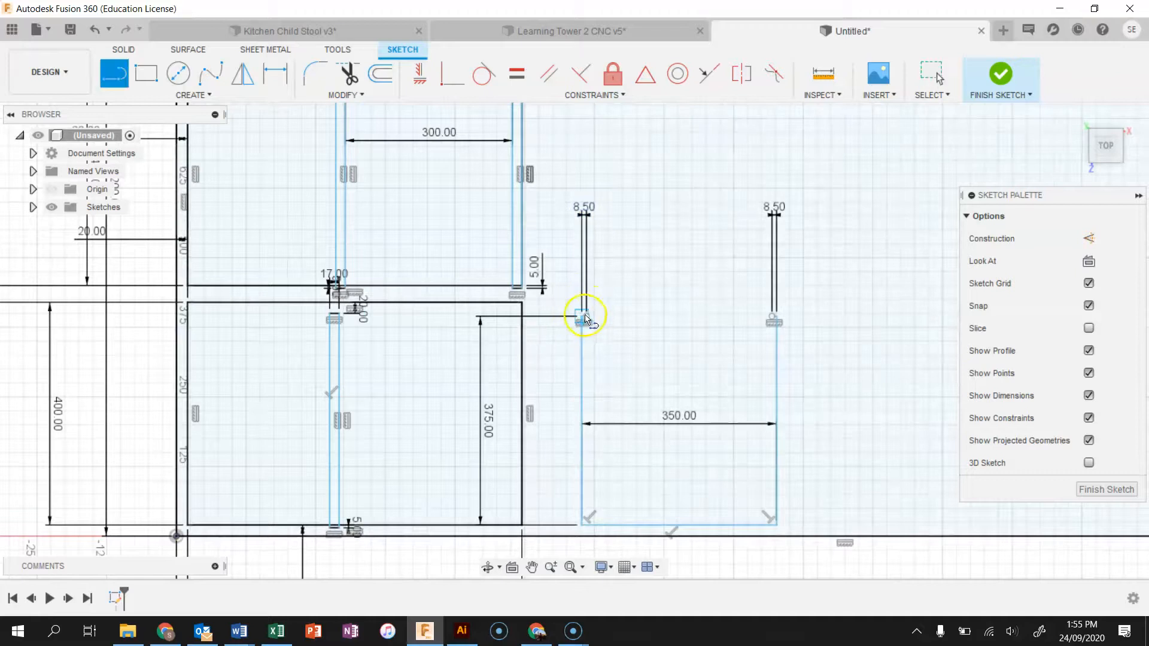
key("Escape")
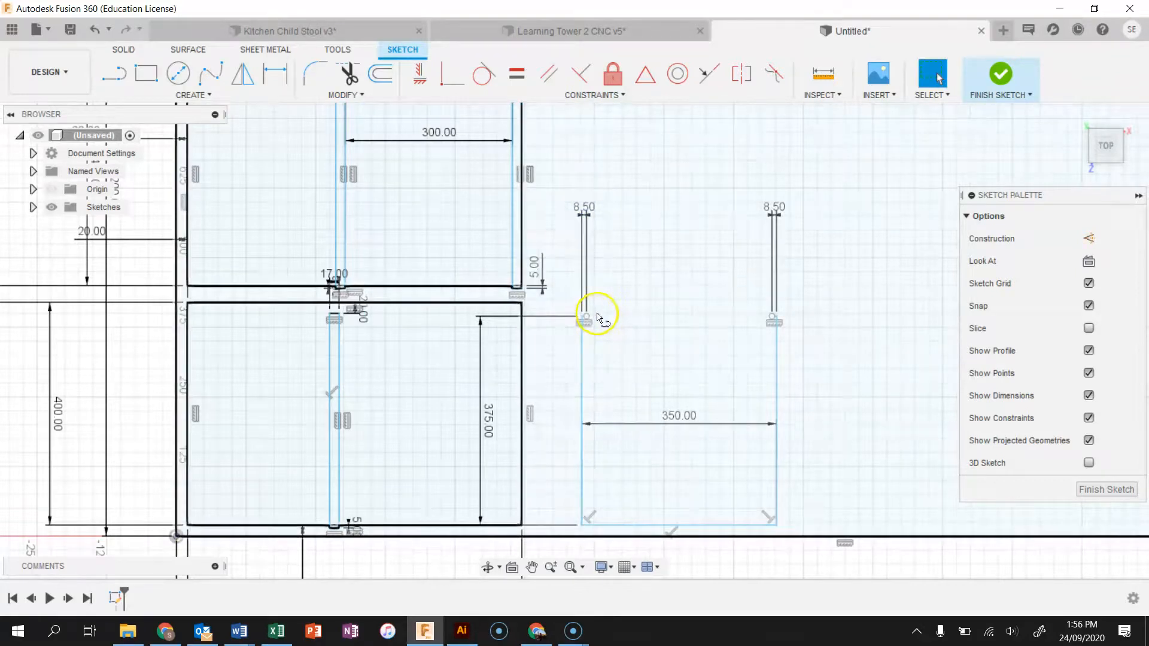
key("l")
left_click(585, 317)
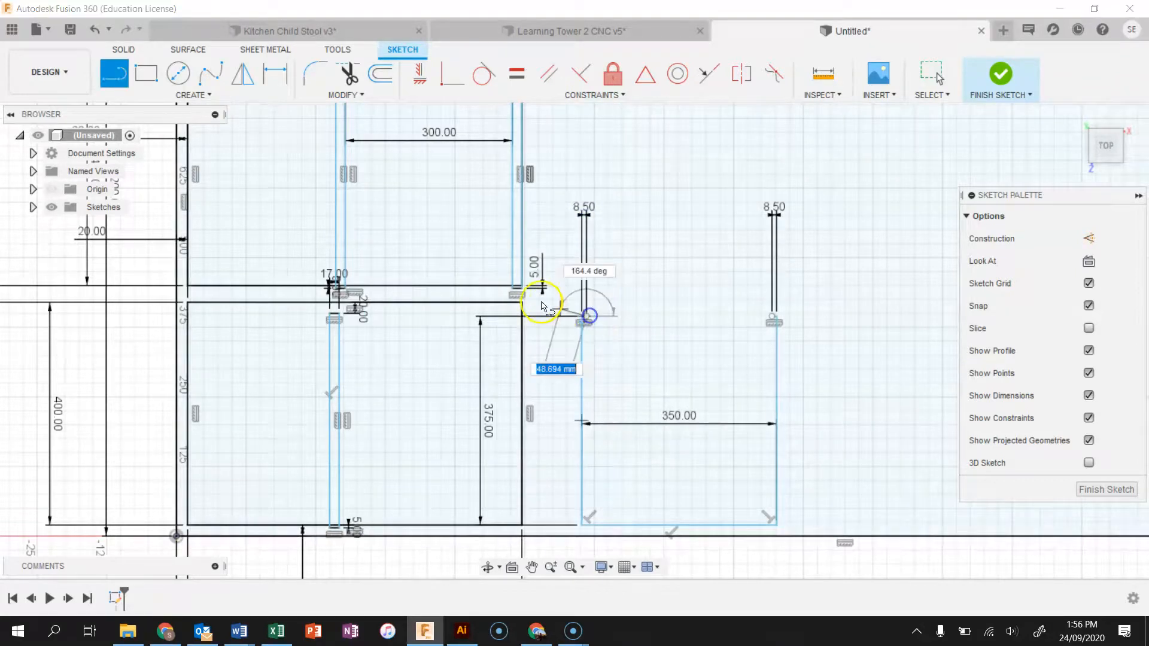
left_click(586, 304)
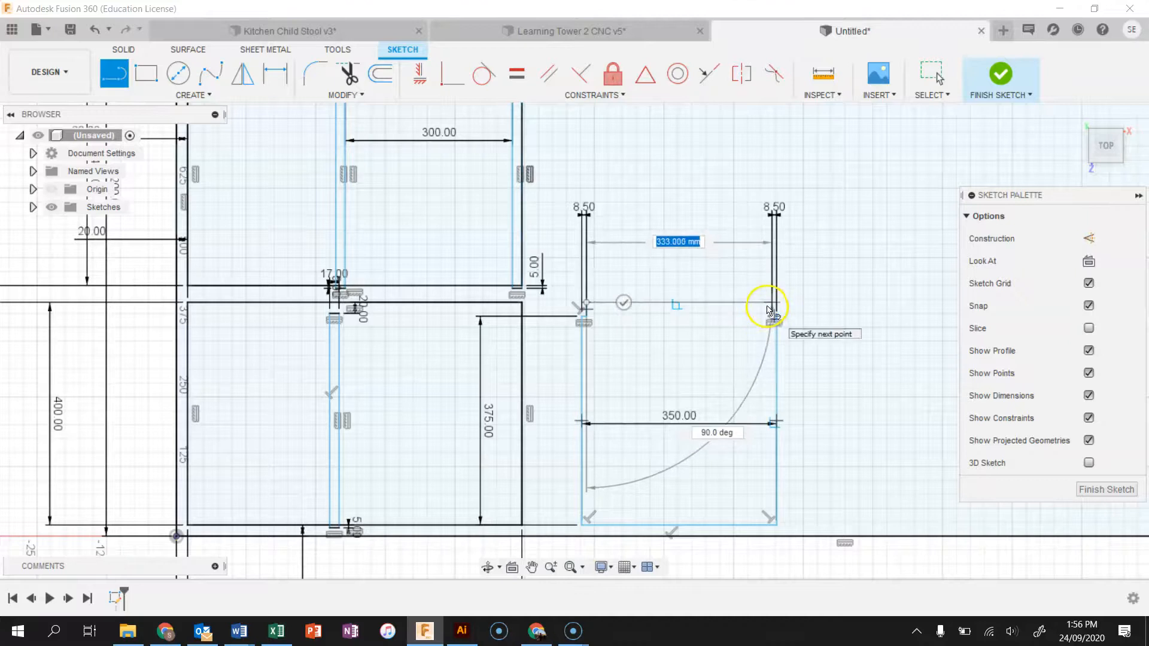
scroll(771, 314, "up", 5)
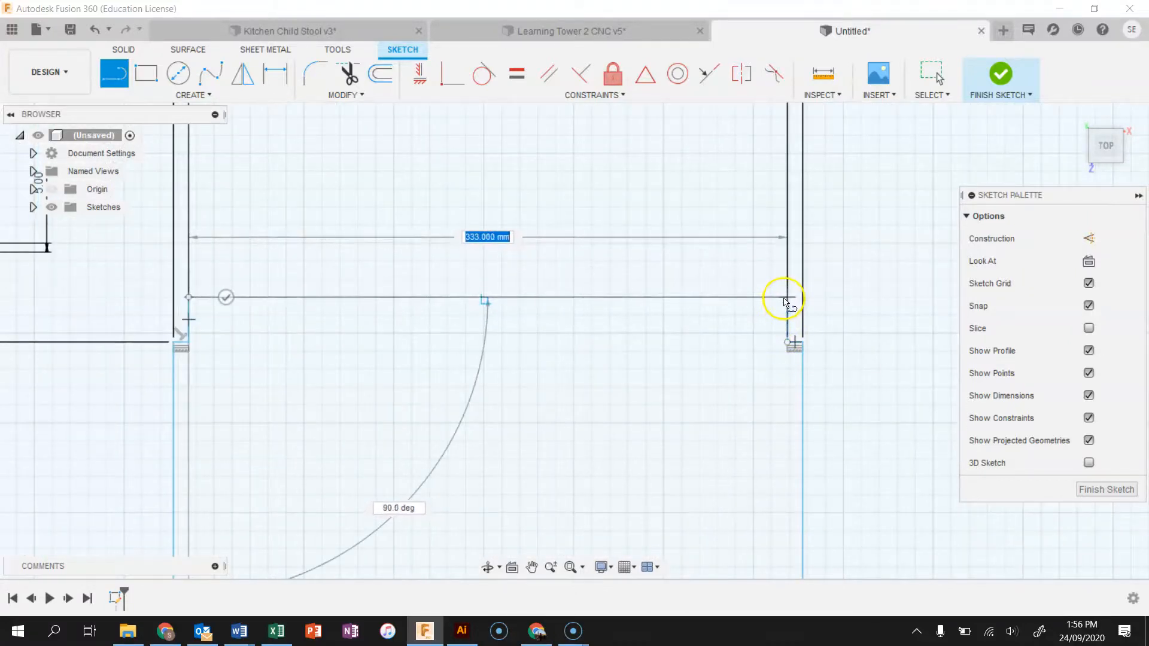
left_click(786, 298)
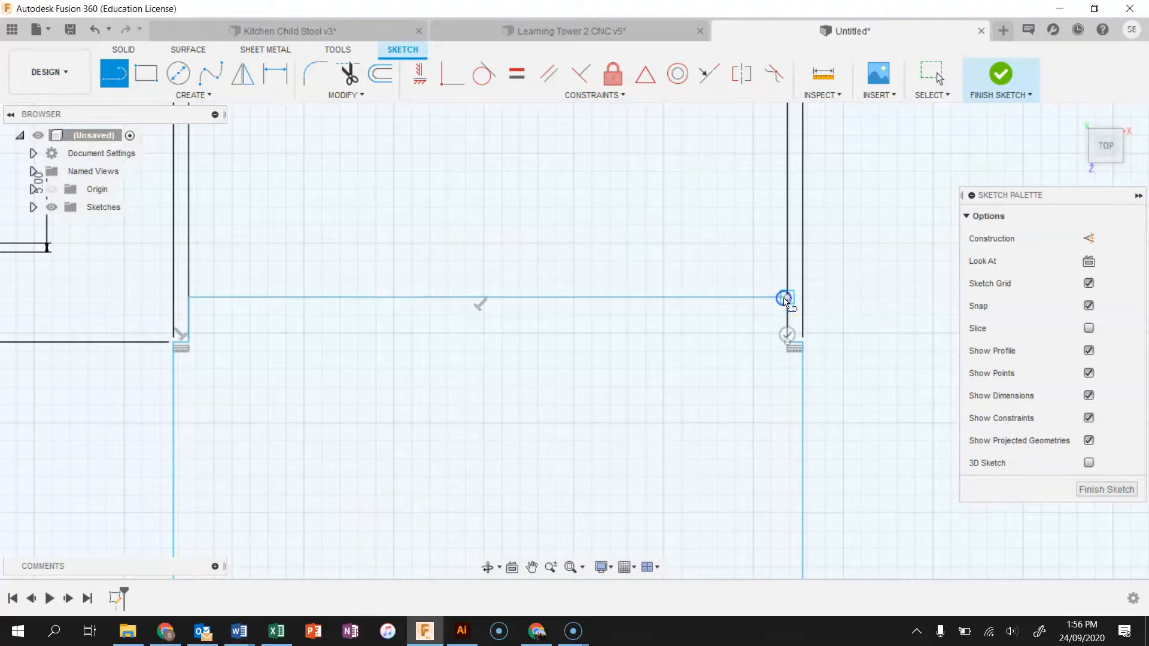
left_click(787, 347)
scroll(753, 392, "down", 5)
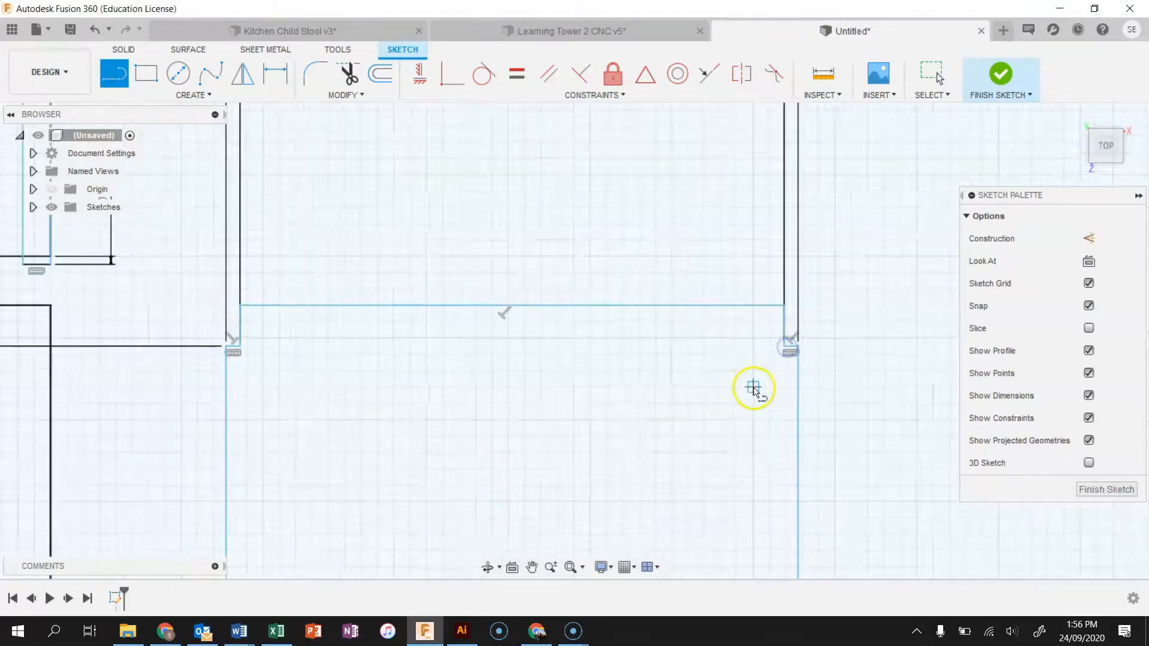
key("Escape")
- Select the new panel's profile and examine its notched upper corners against the joint strips on the two rectangles
left_click(724, 392)
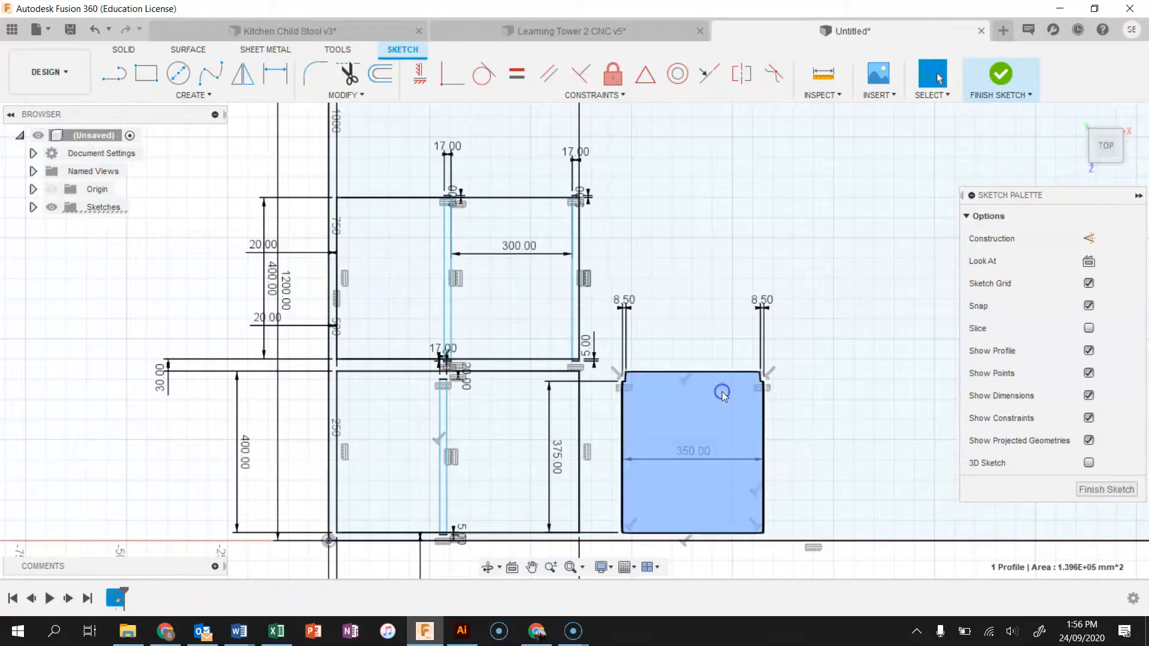
scroll(598, 380, "up", 4)
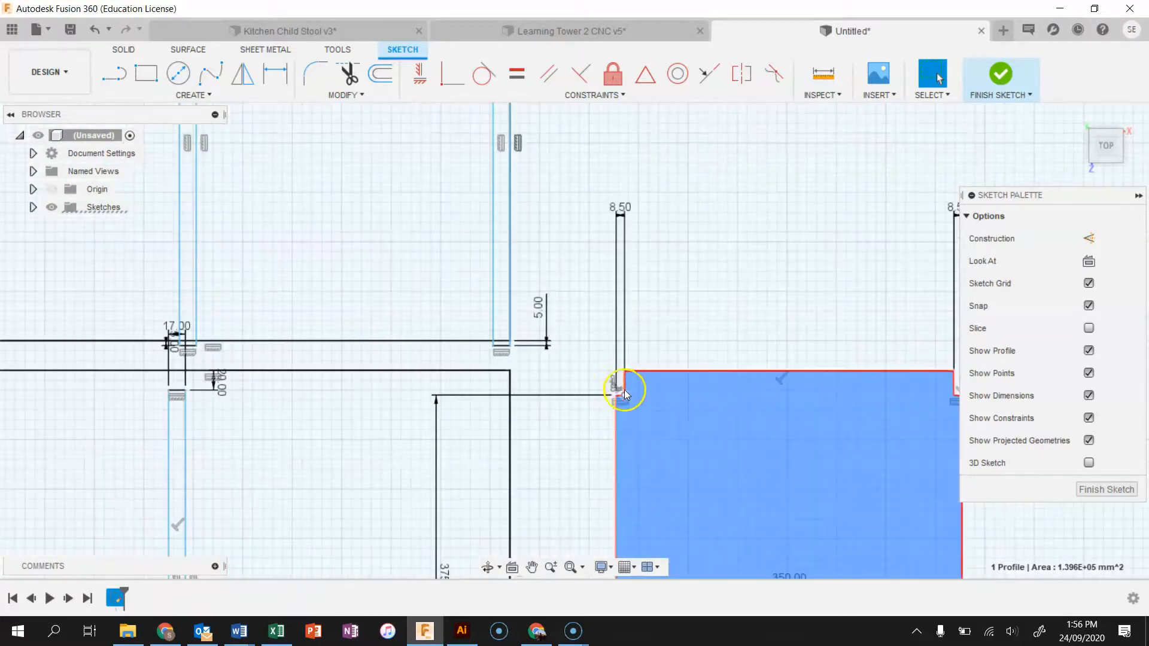
left_click_drag(617, 397, 627, 372)
scroll(623, 394, "down", 5)
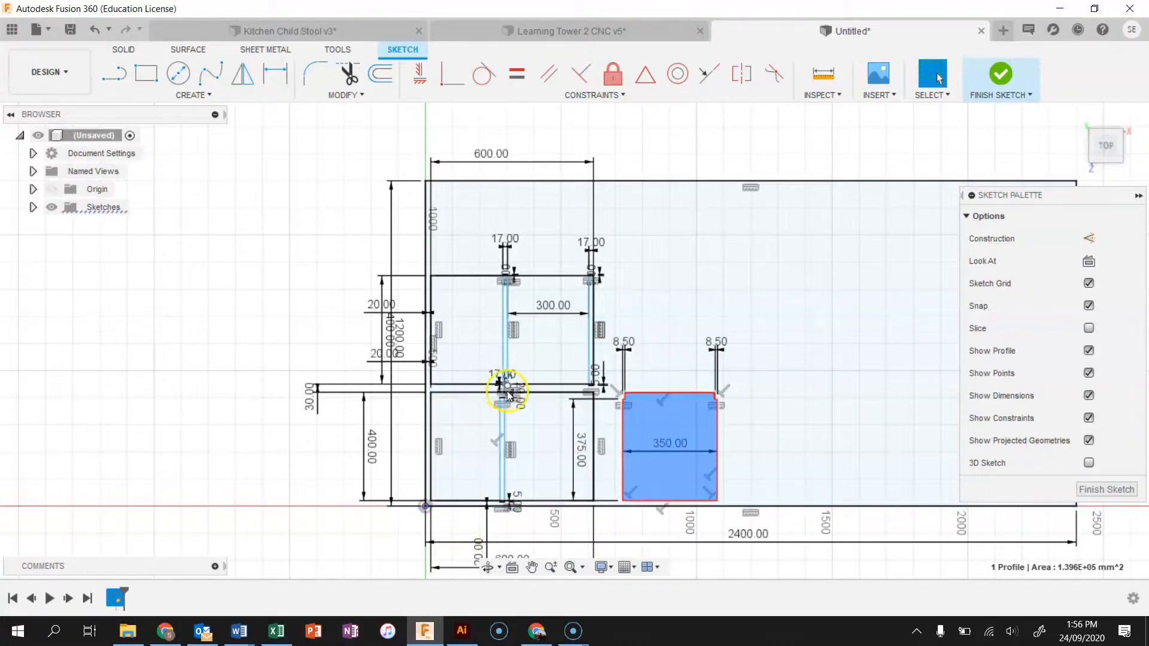
scroll(559, 266, "up", 5)
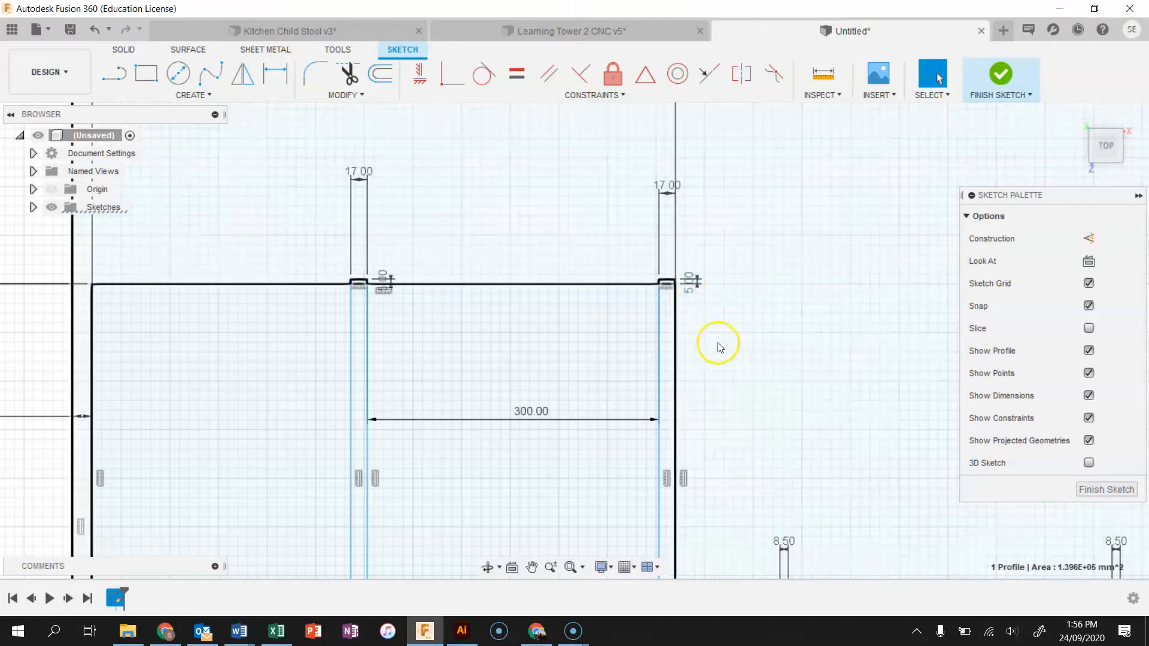
scroll(718, 344, "down", 6)
scroll(772, 461, "up", 6)
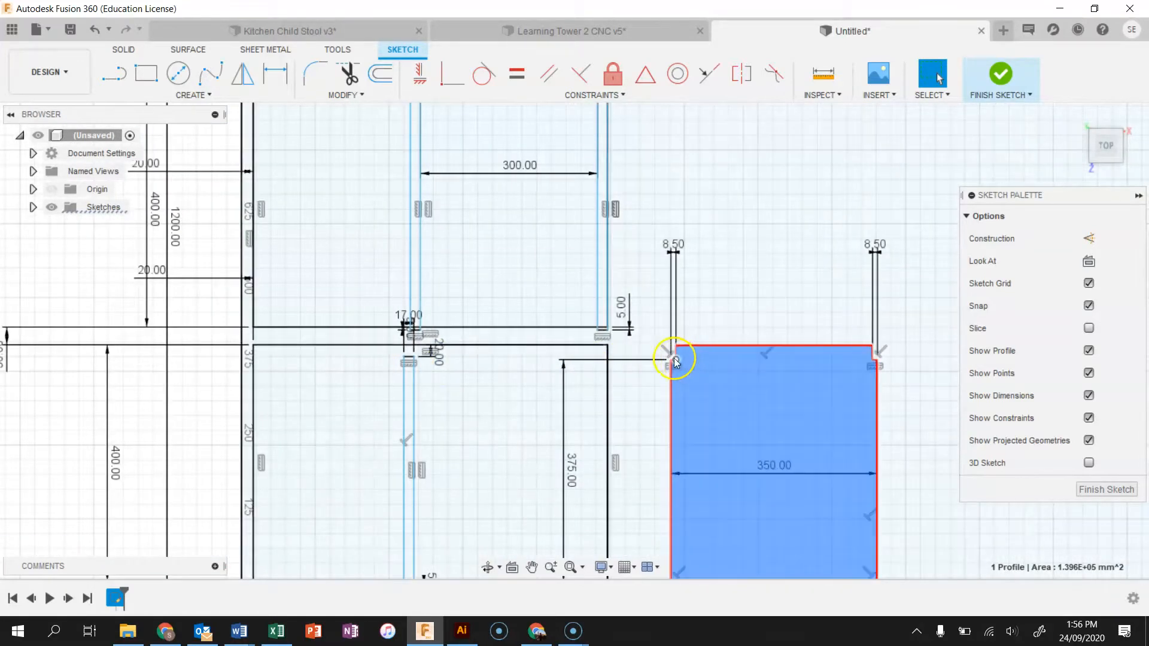
scroll(673, 361, "up", 2)
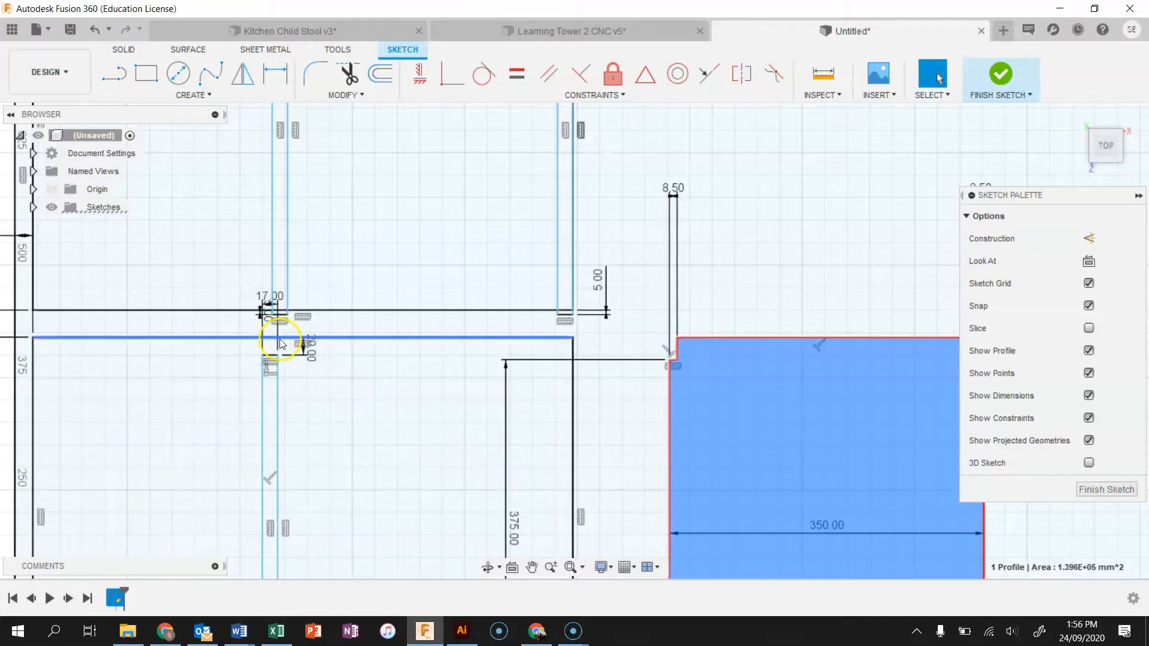
scroll(820, 443, "down", 5)
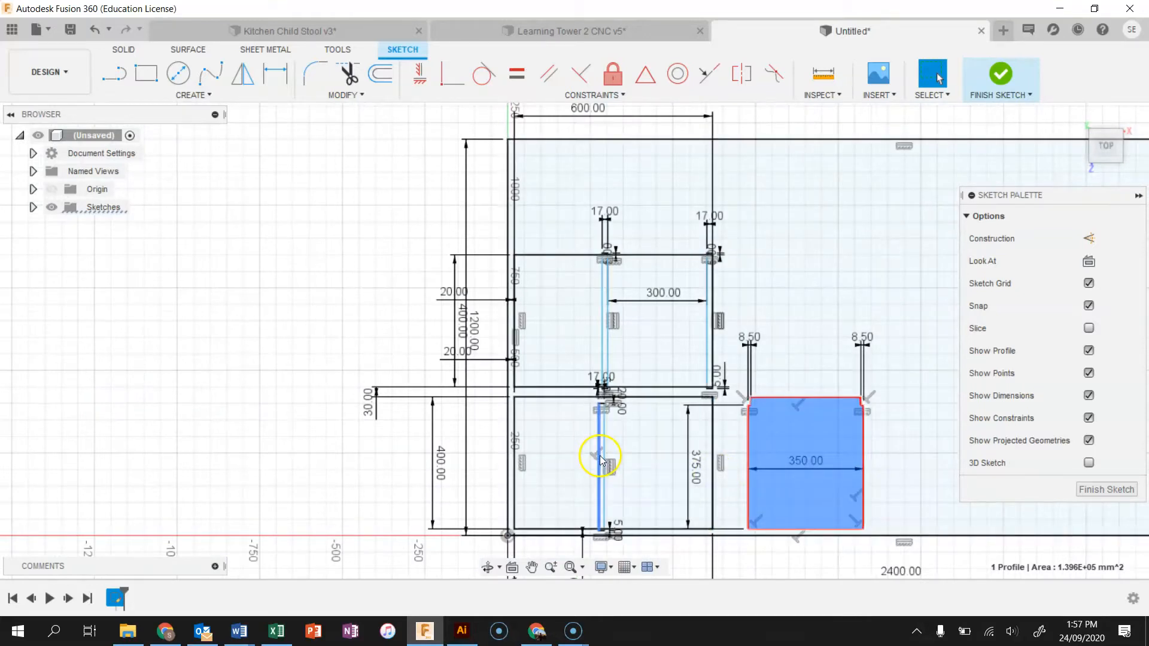
- Finish the sketch of the sheet layout
left_click(538, 567)
left_click_drag(524, 405, 389, 348)
left_click_drag(552, 420, 488, 414)
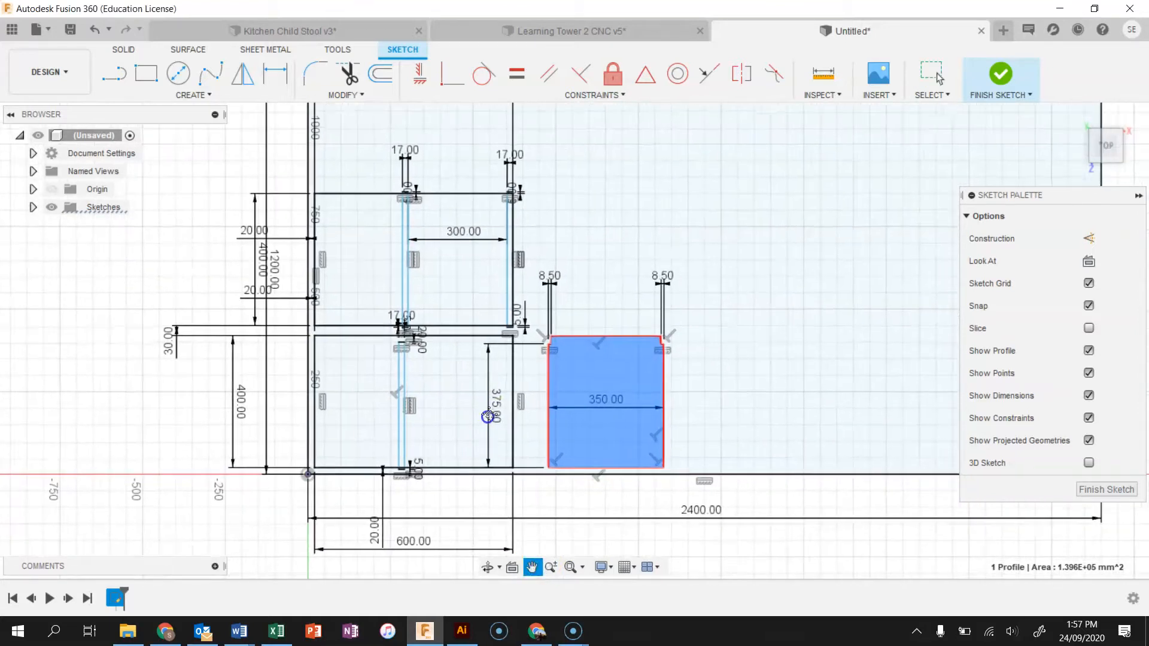
left_click_drag(567, 367, 516, 398)
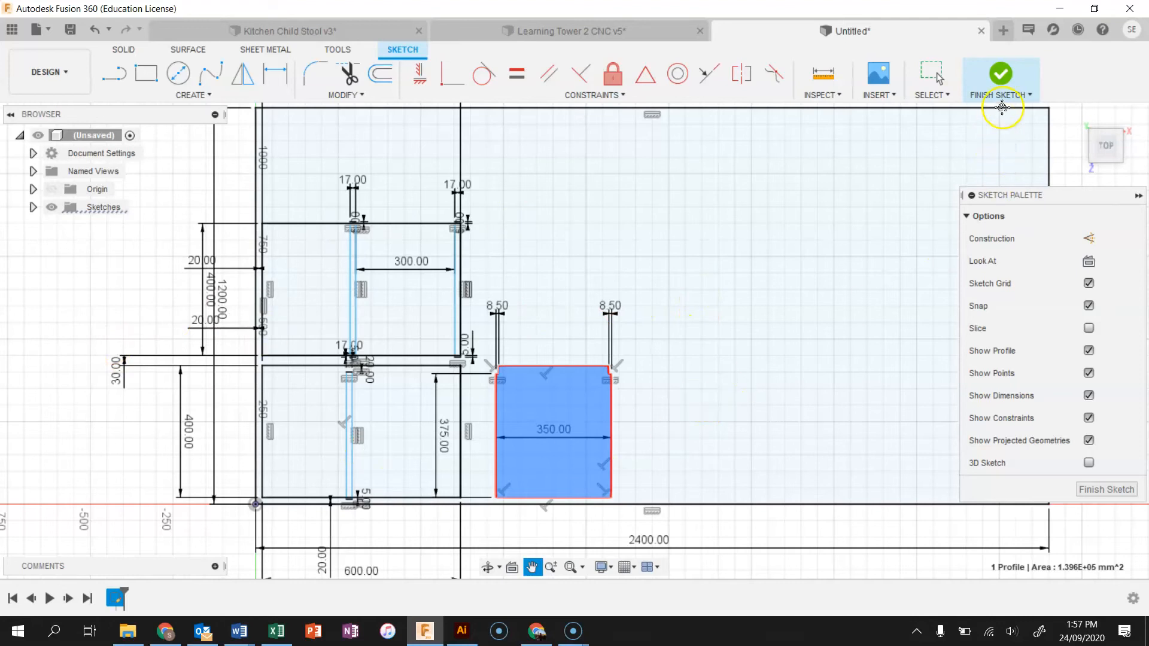
left_click(1004, 82)
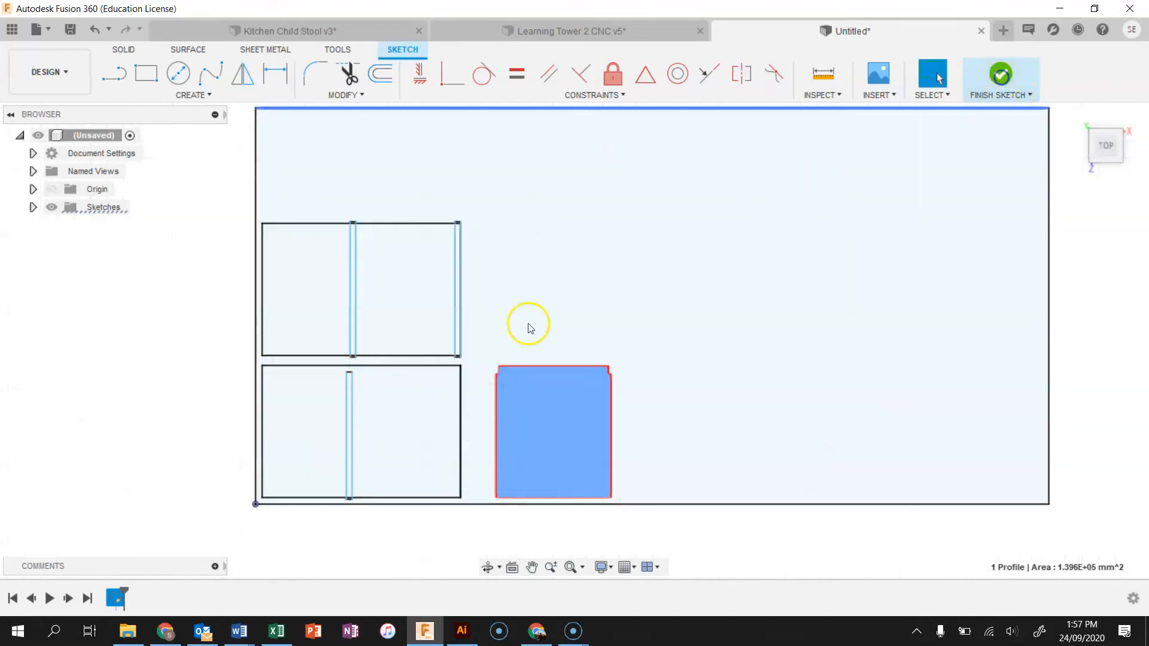